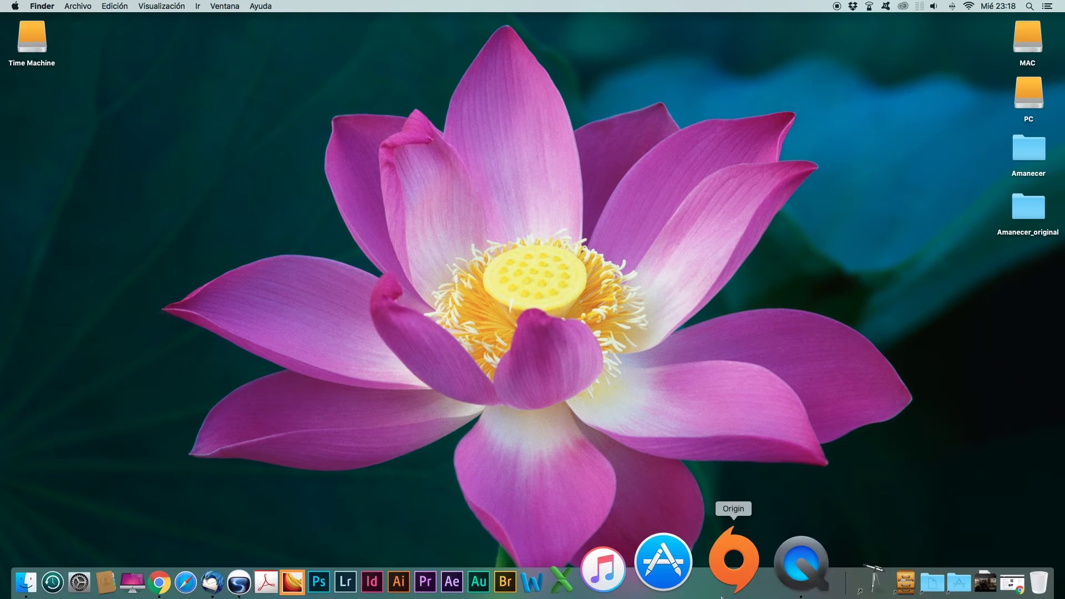
# Step: Restore the Chrome window with the LRTimelapse site and visit its Tutorials and Download pages
pyautogui.click(928, 573)
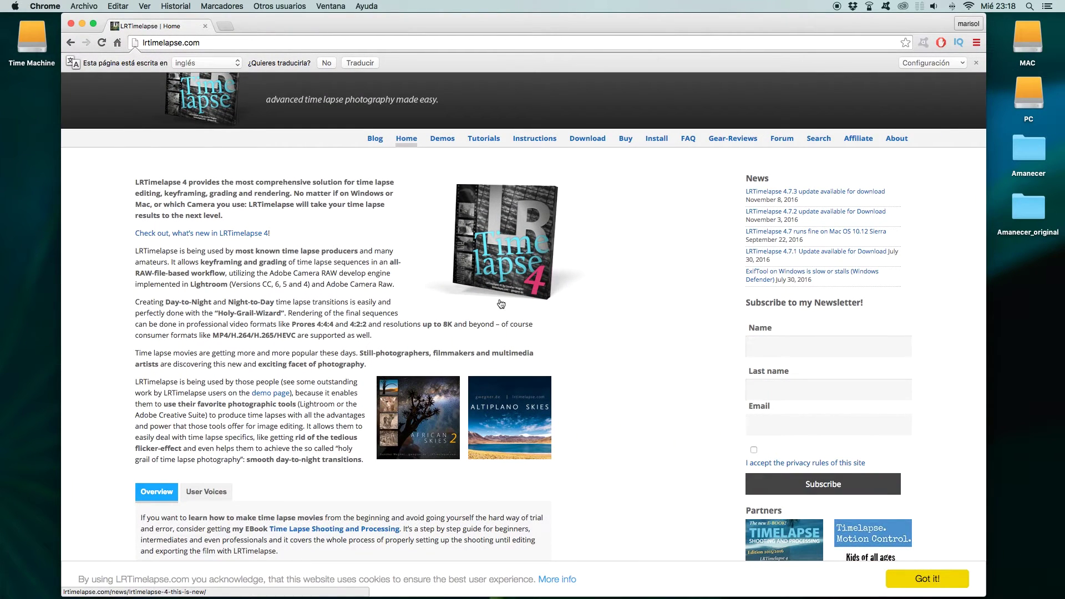
pyautogui.scroll(-1, 263, 224)
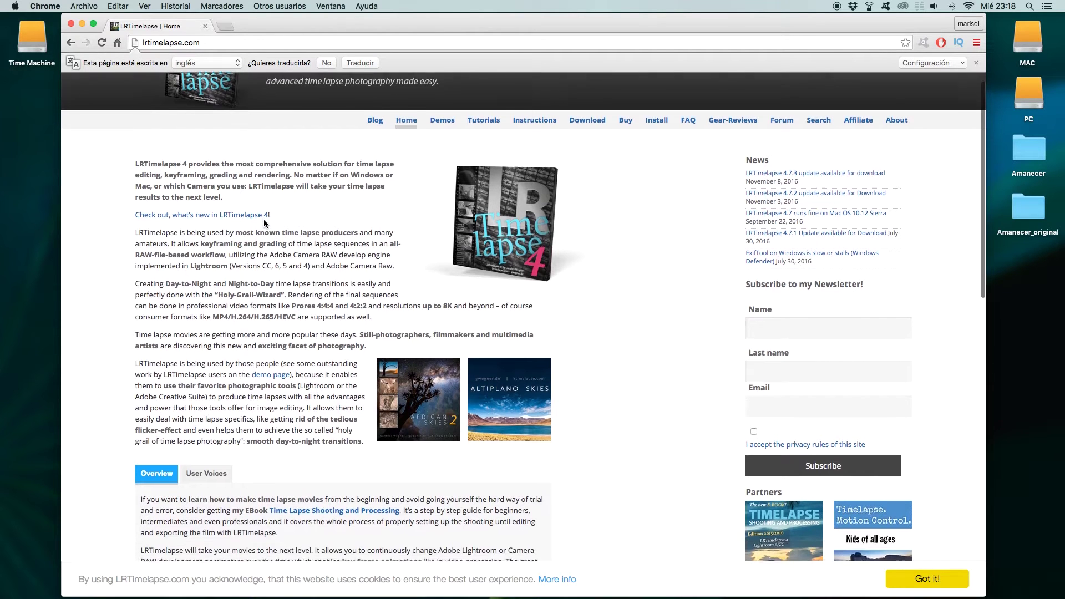
pyautogui.scroll(1, 261, 225)
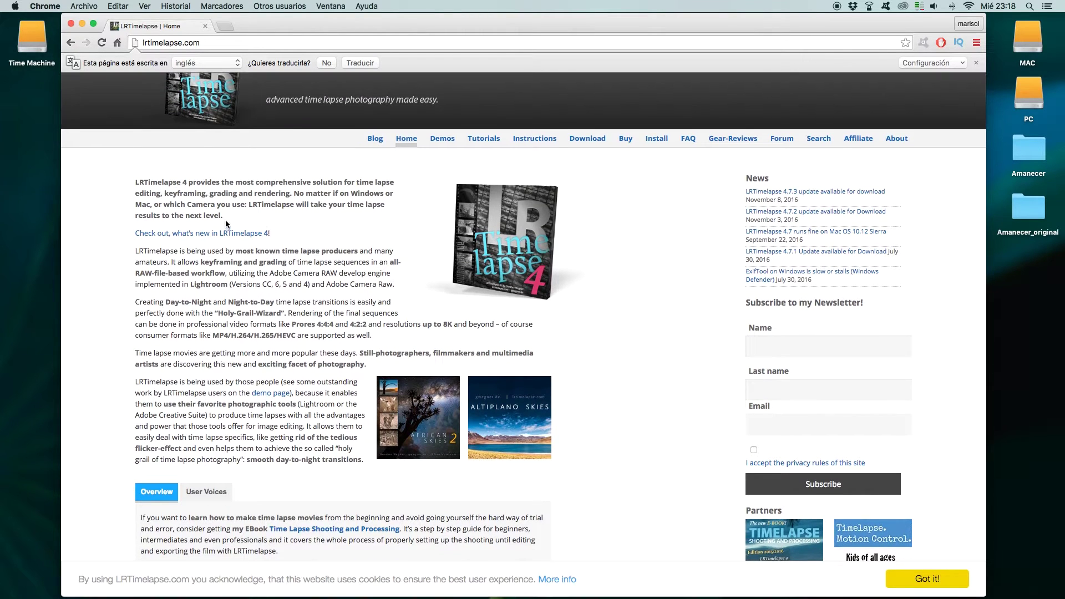
pyautogui.scroll(-1, 346, 273)
pyautogui.scroll(1, 346, 273)
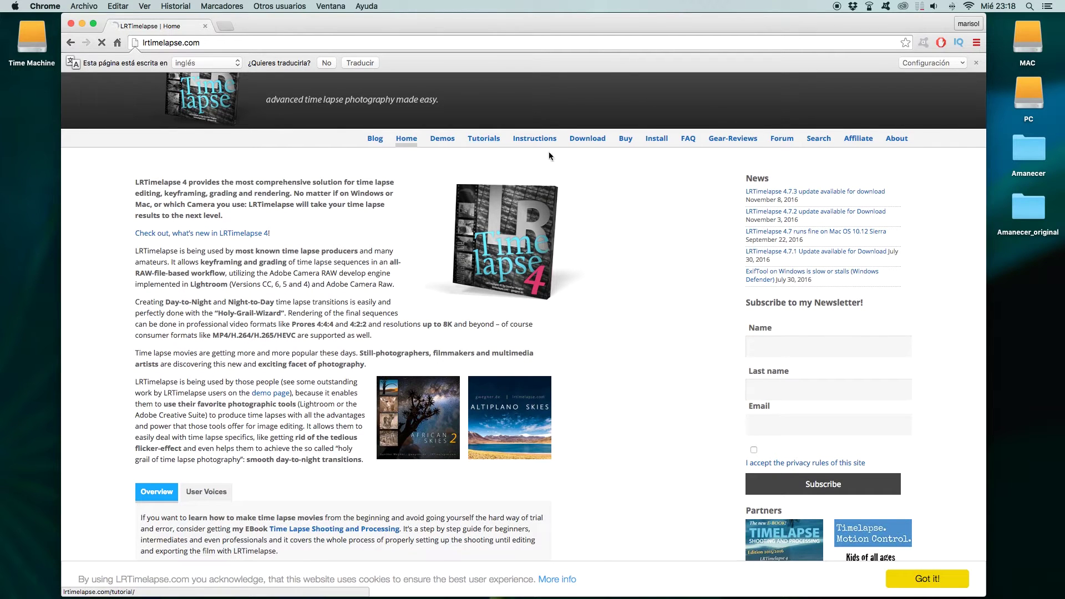
pyautogui.click(483, 139)
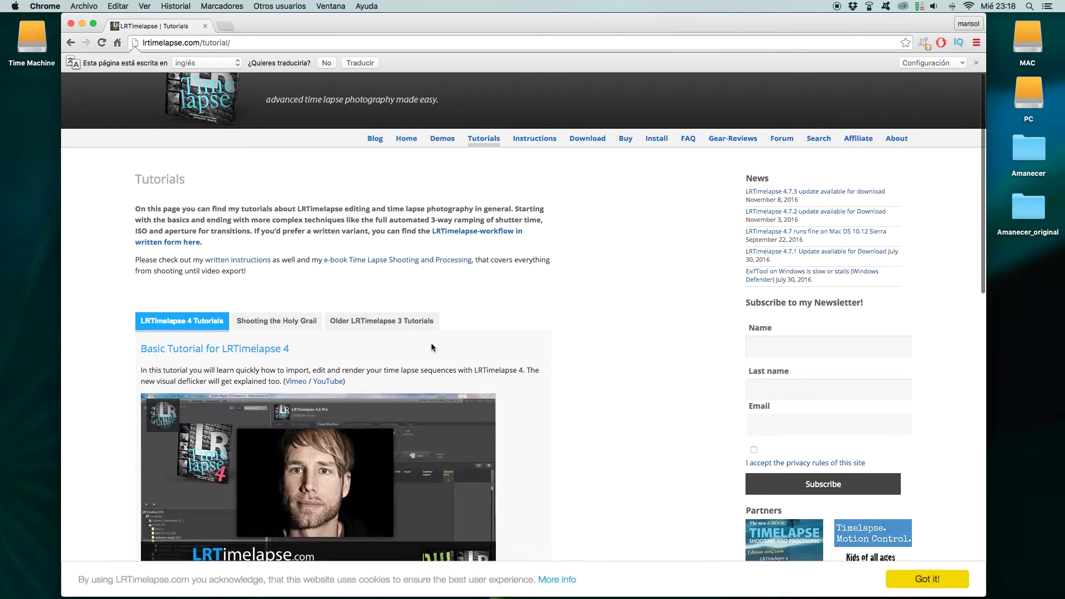
pyautogui.click(585, 143)
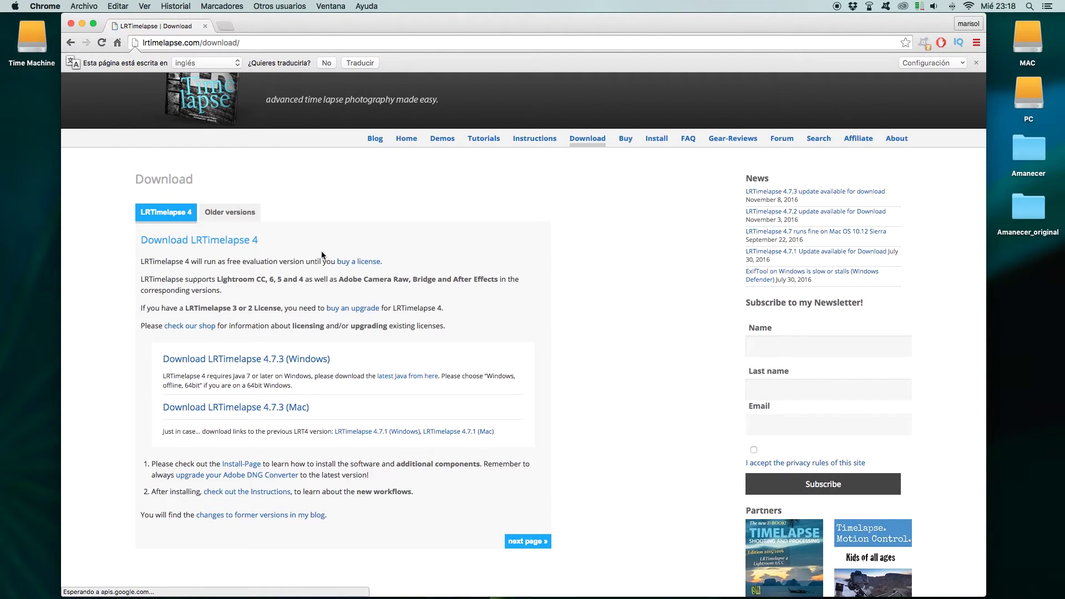
# Step: Scroll through the LRTimelapse 4.7.3 Download page, then close the Chrome window
pyautogui.scroll(-3, 355, 267)
pyautogui.scroll(-2, 367, 264)
pyautogui.scroll(1, 367, 264)
pyautogui.scroll(-10, 368, 266)
pyautogui.scroll(8, 367, 266)
pyautogui.scroll(3, 368, 266)
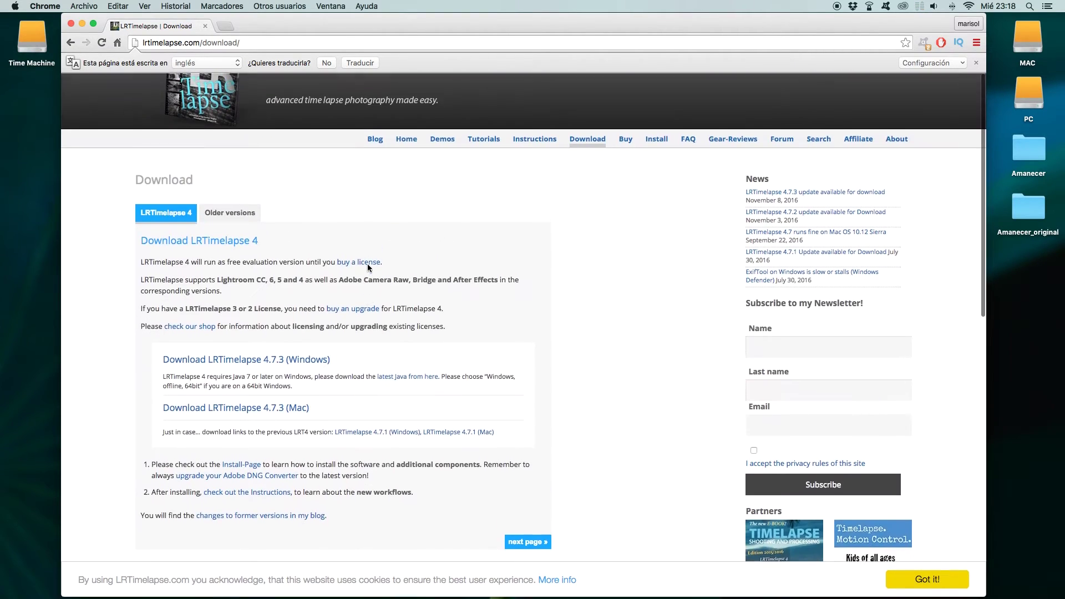
pyautogui.scroll(1, 368, 267)
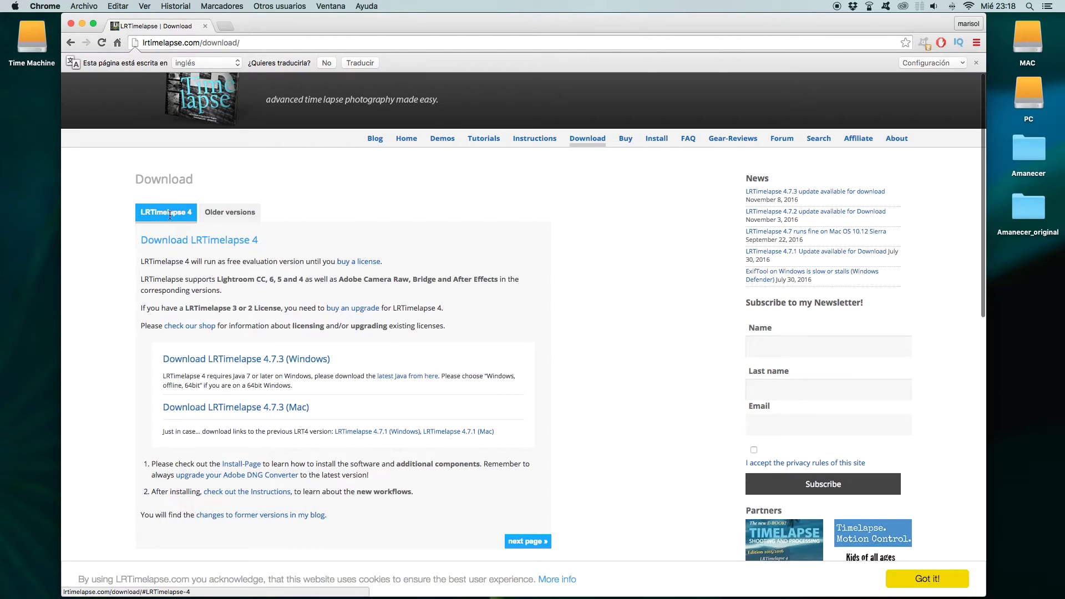
pyautogui.scroll(-1, 232, 277)
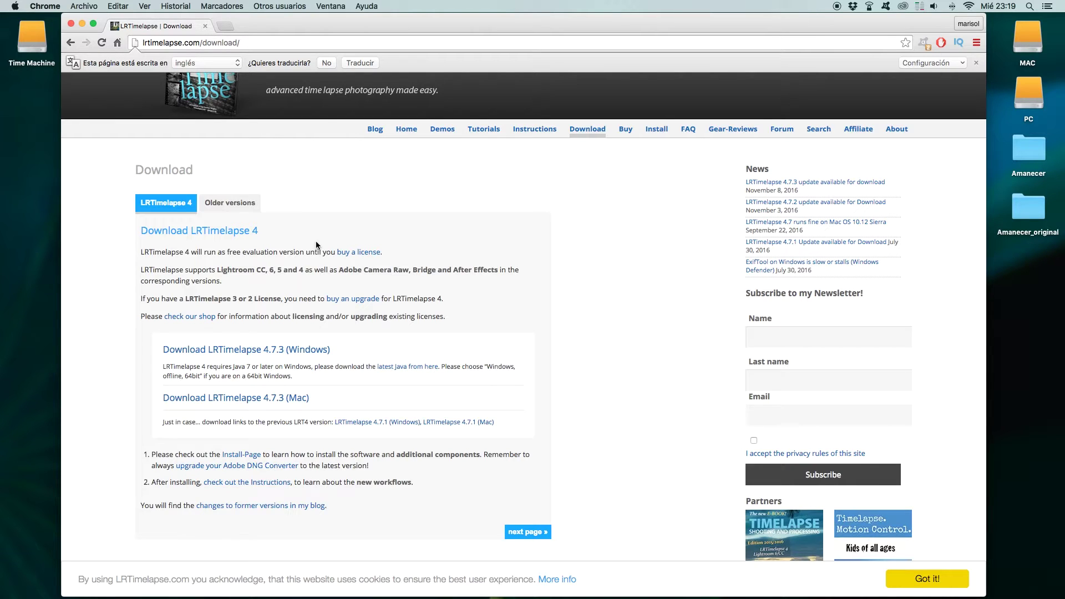
pyautogui.scroll(1, 317, 245)
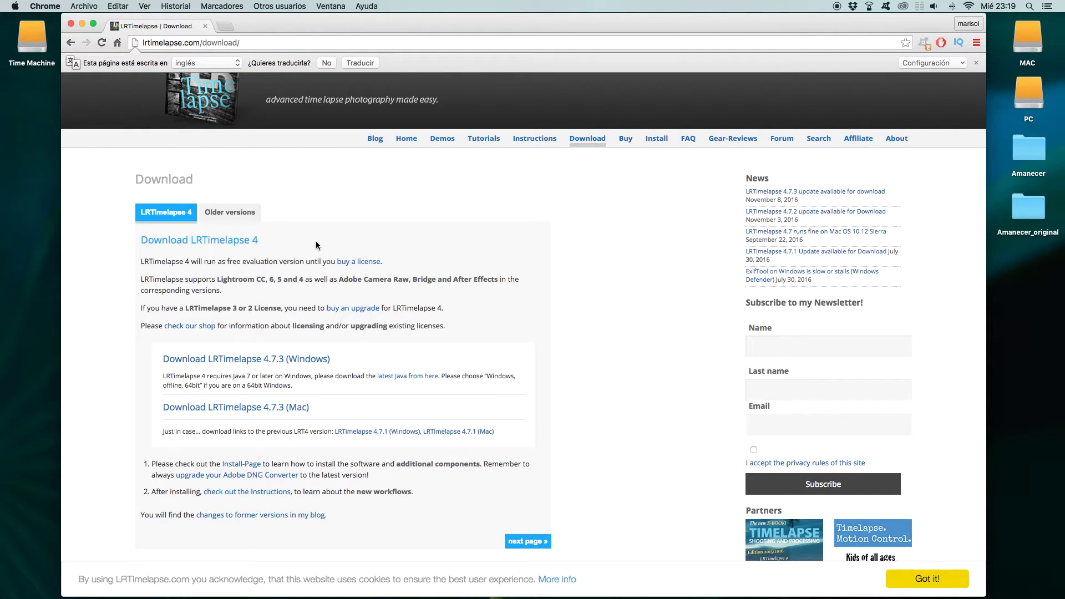
pyautogui.scroll(1, 317, 245)
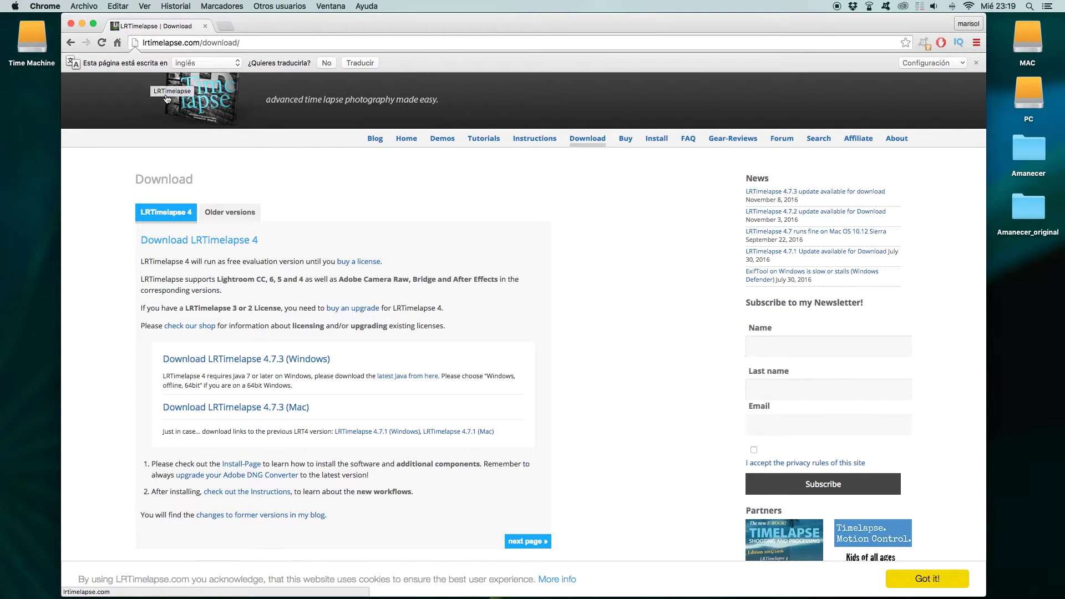
pyautogui.click(71, 23)
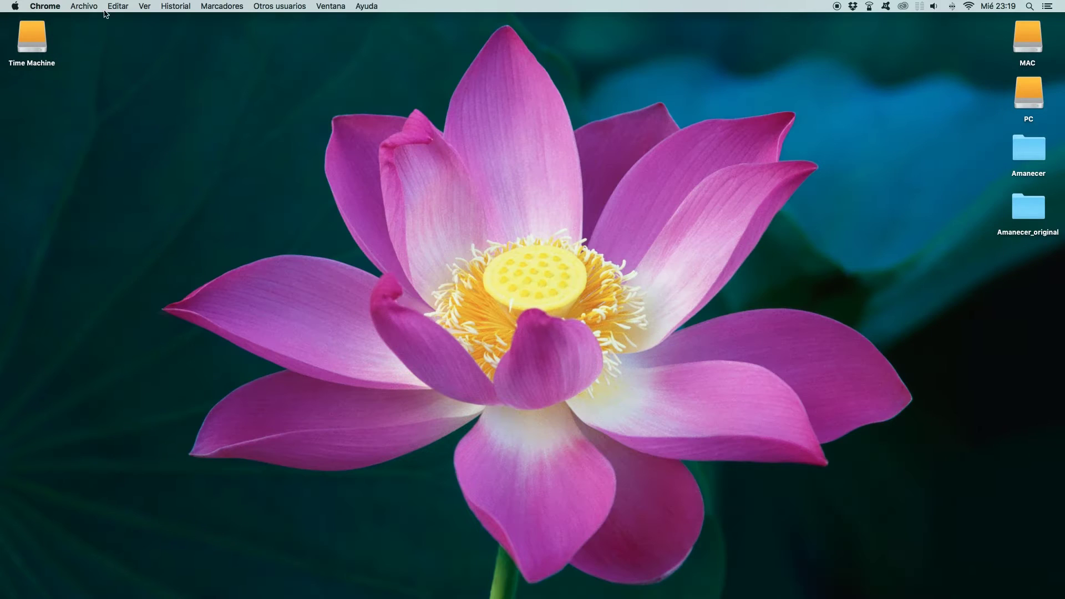
pyautogui.moveTo(533, 582)
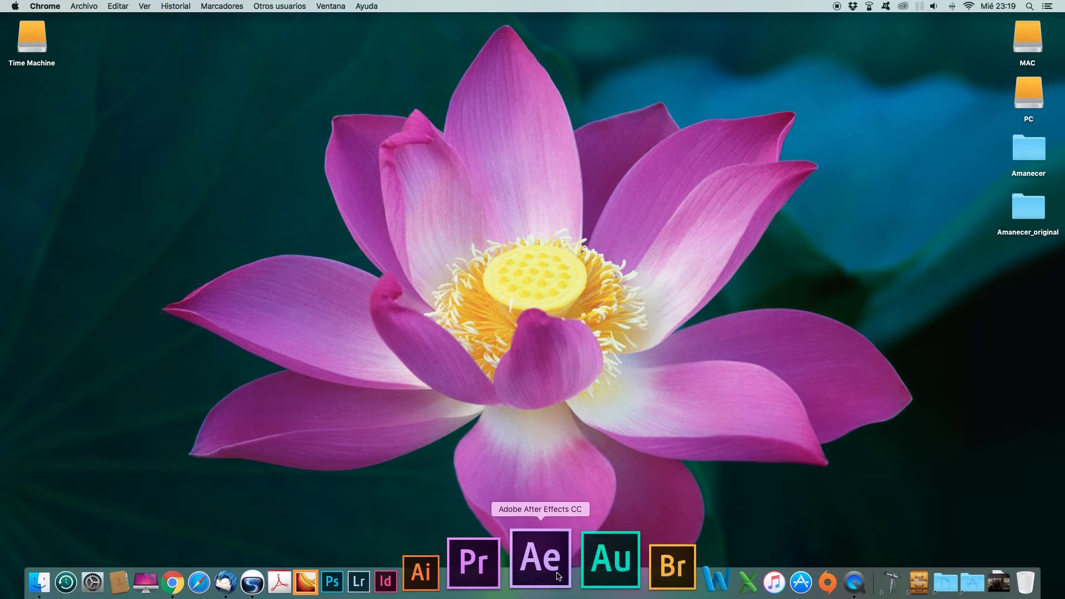
# Step: Launch Lightroom CC on the Amanecer_original folder's 1015 sunrise photos and check the first frames
pyautogui.click(444, 573)
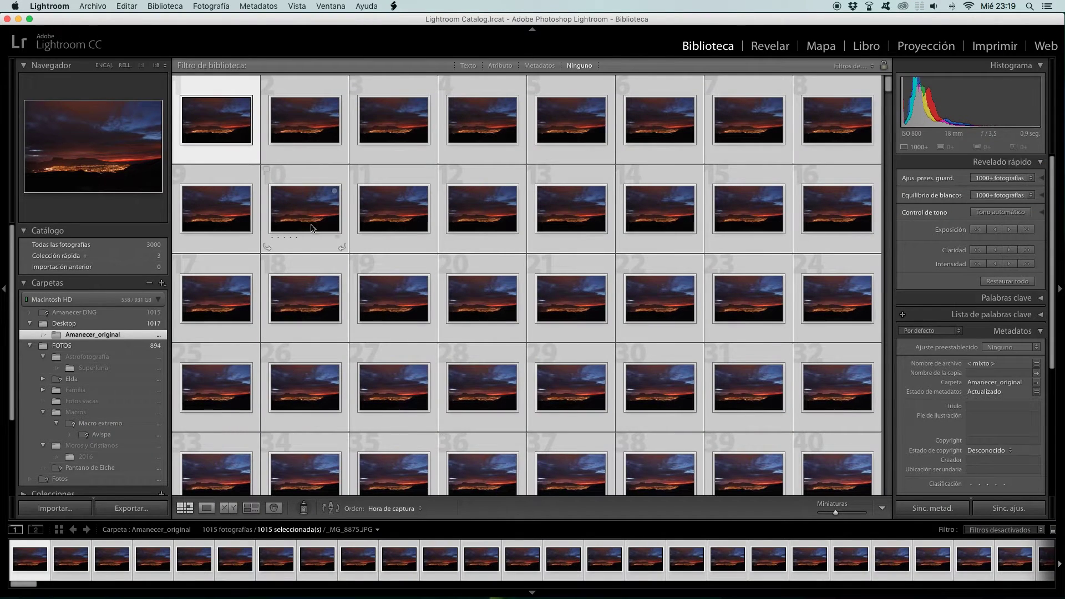
pyautogui.scroll(-2, 492, 188)
pyautogui.scroll(2, 491, 196)
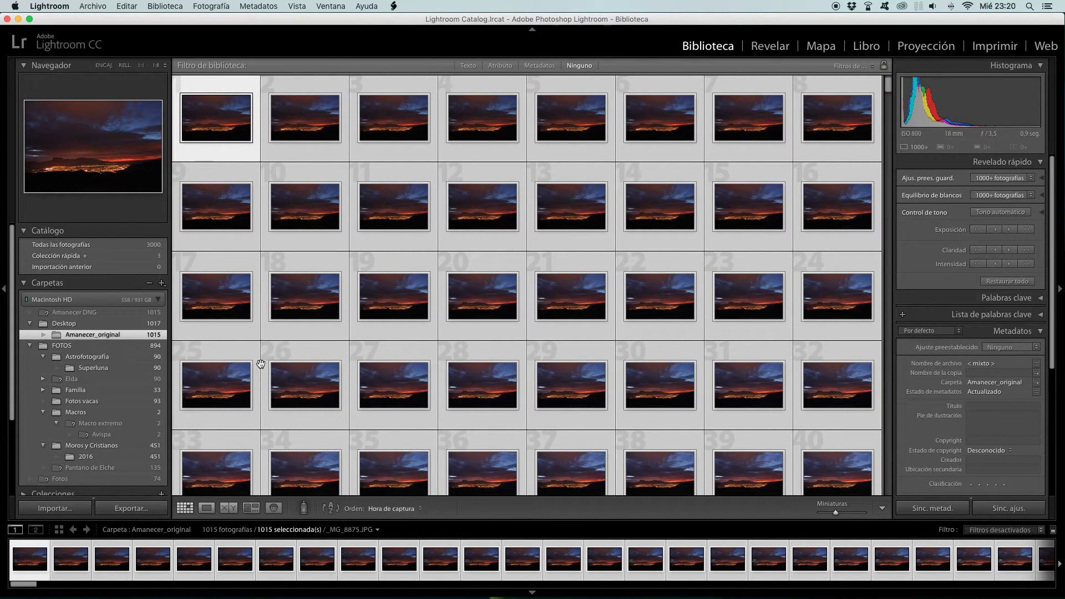
pyautogui.moveTo(394, 120)
pyautogui.click(382, 109)
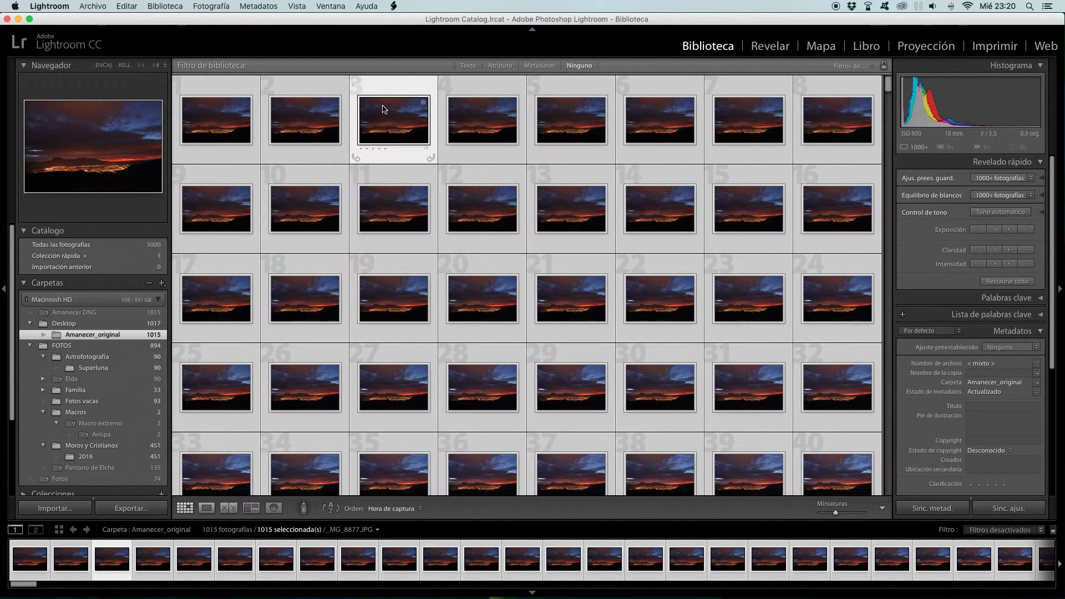
pyautogui.click(218, 95)
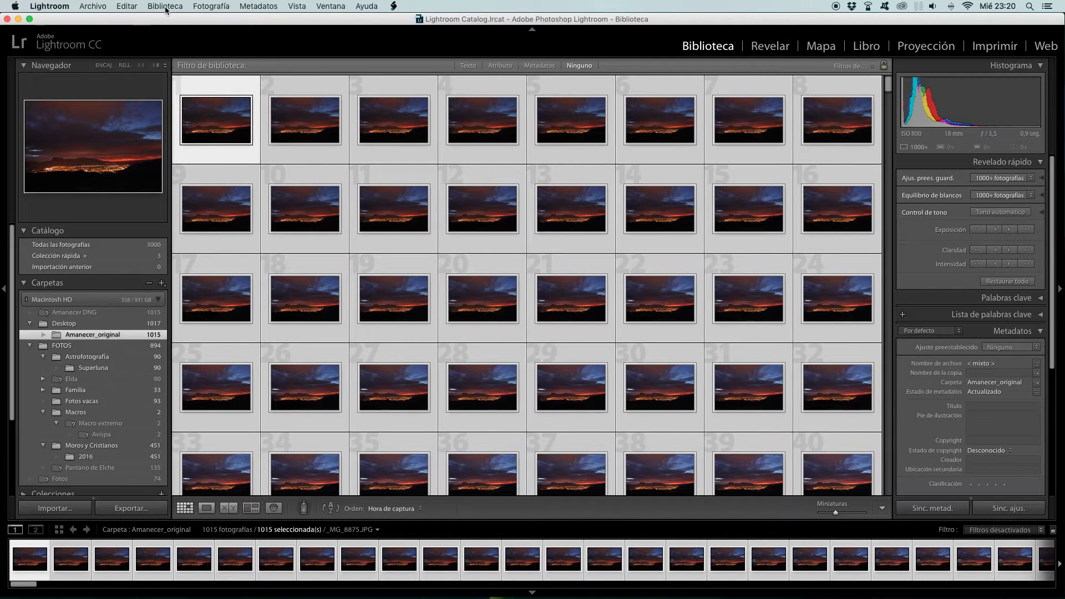
pyautogui.click(103, 7)
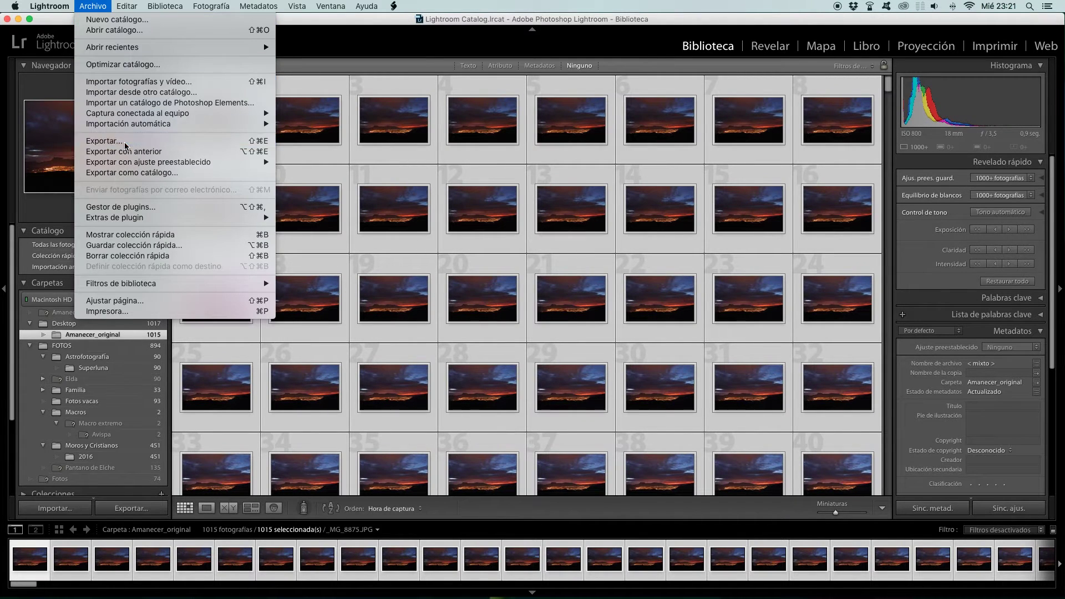
# Step: Start an export of all 1015 photos using the DNG export preset
pyautogui.click(111, 141)
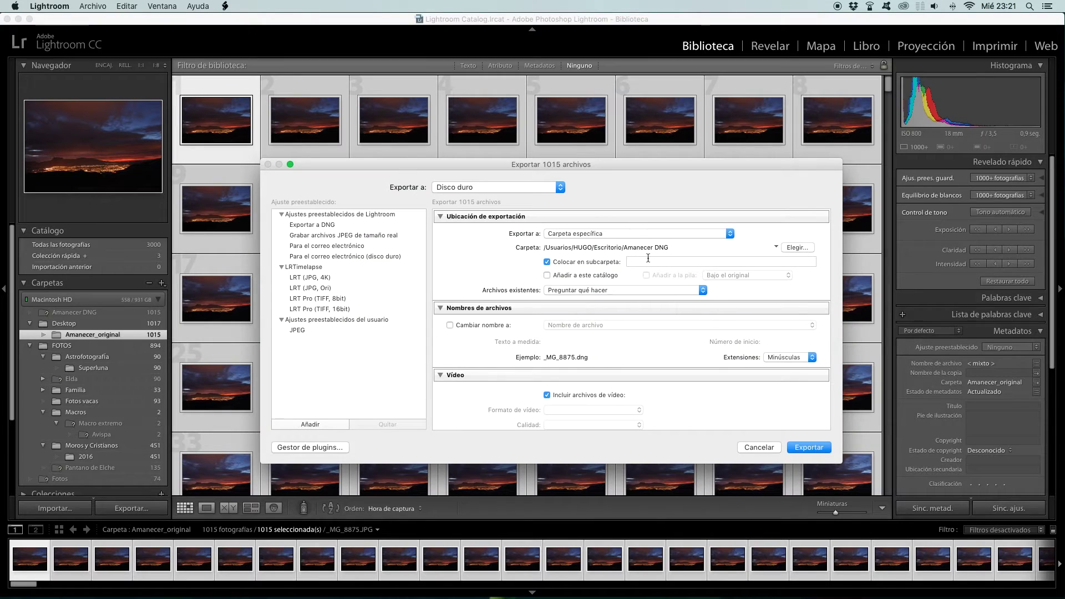
pyautogui.click(319, 227)
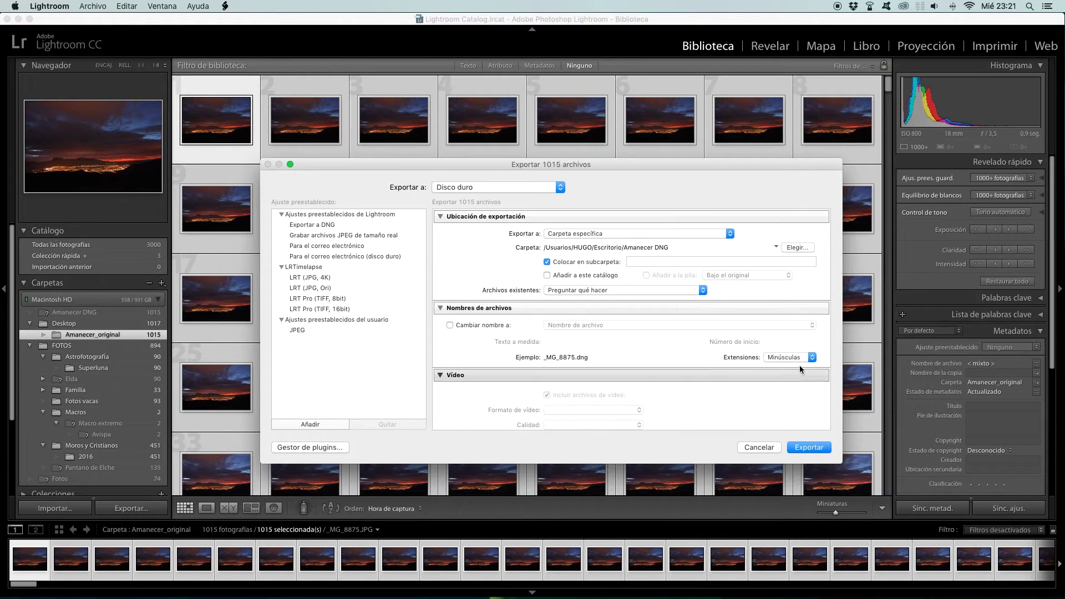
pyautogui.scroll(-3, 655, 283)
pyautogui.scroll(-5, 655, 283)
pyautogui.scroll(2, 655, 283)
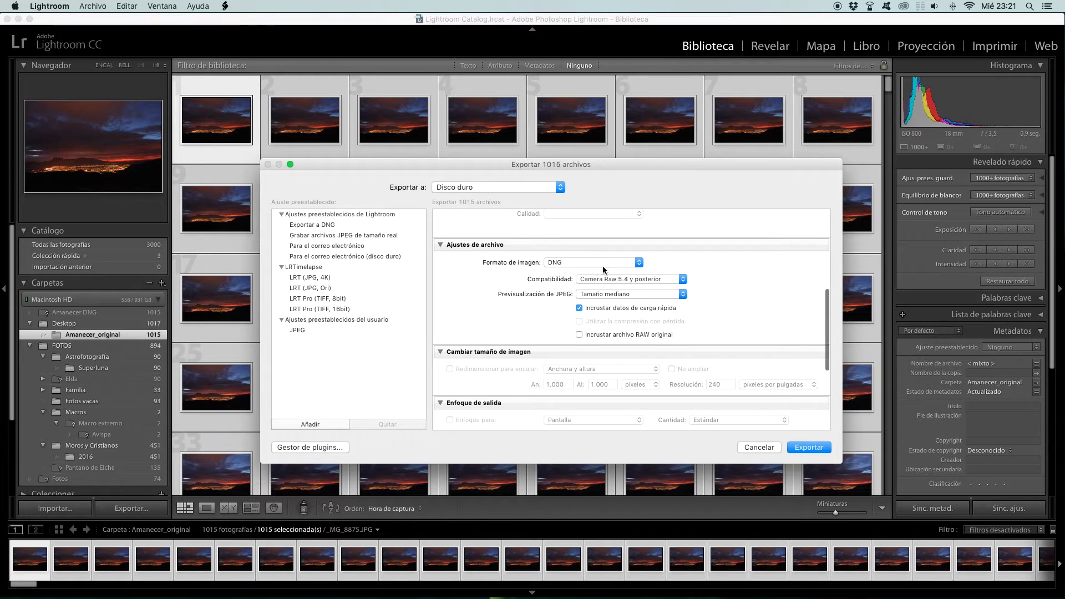
pyautogui.scroll(5, 605, 279)
pyautogui.scroll(2, 605, 279)
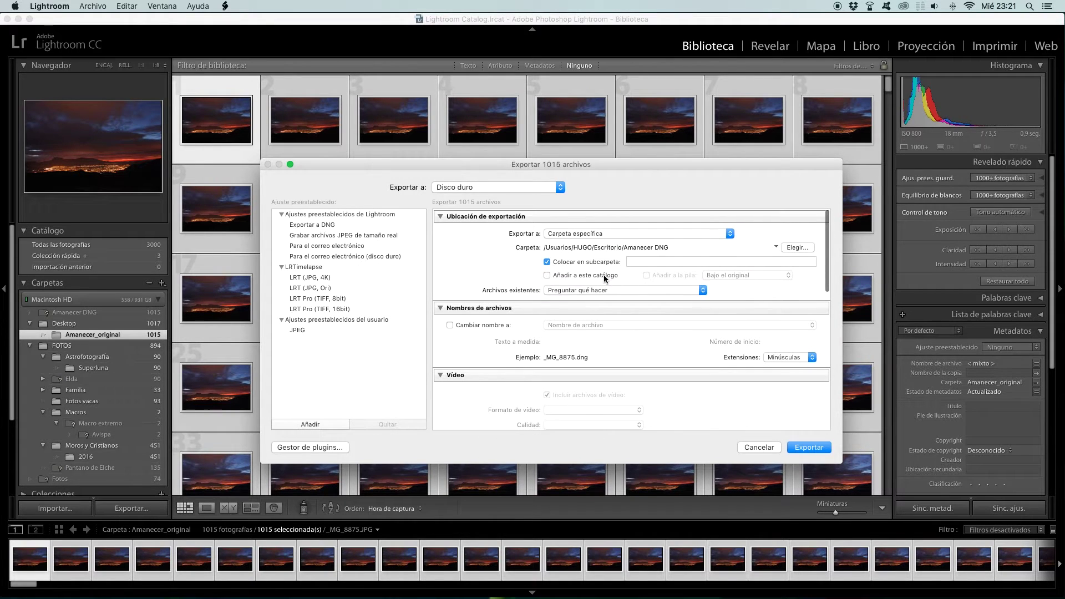
# Step: Browse Desktop destination folders, then cancel both the folder chooser and the export
pyautogui.click(798, 247)
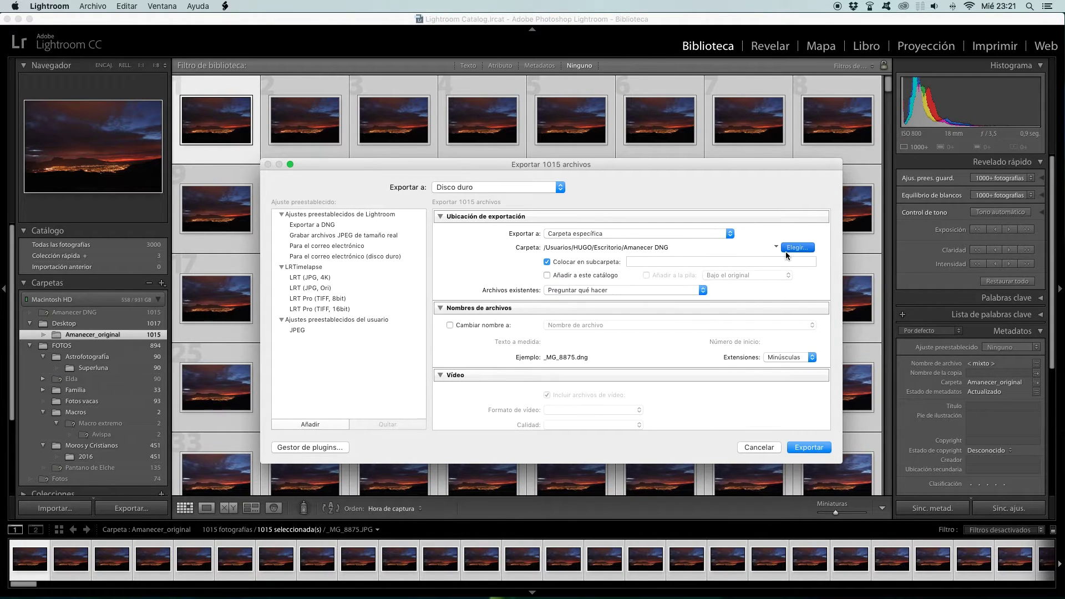
pyautogui.click(388, 255)
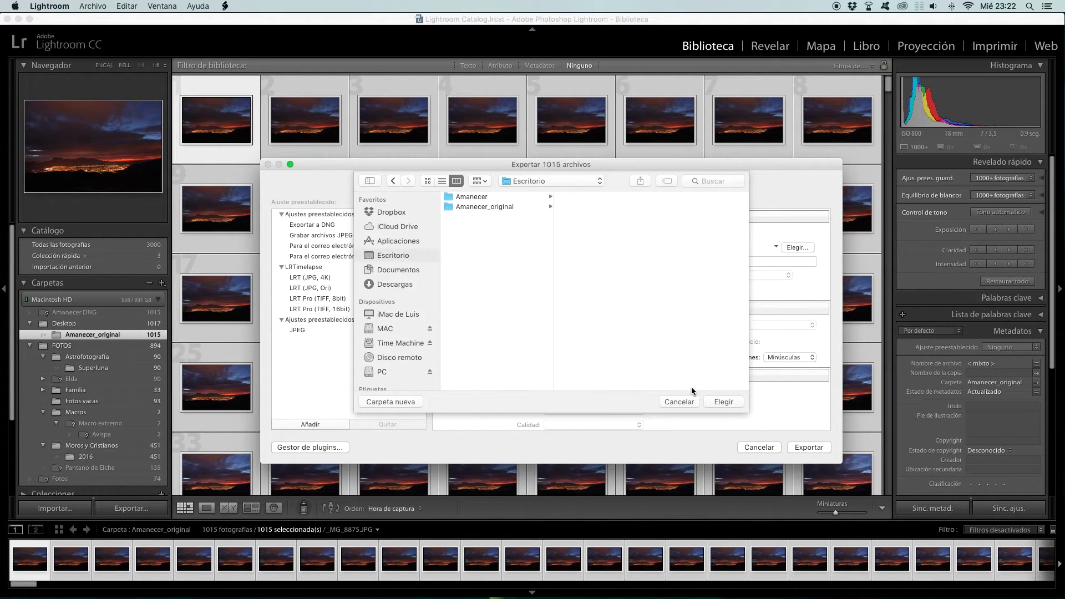
pyautogui.click(679, 401)
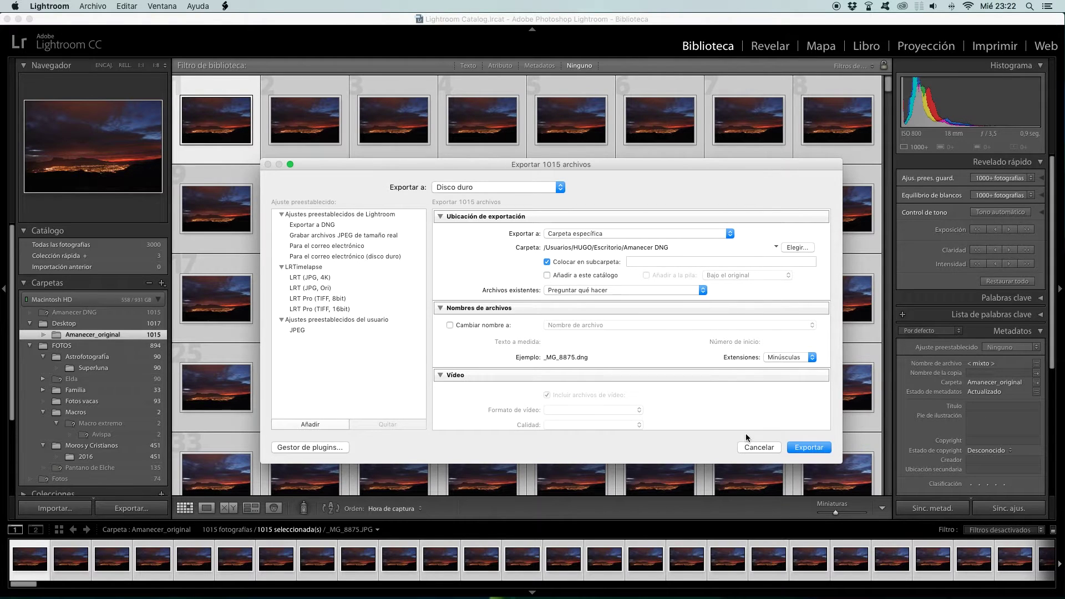
pyautogui.click(759, 447)
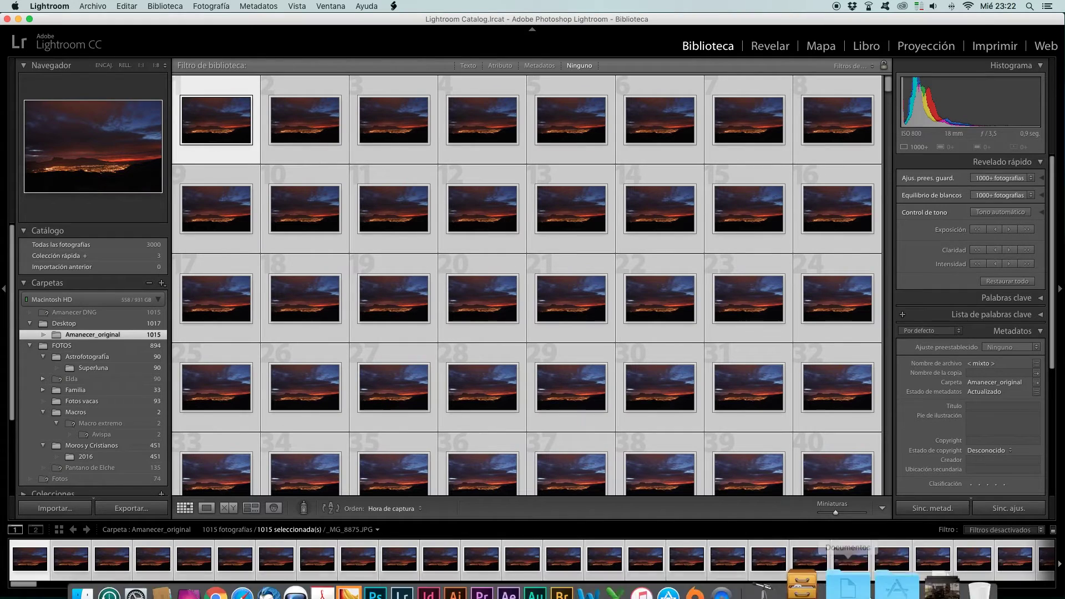
# Step: Find LRTimelapse 4 in the Aplicaciones folder and launch it
pyautogui.click(890, 587)
pyautogui.scroll(-3, 488, 278)
pyautogui.scroll(-3, 496, 305)
pyautogui.scroll(-3, 496, 305)
pyautogui.scroll(-3, 496, 304)
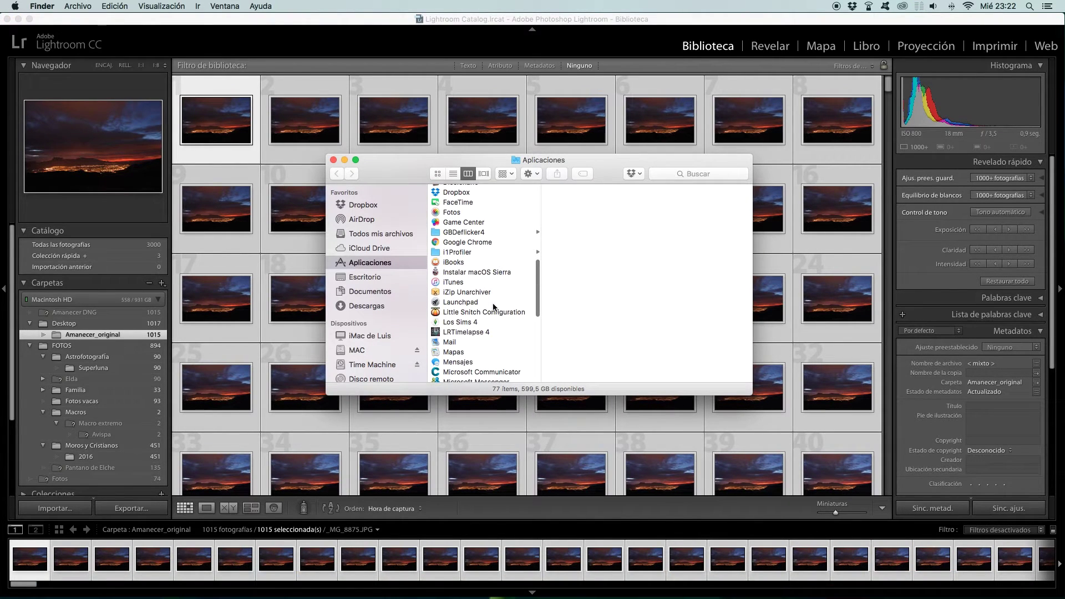
pyautogui.scroll(-3, 496, 304)
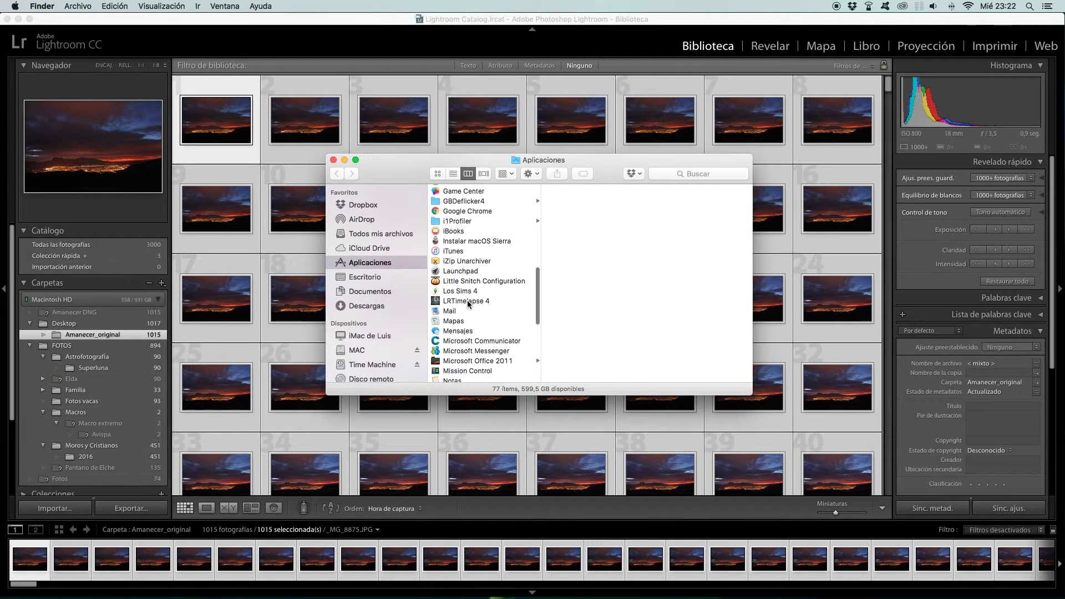
pyautogui.click(468, 302)
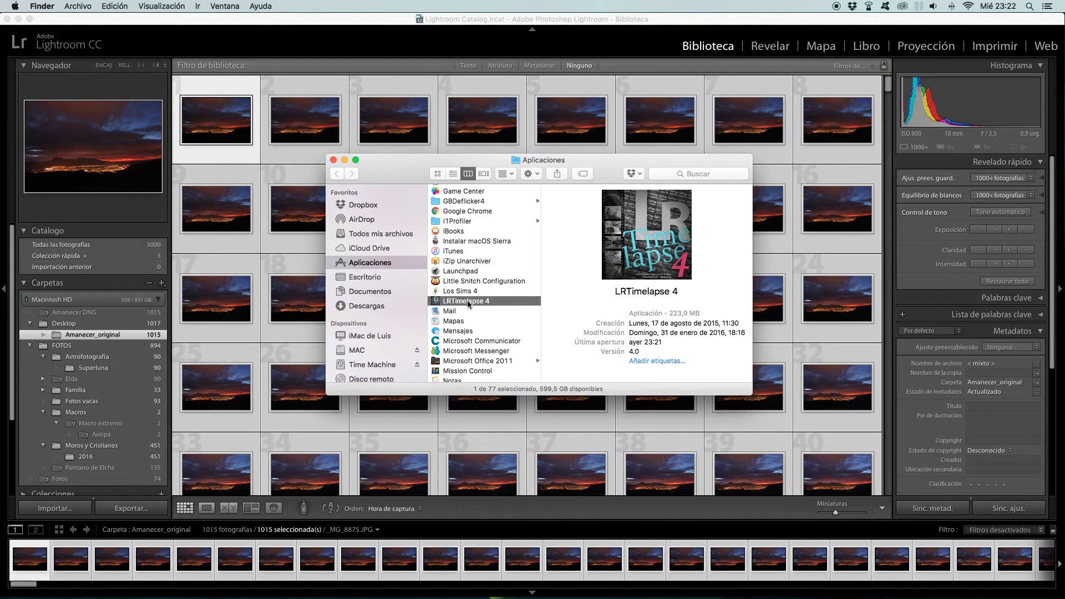
pyautogui.doubleClick(467, 302)
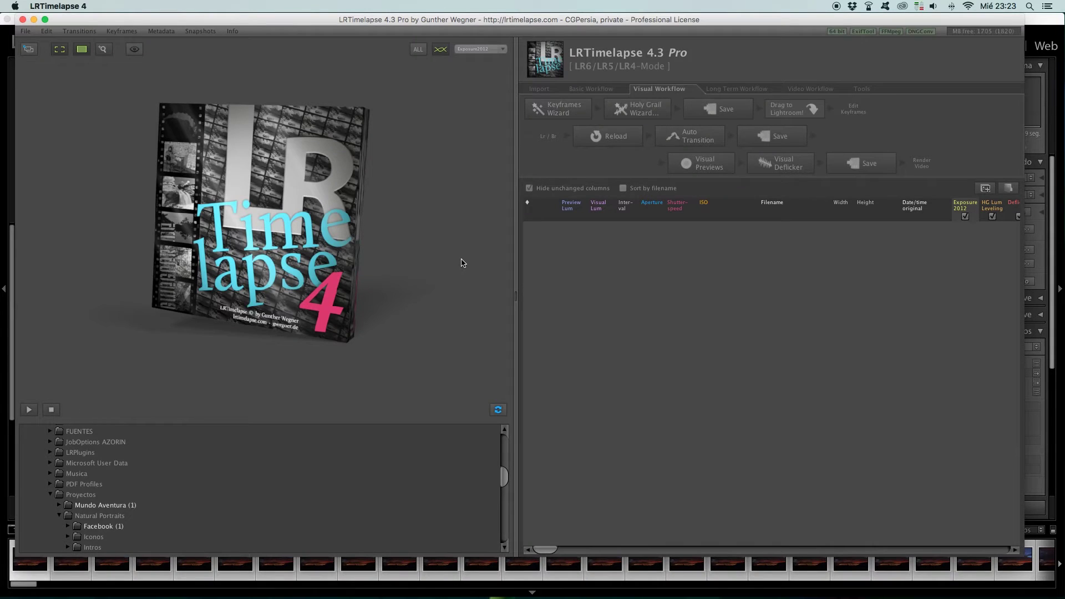
# Step: Nudge the LRTimelapse window and scroll the folder tree up to the Users folders
pyautogui.moveTo(473, 21); pyautogui.dragTo(487, 24)
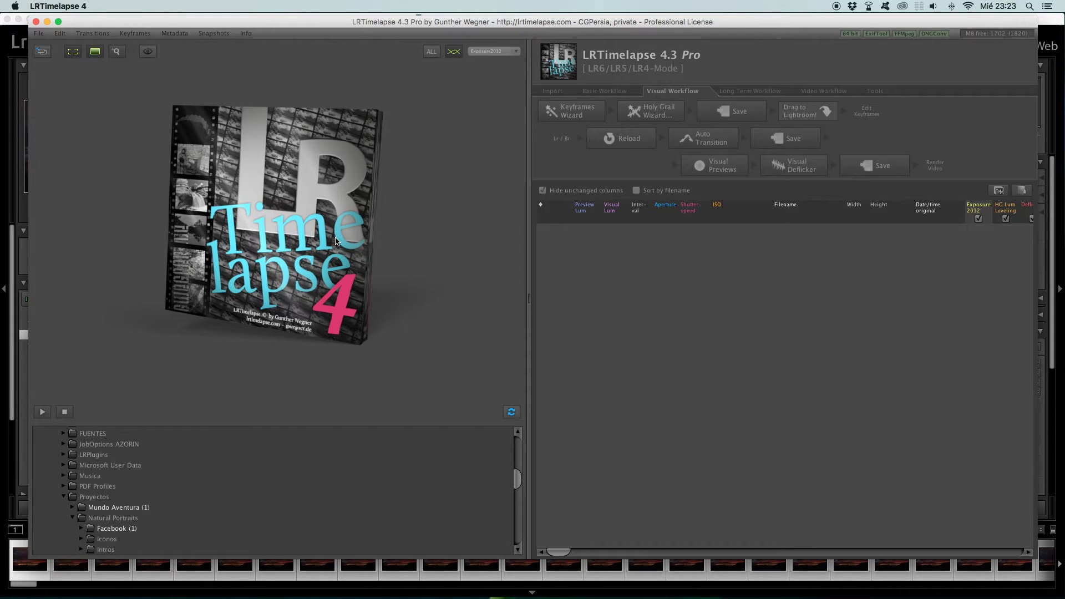
pyautogui.moveTo(517, 480); pyautogui.dragTo(522, 451)
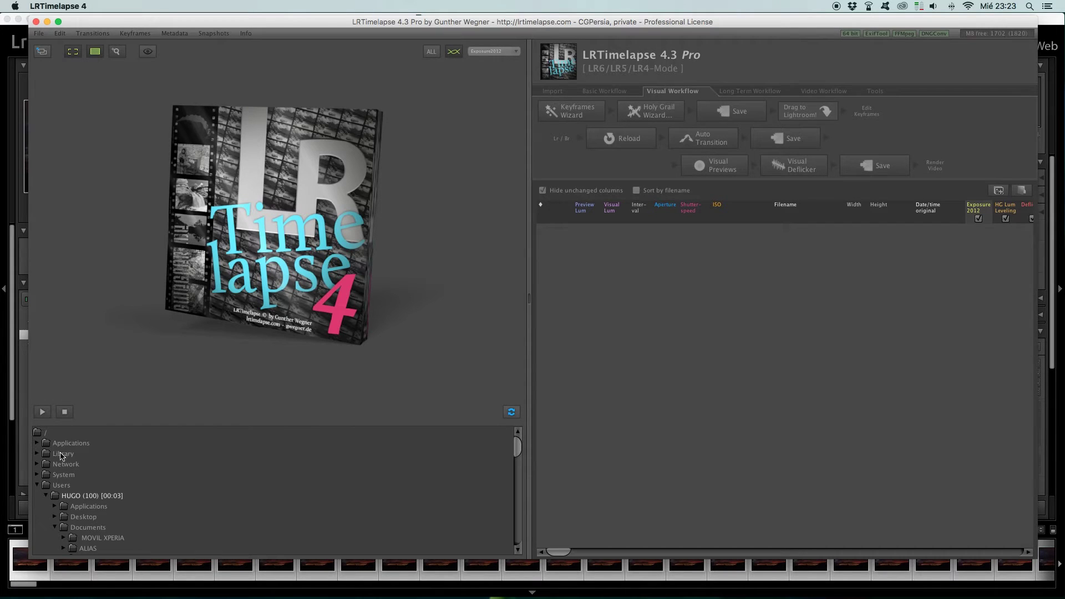
# Step: Expand Desktop and Amanecer_original, load the Amanecer DNG sequence, and play its preview
pyautogui.click(56, 516)
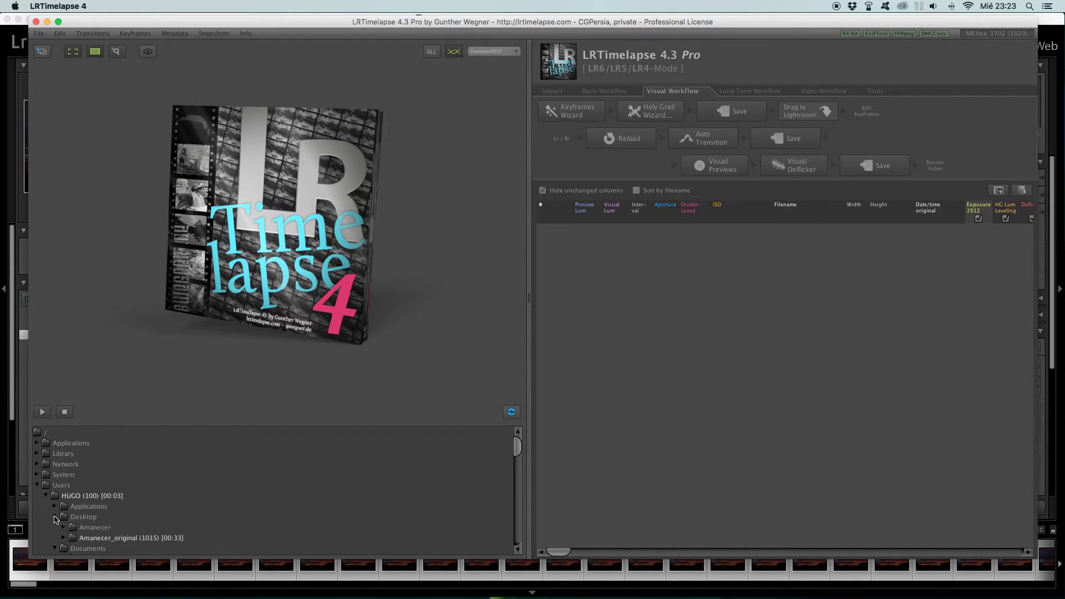
pyautogui.moveTo(520, 455); pyautogui.dragTo(520, 463)
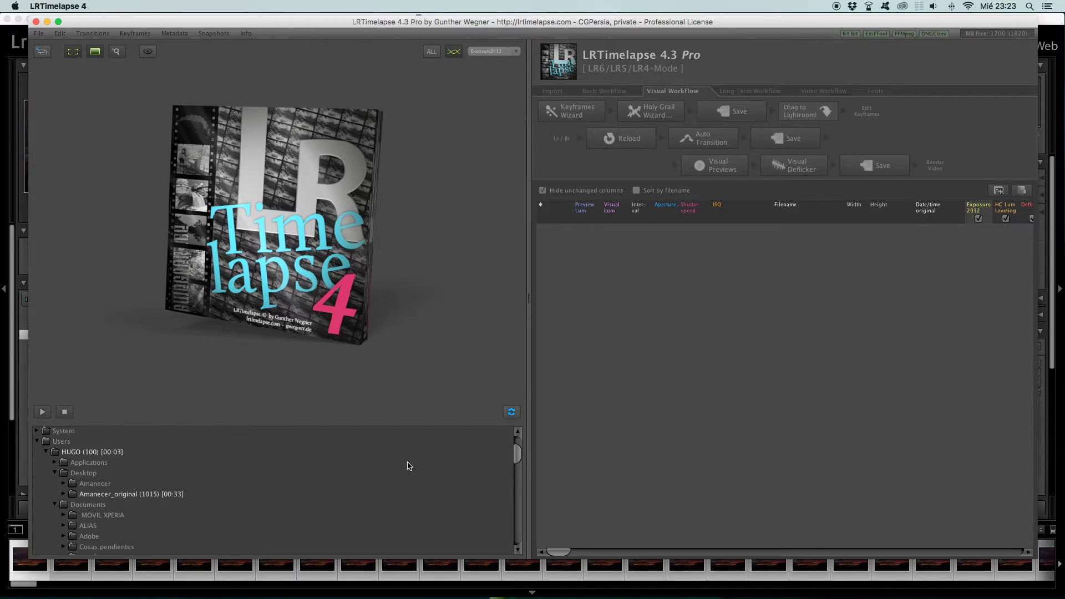
pyautogui.click(64, 493)
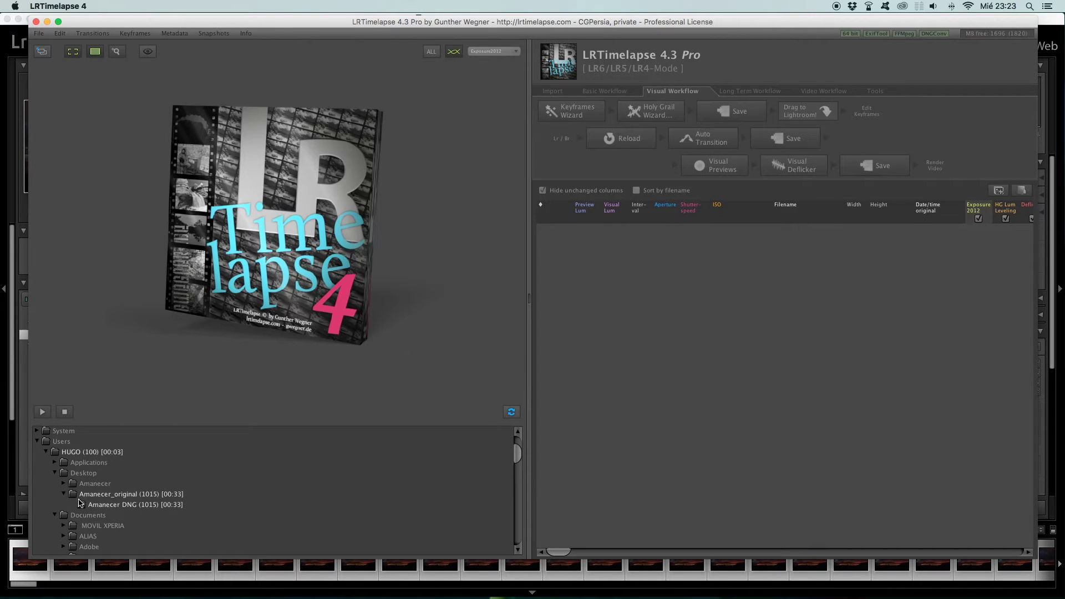
pyautogui.click(112, 506)
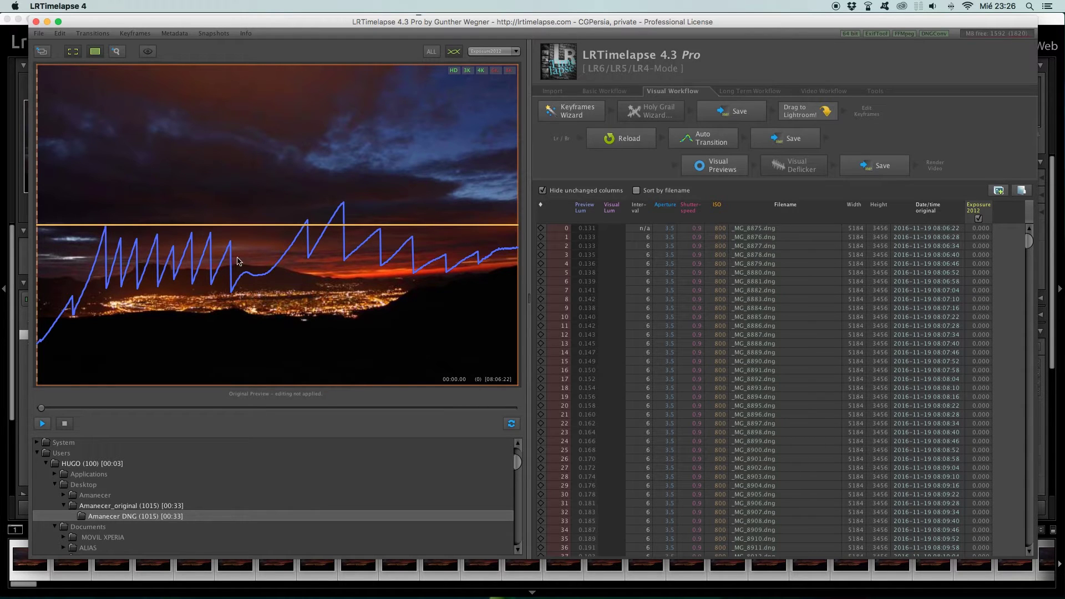
pyautogui.click(44, 425)
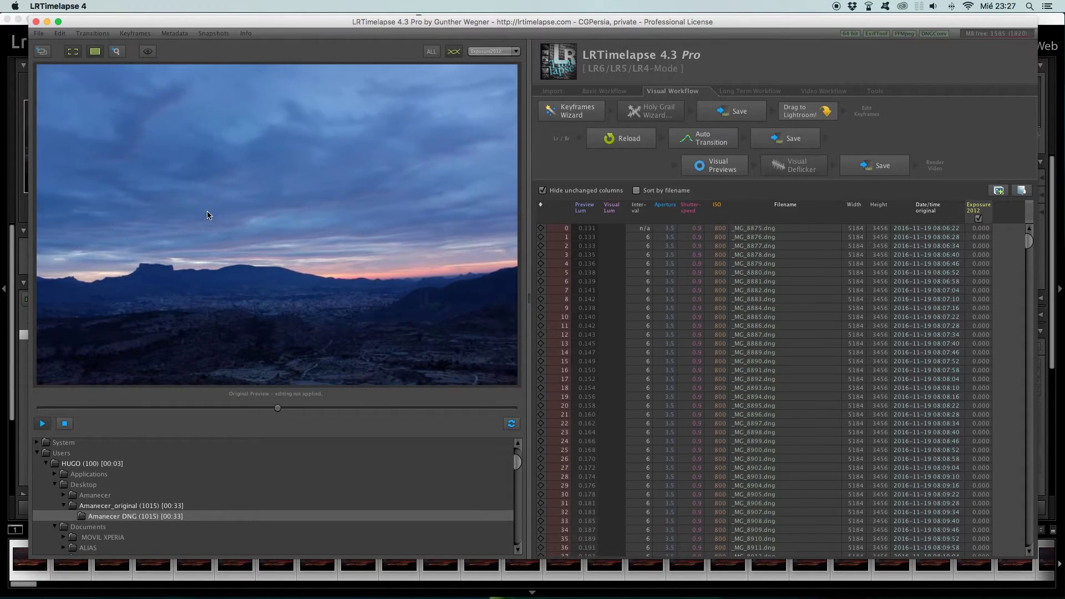
pyautogui.click(60, 425)
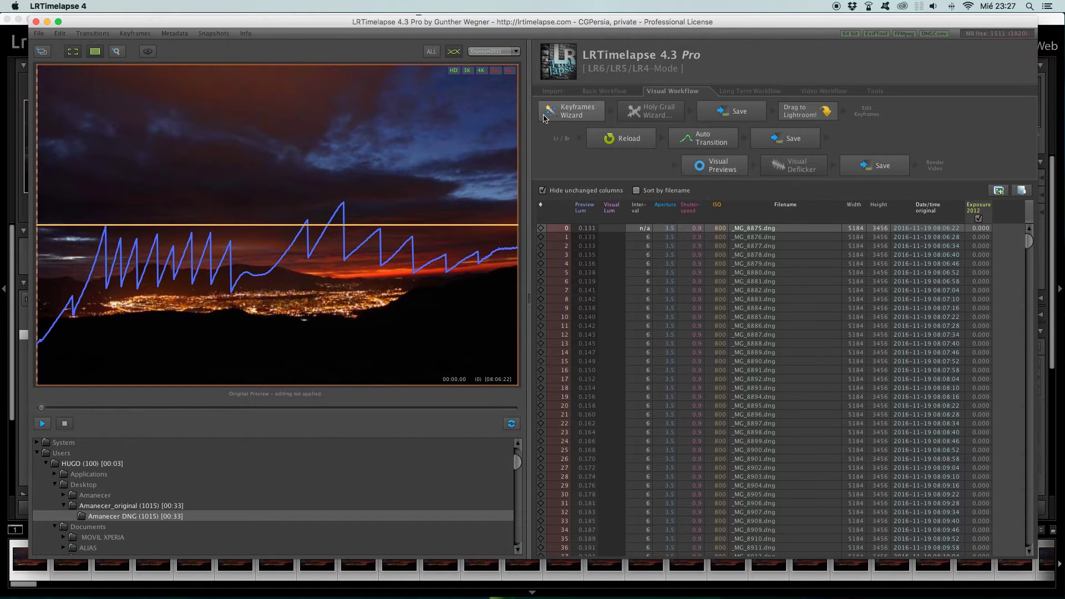
pyautogui.click(575, 113)
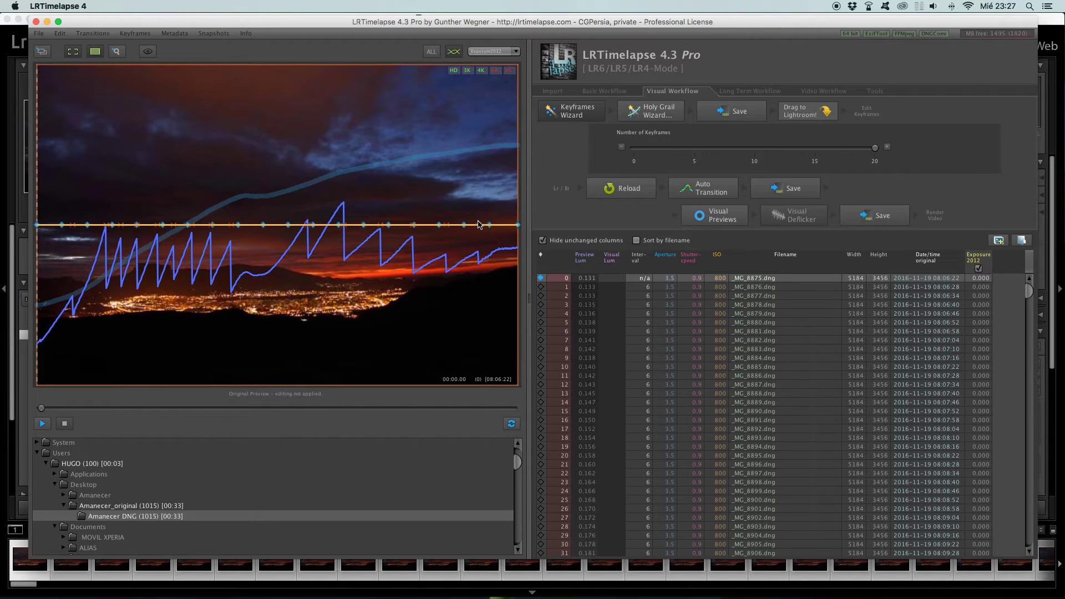
# Step: Set the Keyframes Wizard to five keyframes and scrub the playback to frame 428
pyautogui.moveTo(869, 149); pyautogui.dragTo(711, 150)
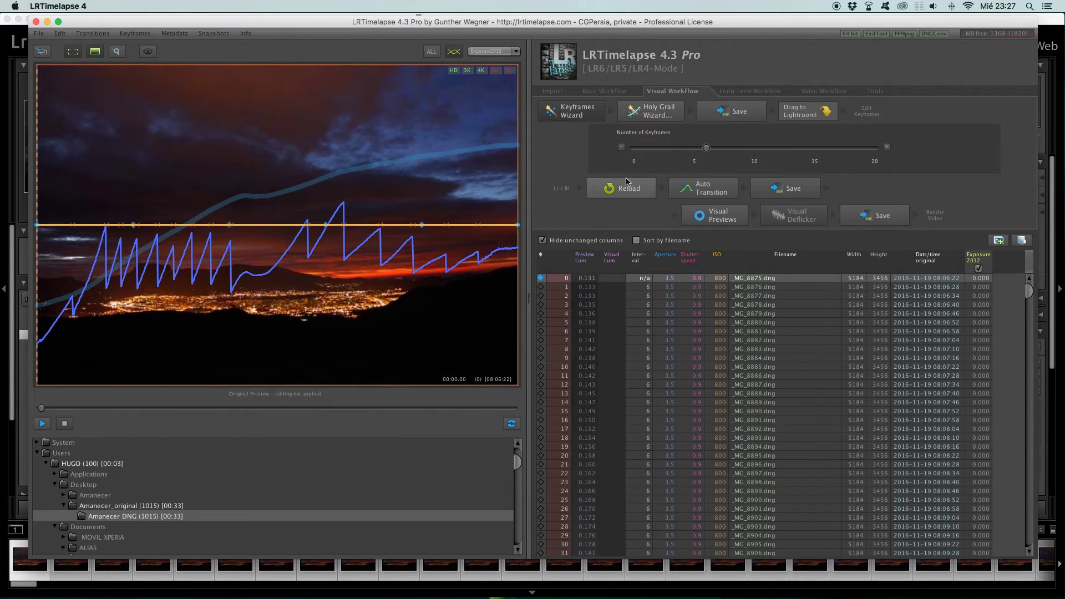
pyautogui.moveTo(706, 150); pyautogui.dragTo(691, 155)
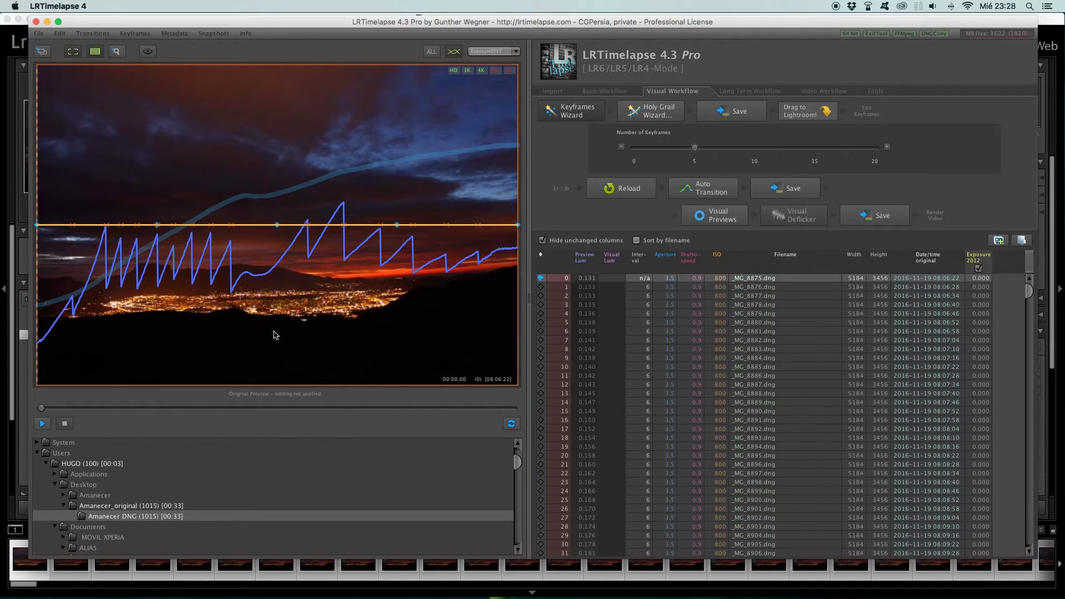
pyautogui.click(225, 410)
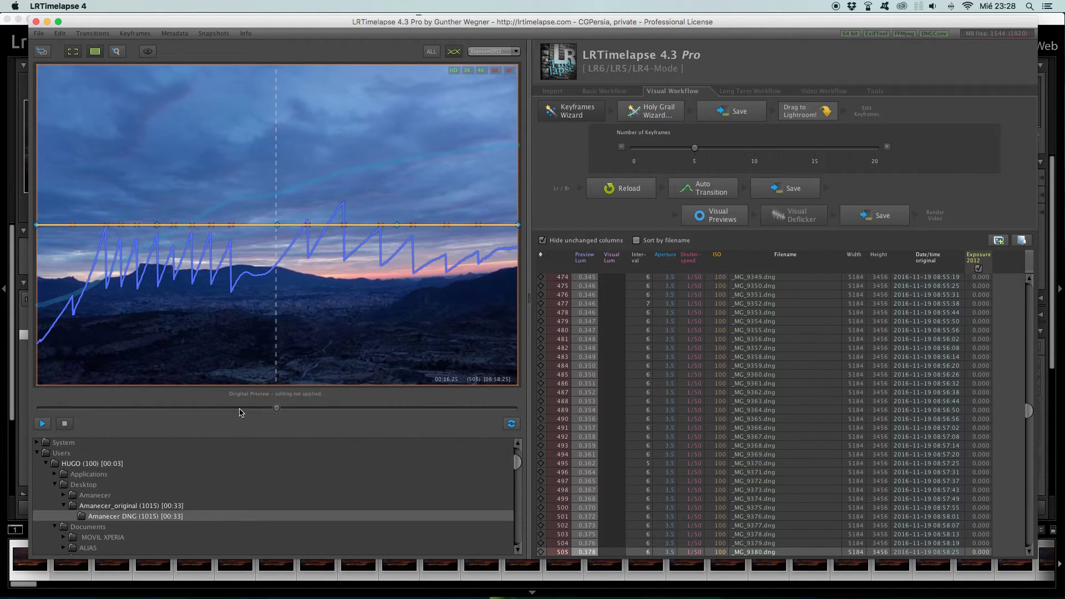
pyautogui.moveTo(277, 409); pyautogui.dragTo(239, 411)
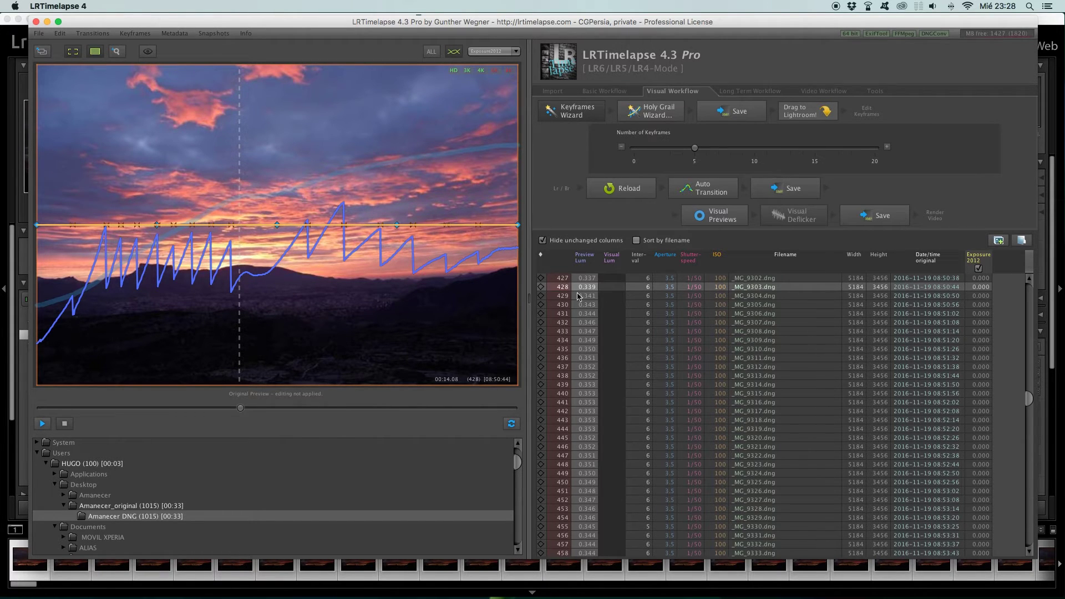
pyautogui.click(540, 287)
# Step: Run the Holy Grail Wizard to fill in the HG Lum Leveling column
pyautogui.click(638, 107)
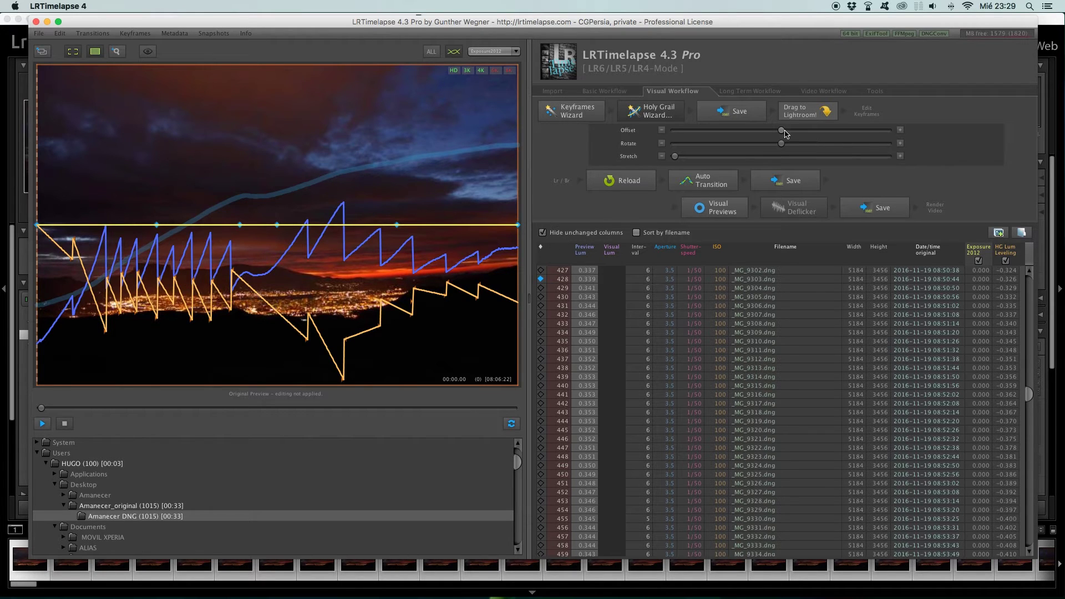
# Step: Fine-tune the leveling curve's offset and tilt, then save the settings to the DNG metadata
pyautogui.moveTo(781, 130); pyautogui.dragTo(793, 144)
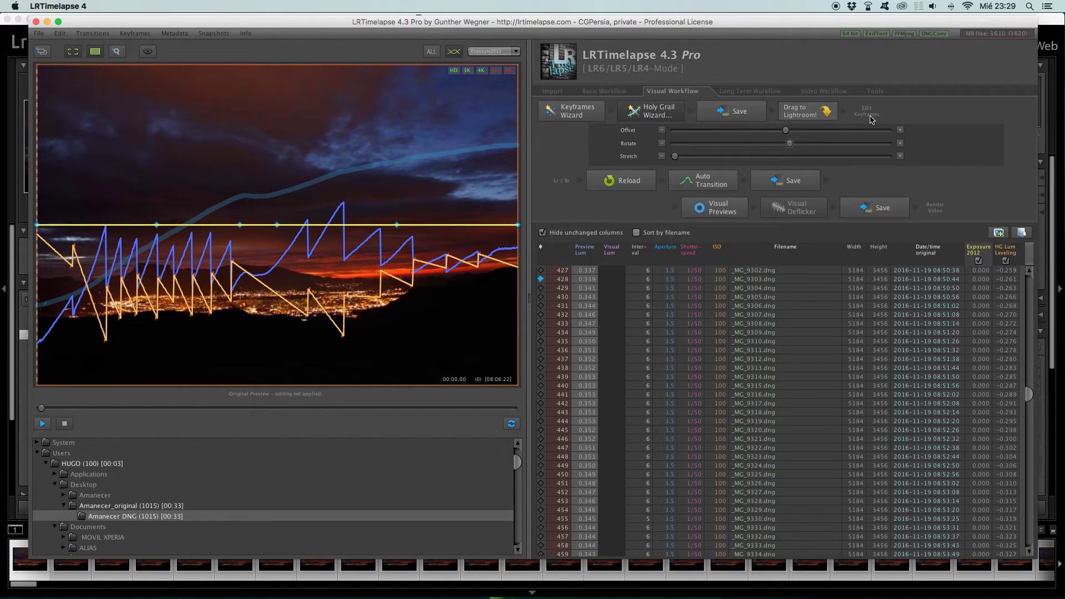
pyautogui.moveTo(790, 144); pyautogui.dragTo(796, 144)
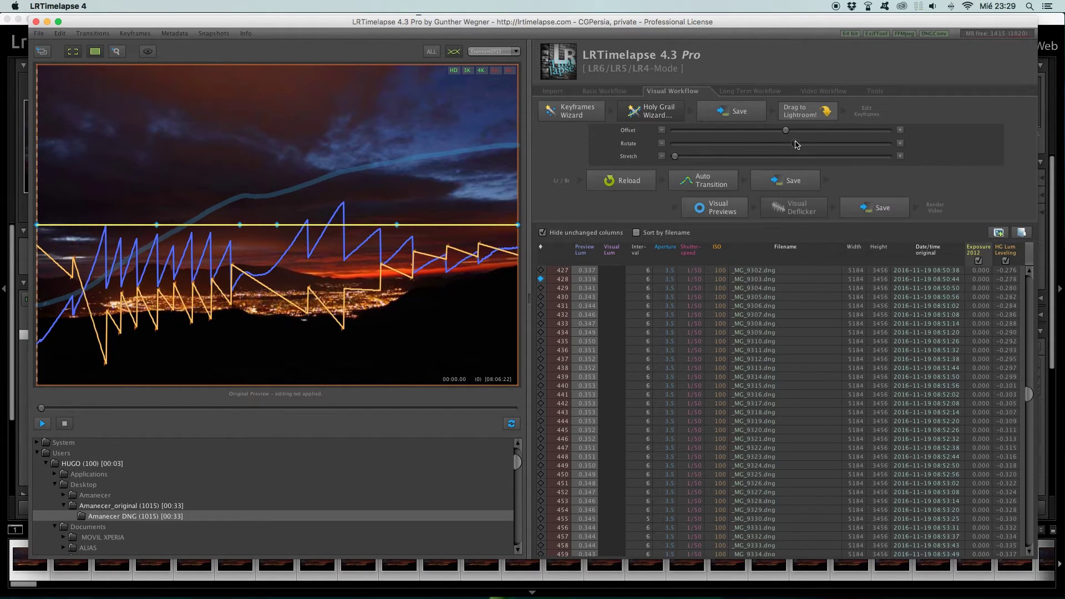
pyautogui.moveTo(674, 156)
pyautogui.mouseDown()
pyautogui.moveTo(687, 157)
pyautogui.moveTo(676, 159)
pyautogui.mouseUp()
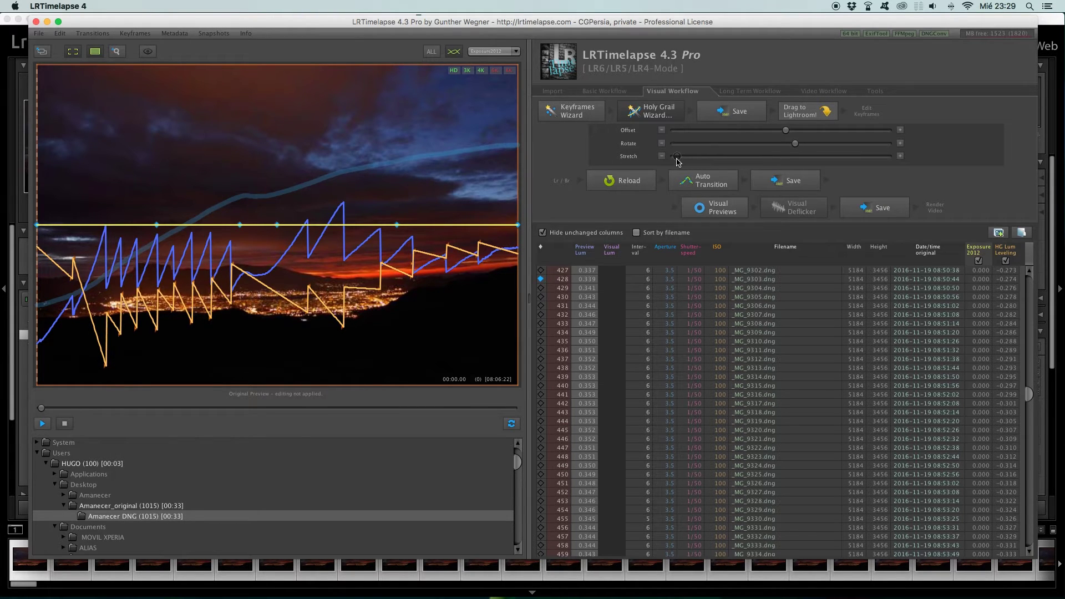
pyautogui.moveTo(785, 131); pyautogui.dragTo(803, 129)
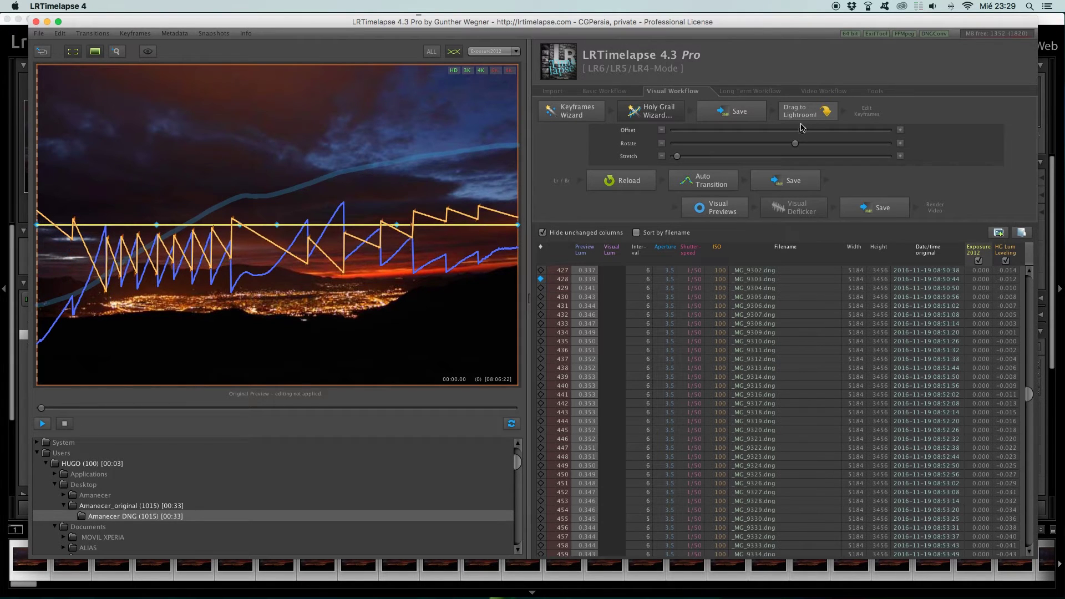
pyautogui.moveTo(795, 144); pyautogui.dragTo(805, 145)
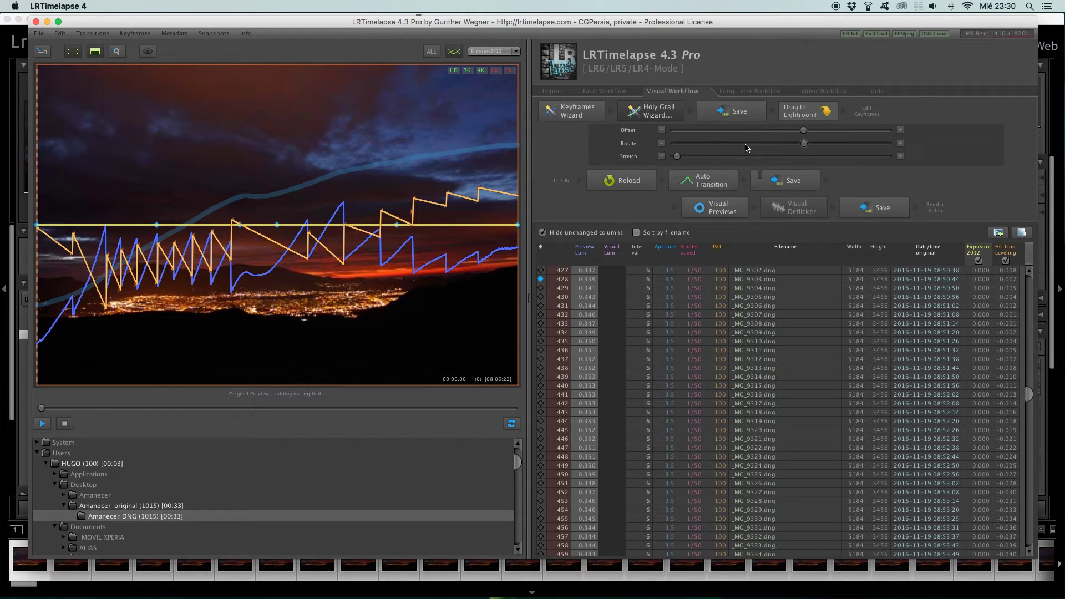
pyautogui.click(735, 113)
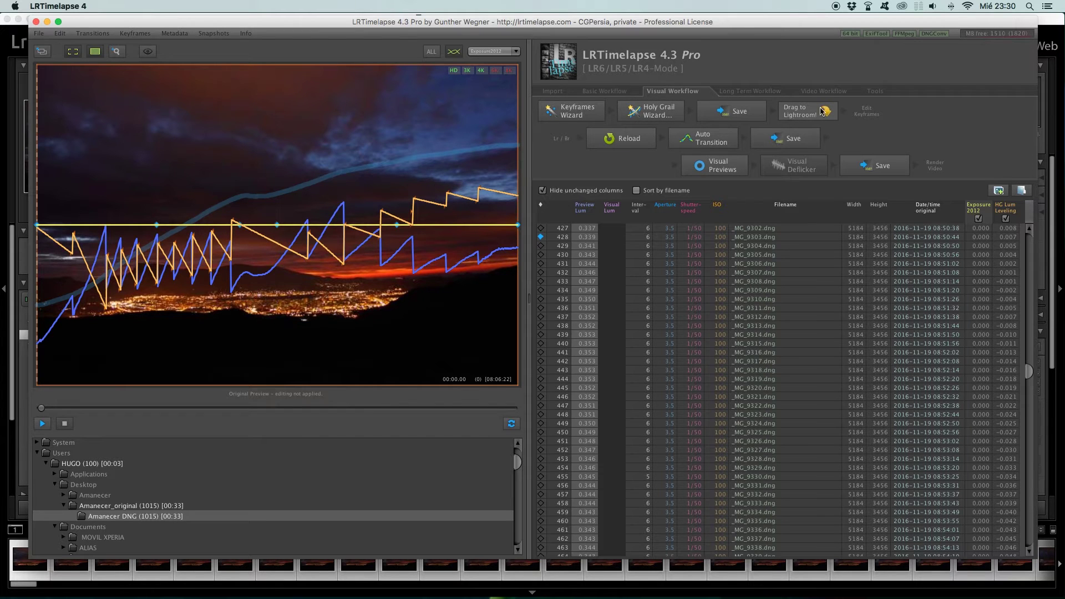
# Step: Move LRTimelapse aside and drag the sunrise sequence onto the Lightroom grid to import it
pyautogui.moveTo(493, 23); pyautogui.dragTo(657, 29)
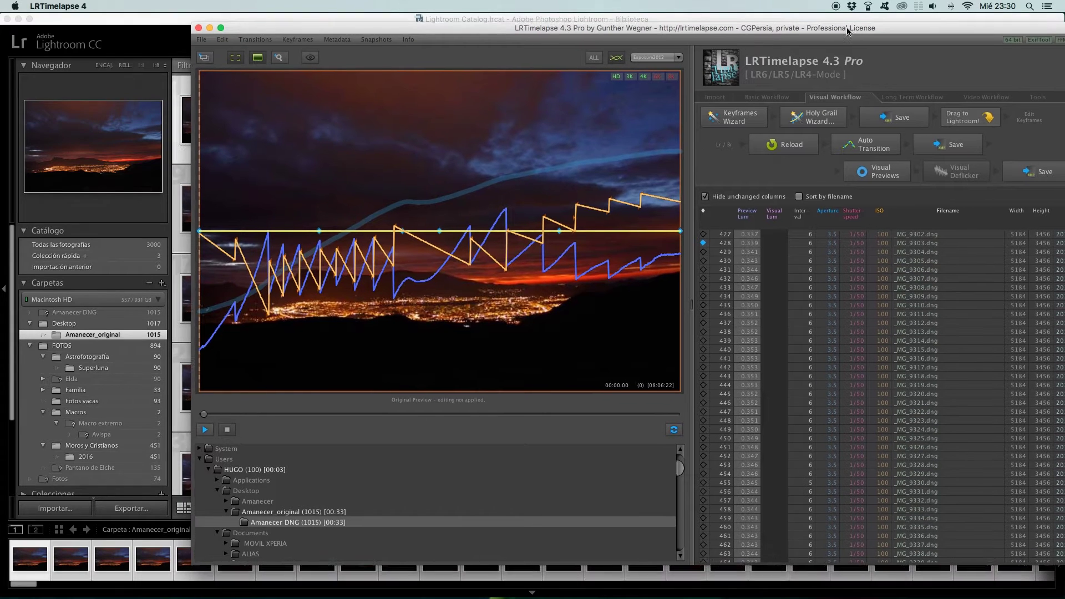
pyautogui.moveTo(847, 32); pyautogui.dragTo(847, 27)
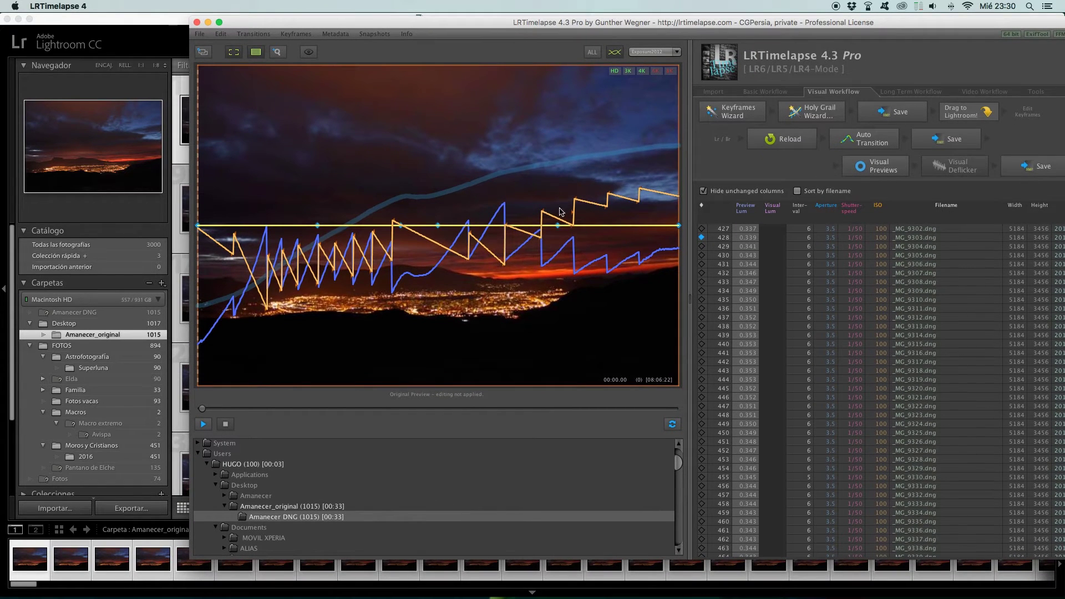
pyautogui.moveTo(687, 27); pyautogui.dragTo(750, 35)
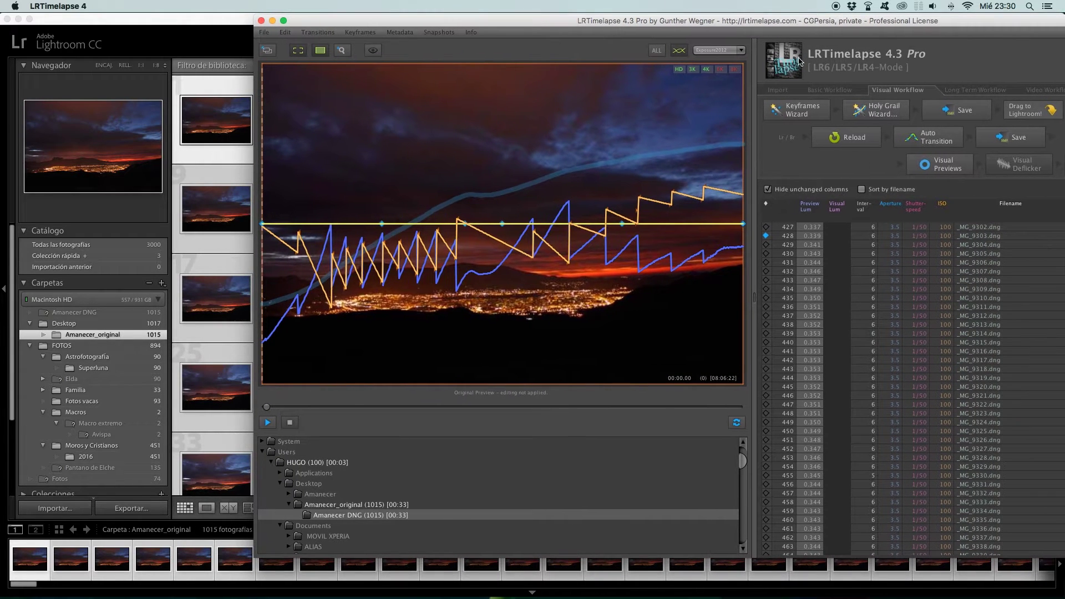
pyautogui.moveTo(908, 29); pyautogui.dragTo(903, 32)
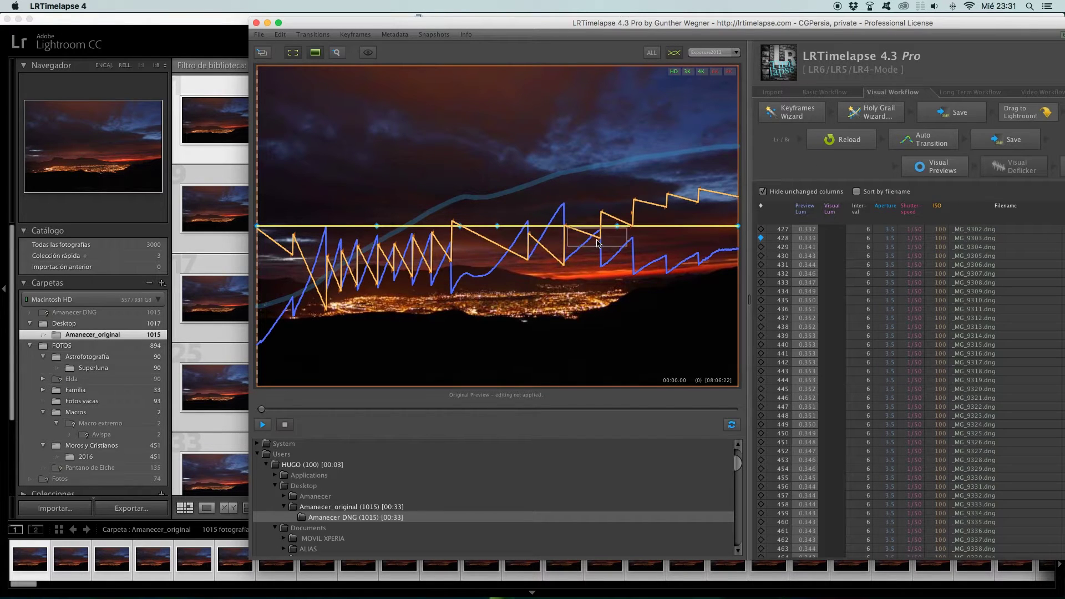
pyautogui.moveTo(899, 169); pyautogui.dragTo(209, 257)
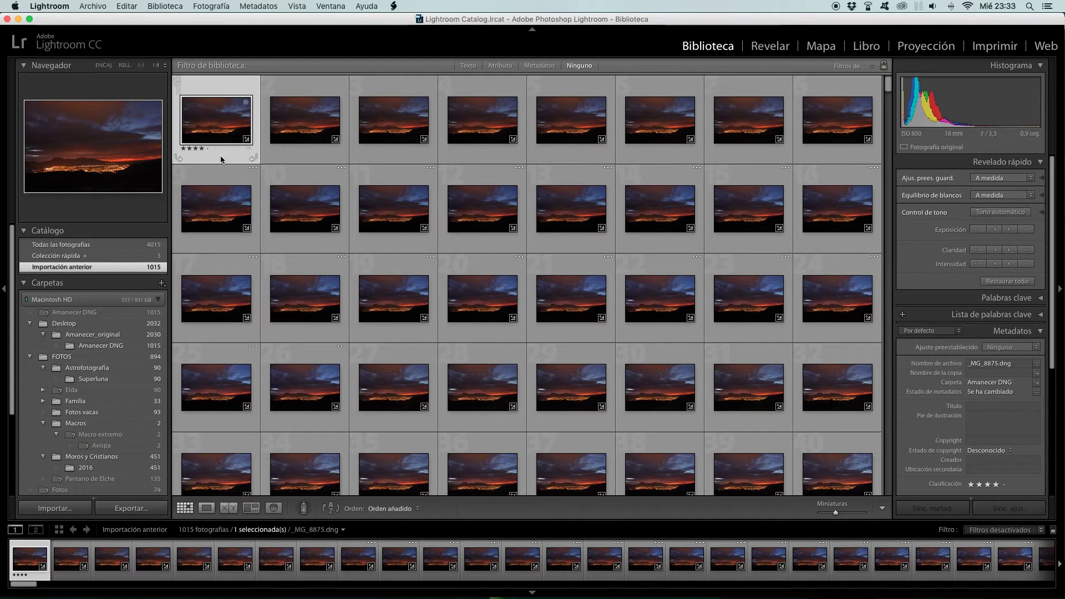
pyautogui.moveTo(216, 121)
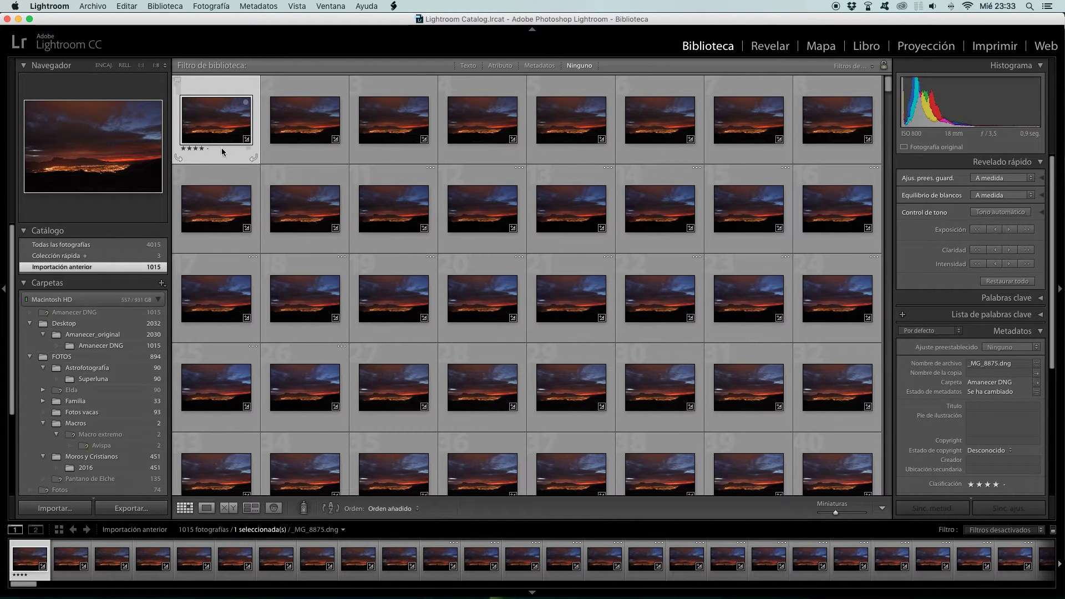
# Step: Import the 1015 Amanecer frames and filter the grid with the '01 LRT4 Keyframes' preset
pyautogui.scroll(-2, 887, 107)
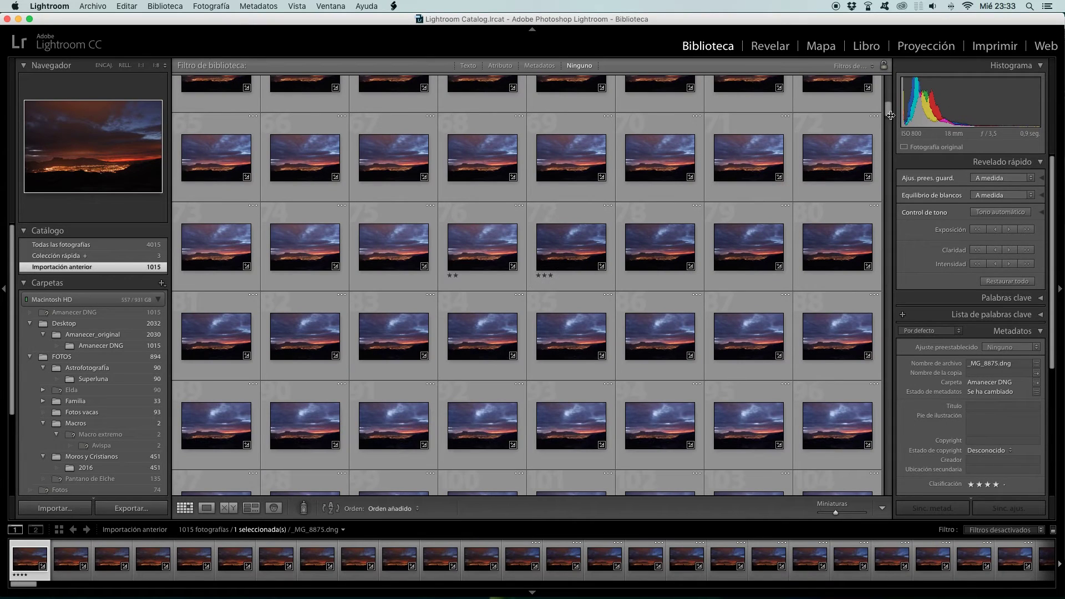
pyautogui.moveTo(888, 118); pyautogui.dragTo(893, 205)
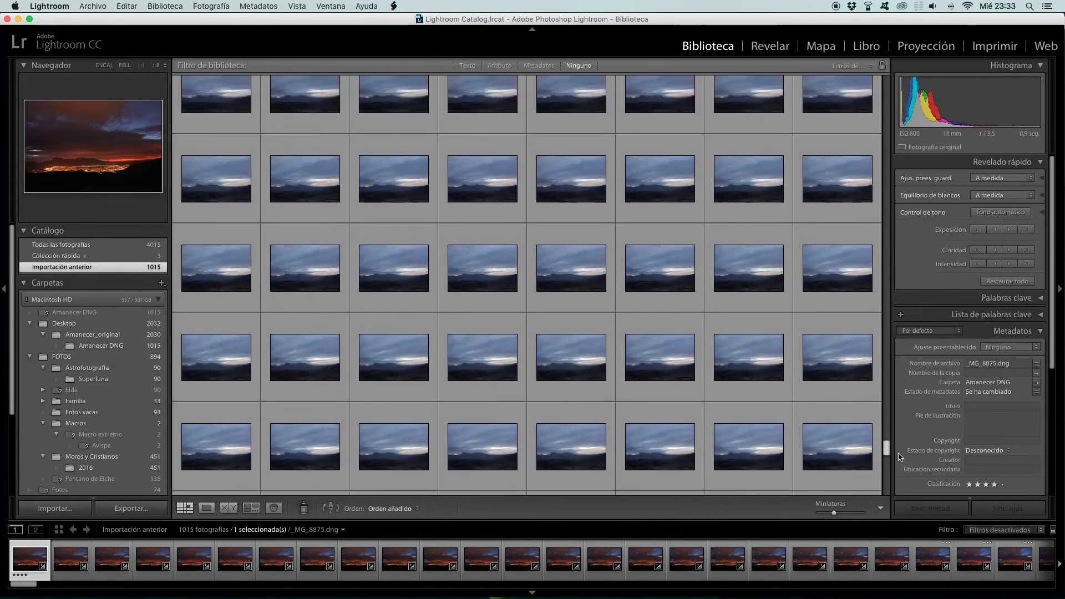
pyautogui.moveTo(893, 206); pyautogui.dragTo(910, 518)
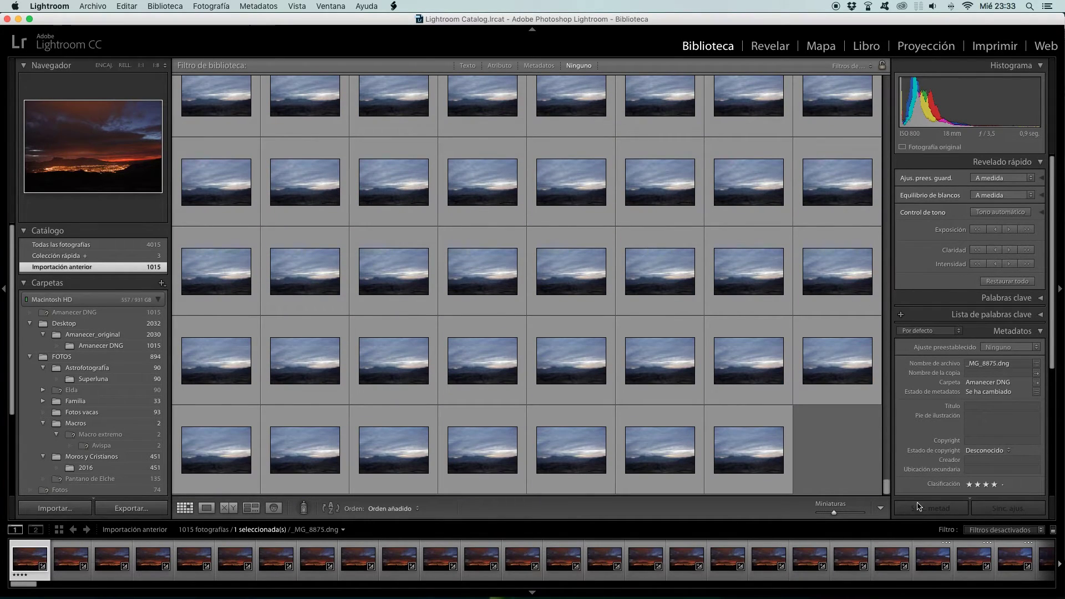
pyautogui.moveTo(747, 450)
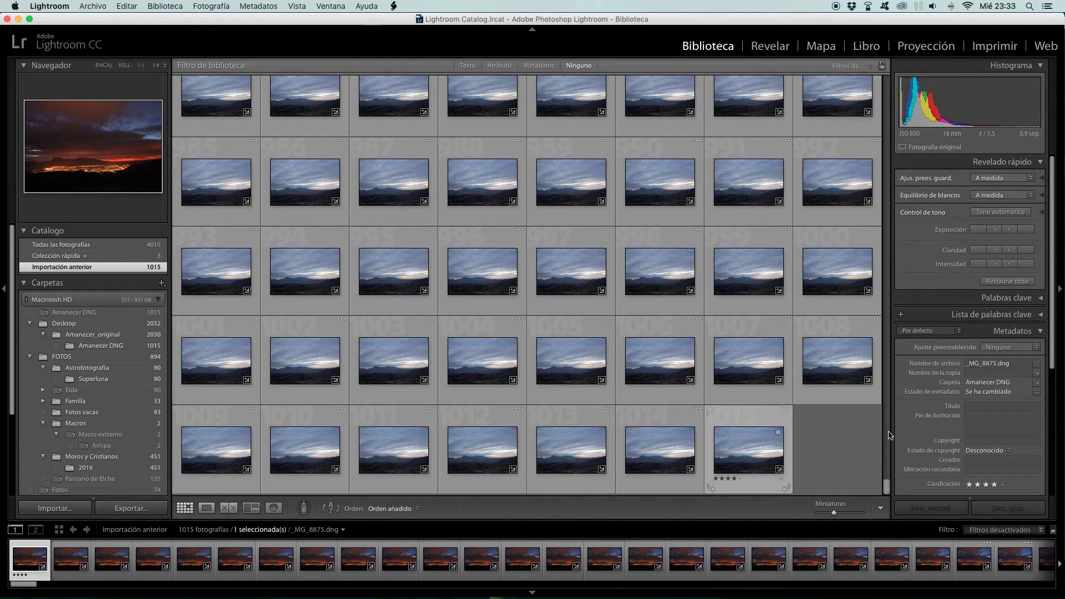
pyautogui.moveTo(885, 491); pyautogui.dragTo(888, 83)
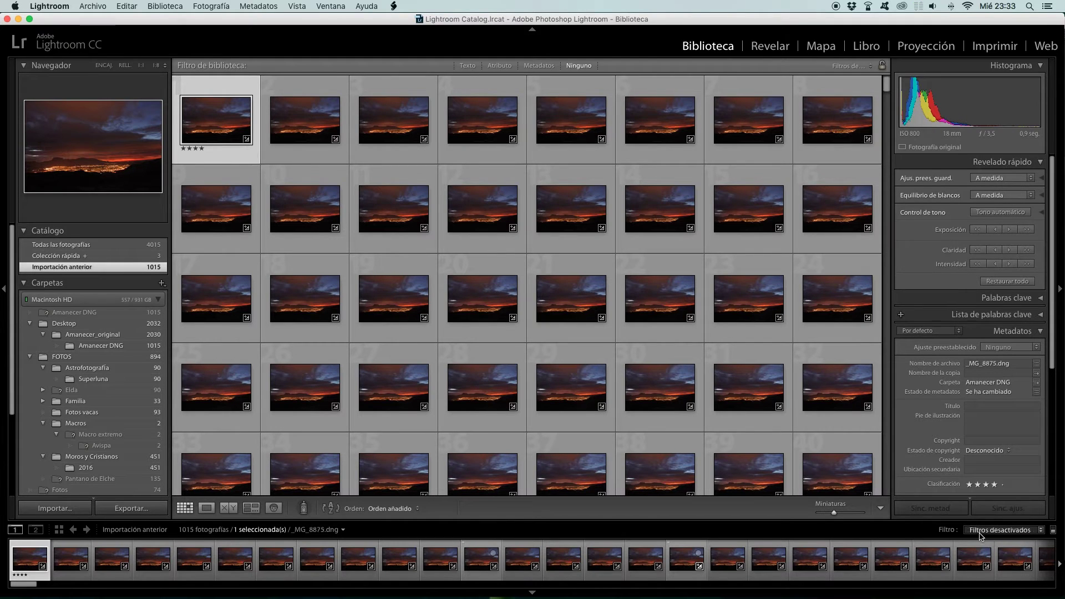
pyautogui.click(1029, 531)
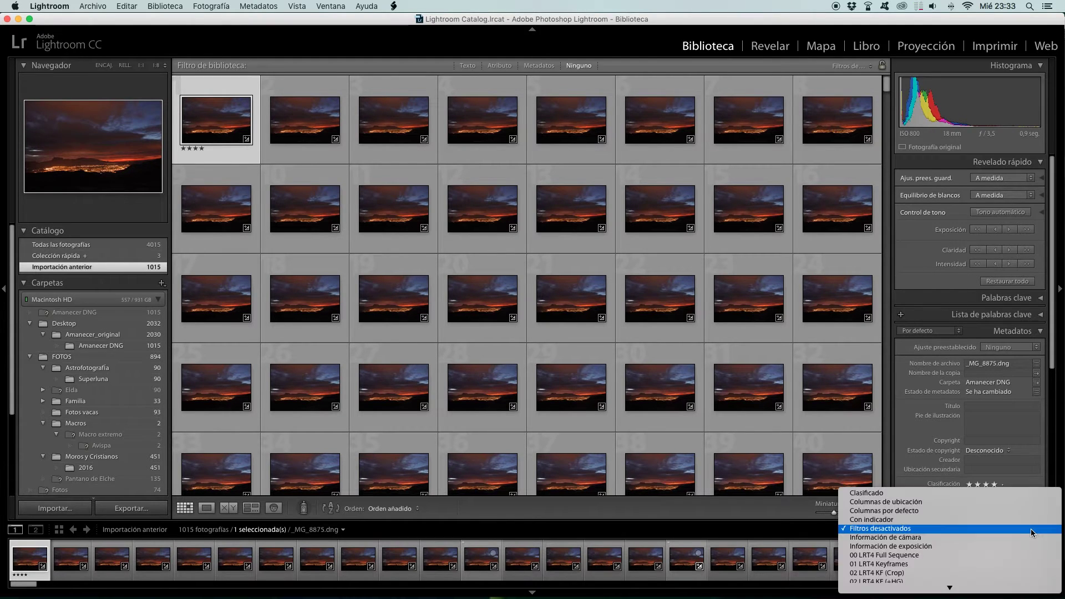
pyautogui.click(901, 564)
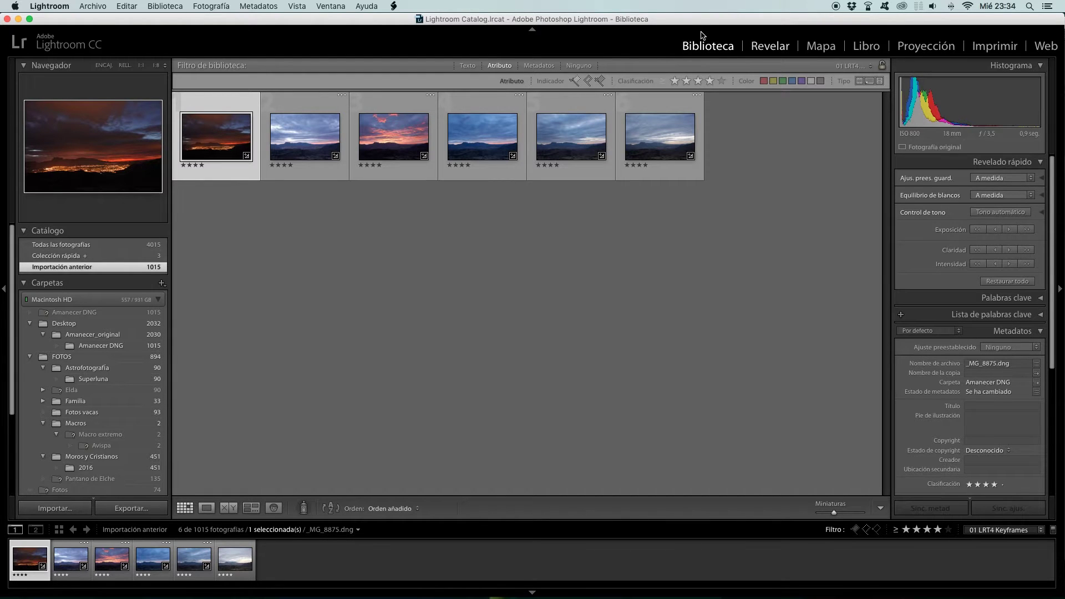
# Step: Open the first keyframe in Revelar, set Claridad to +19, and start Crop & Straighten
pyautogui.click(758, 47)
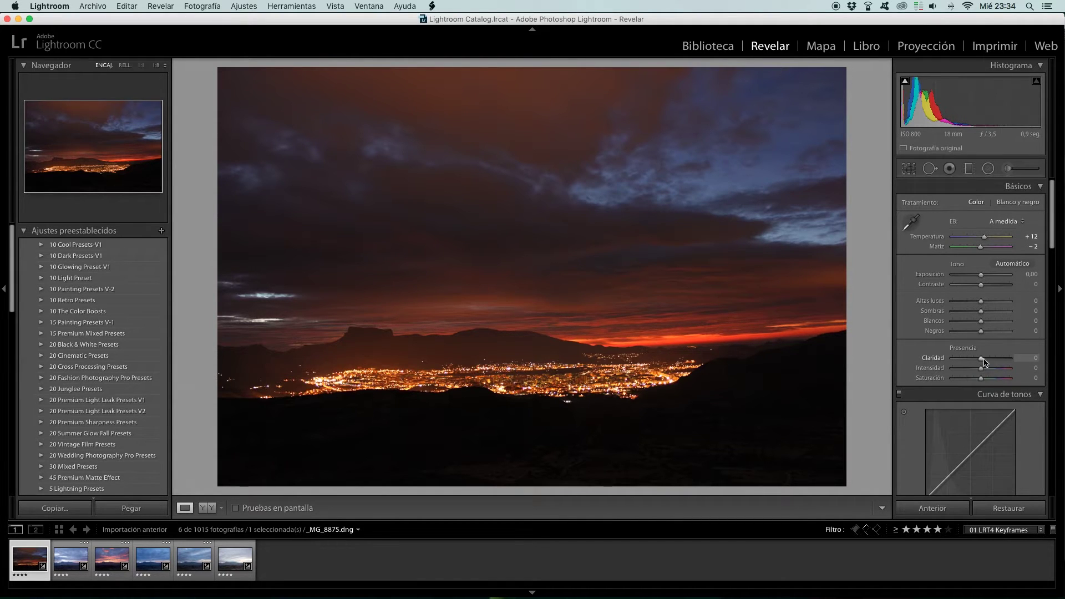
pyautogui.moveTo(981, 358); pyautogui.dragTo(989, 361)
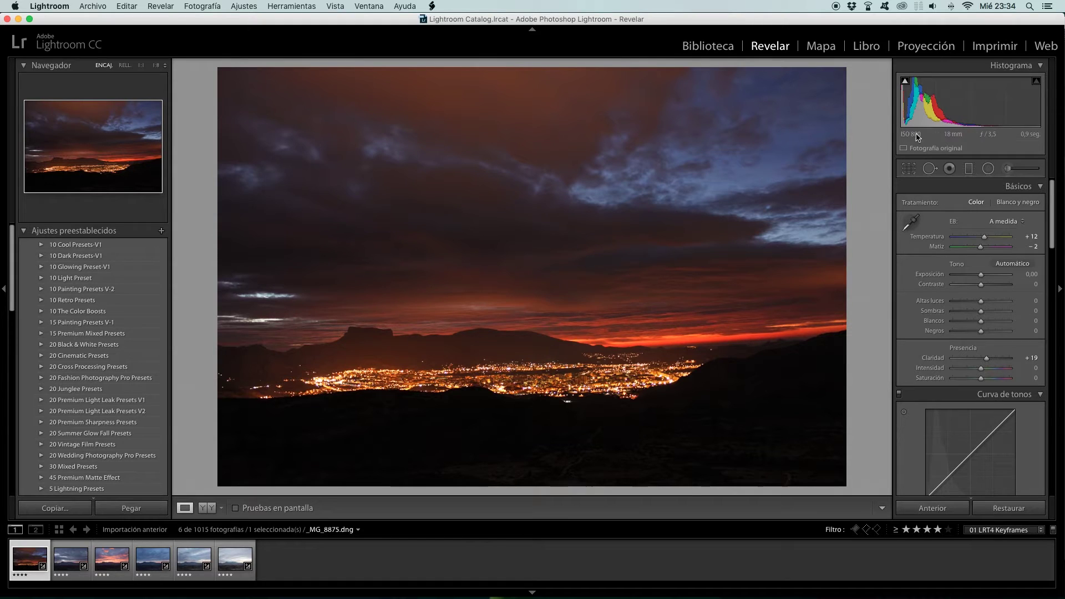
pyautogui.click(909, 167)
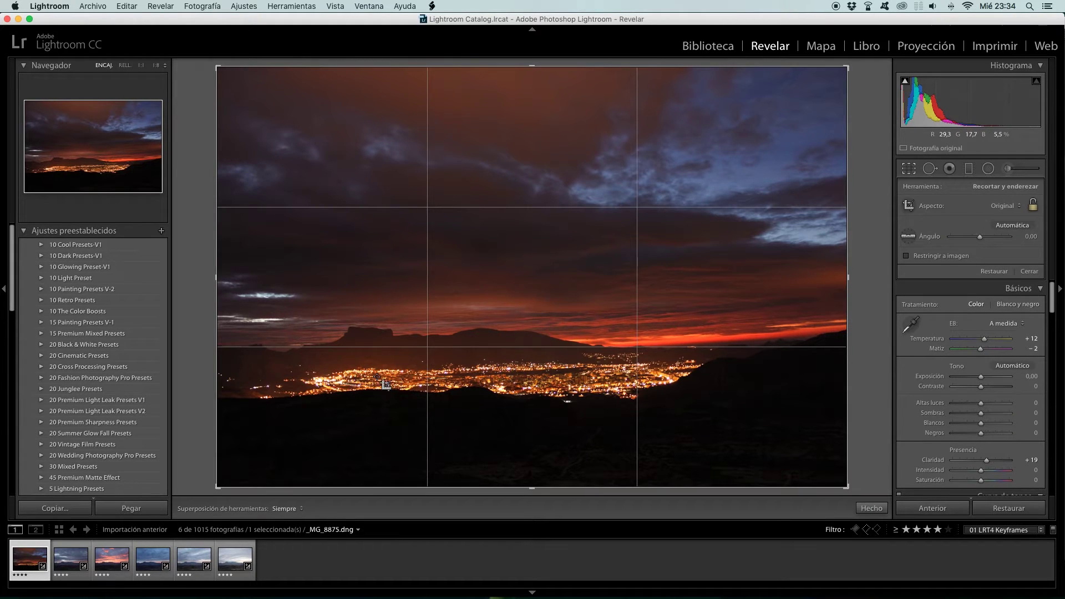
# Step: Level the horizon along the city lights to about 1.62° and tighten the bottom-right crop
pyautogui.click(908, 237)
pyautogui.moveTo(323, 373); pyautogui.dragTo(693, 361)
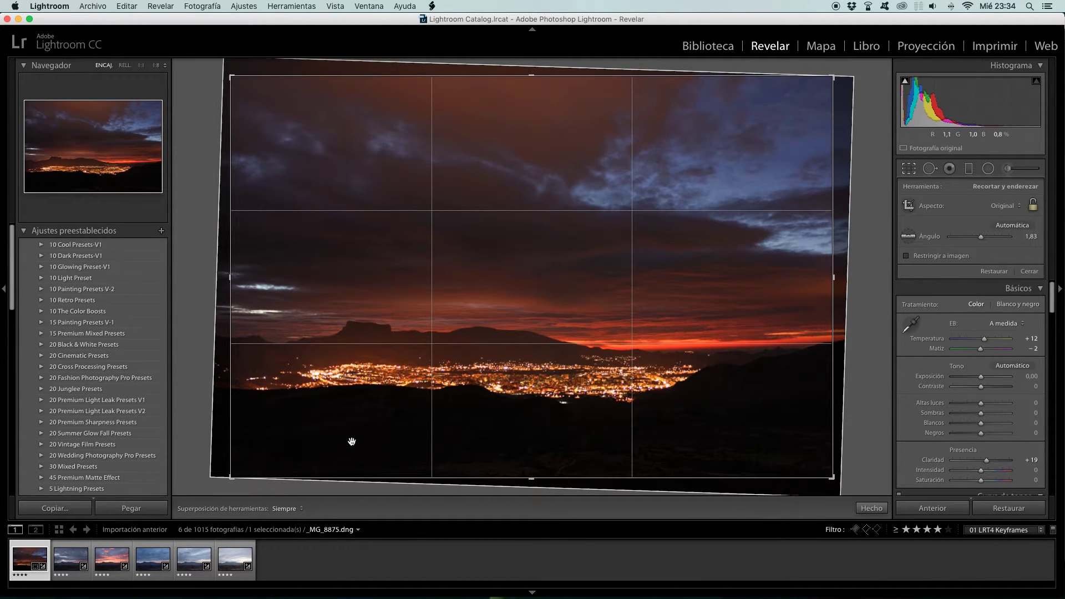
pyautogui.moveTo(832, 477); pyautogui.dragTo(829, 457)
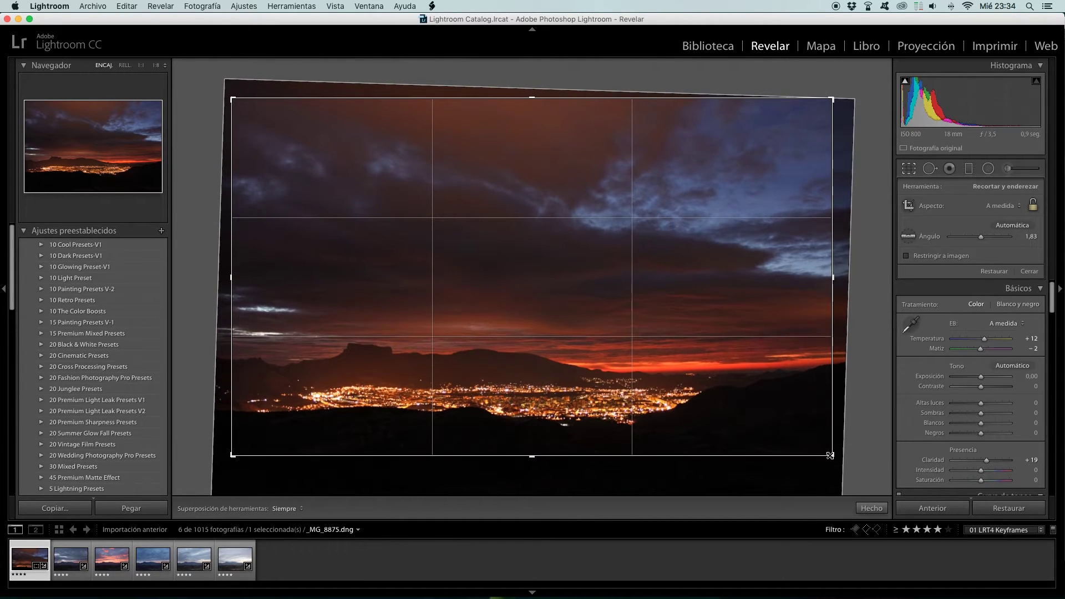
pyautogui.moveTo(828, 457); pyautogui.dragTo(832, 453)
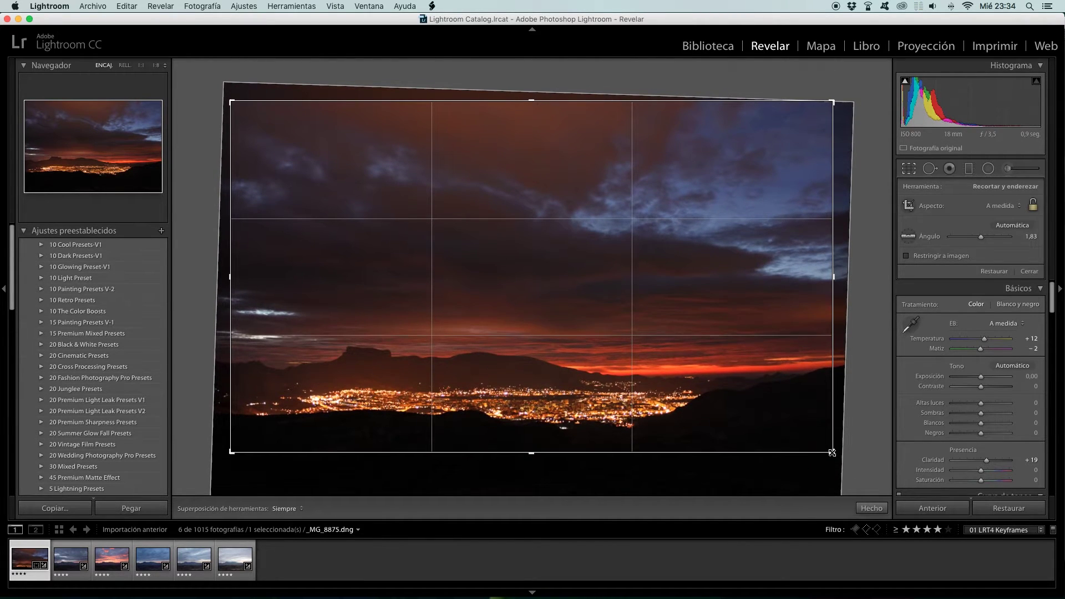
pyautogui.moveTo(837, 277); pyautogui.dragTo(838, 277)
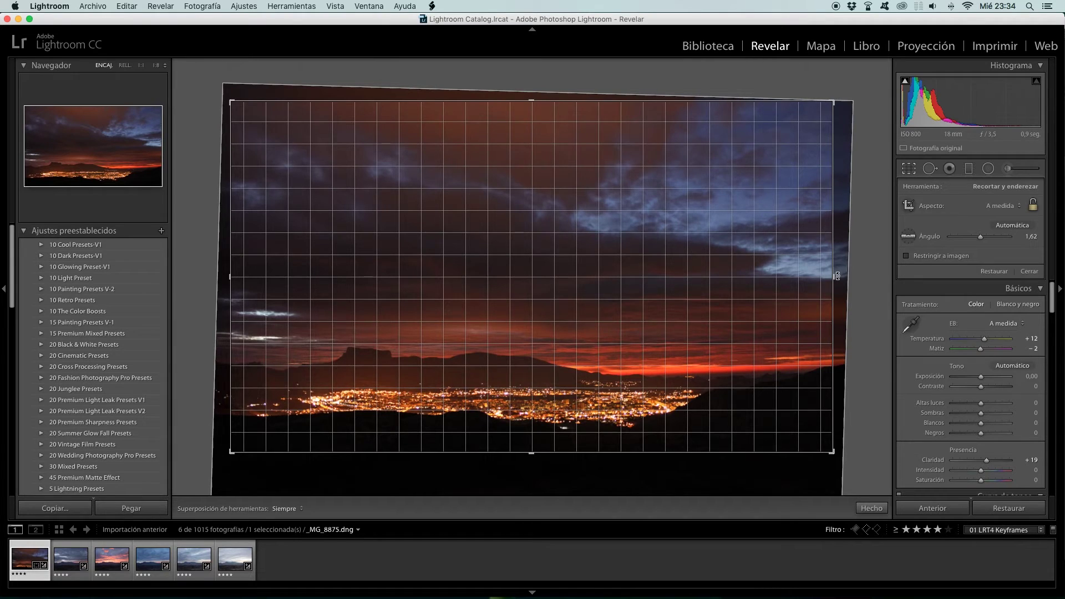
pyautogui.moveTo(838, 277); pyautogui.dragTo(838, 275)
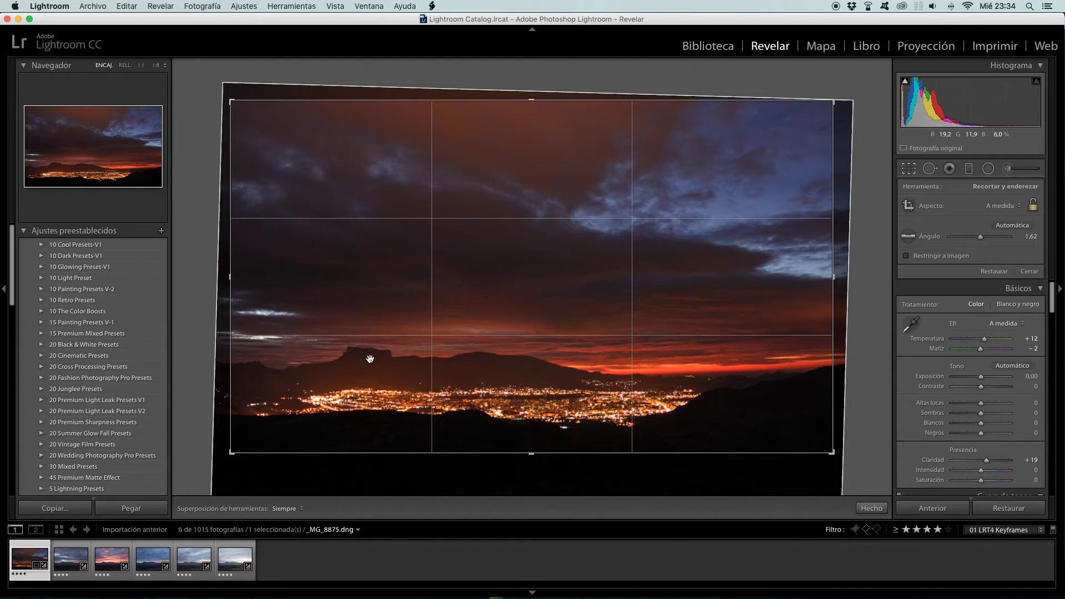
# Step: Trim the crop from the left, apply it, and raise Intensidad (vibrance) to +19
pyautogui.moveTo(230, 276); pyautogui.dragTo(233, 275)
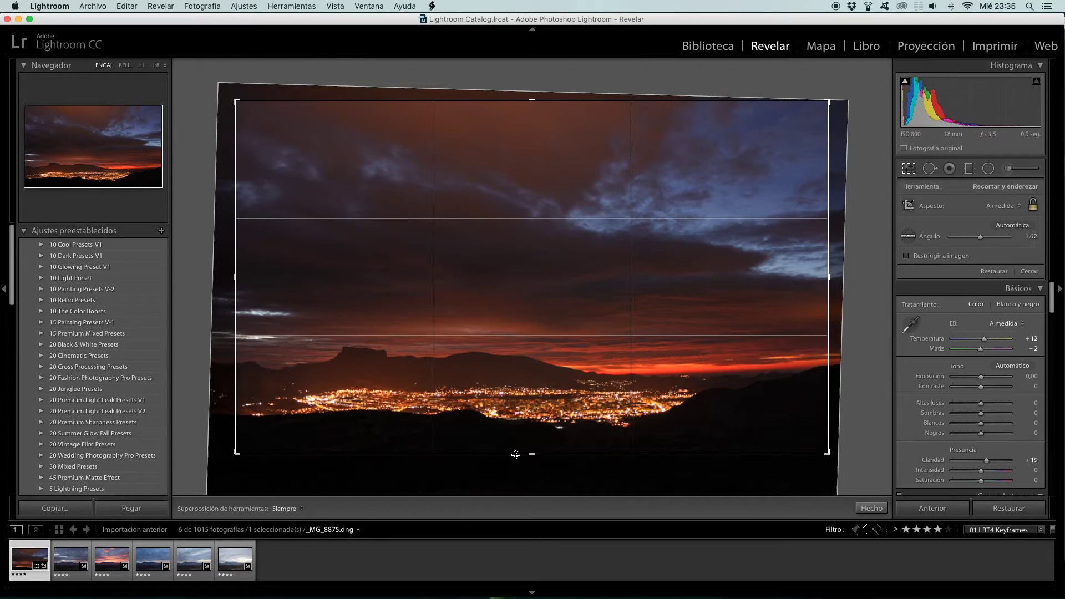
pyautogui.click(870, 507)
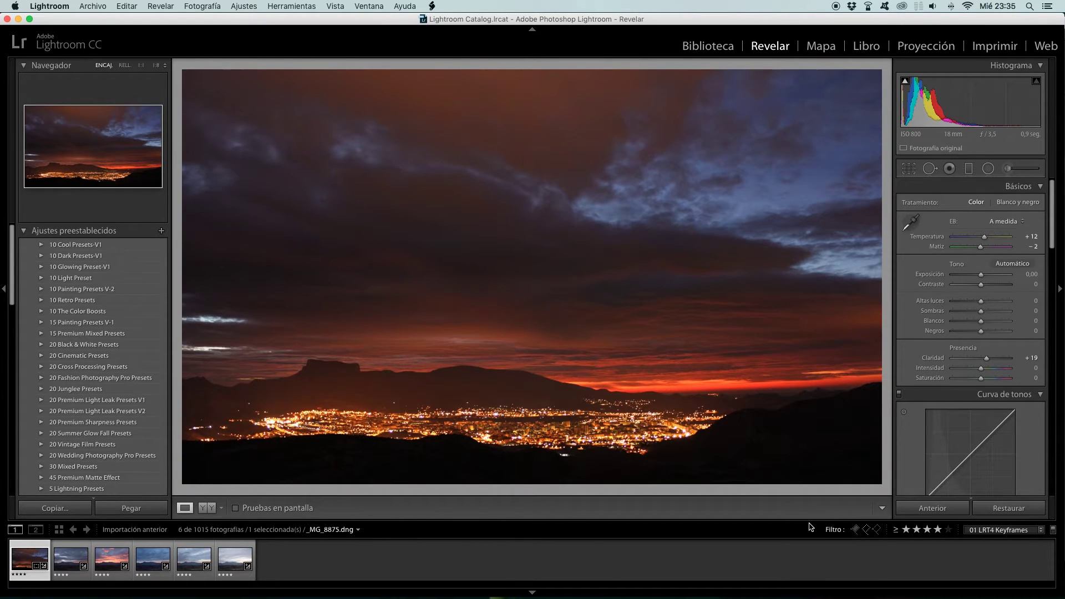
pyautogui.moveTo(980, 371); pyautogui.dragTo(985, 370)
pyautogui.click(968, 168)
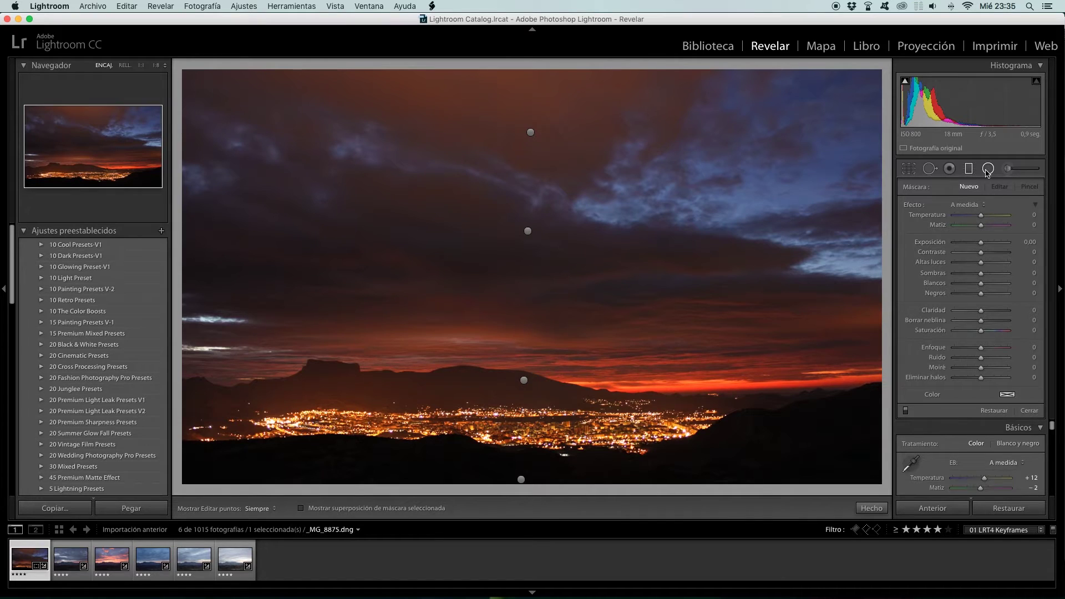
# Step: Stretch the sky graduated filter down to the mountain ridge with exposure −0.52 and temperature −21
pyautogui.click(988, 168)
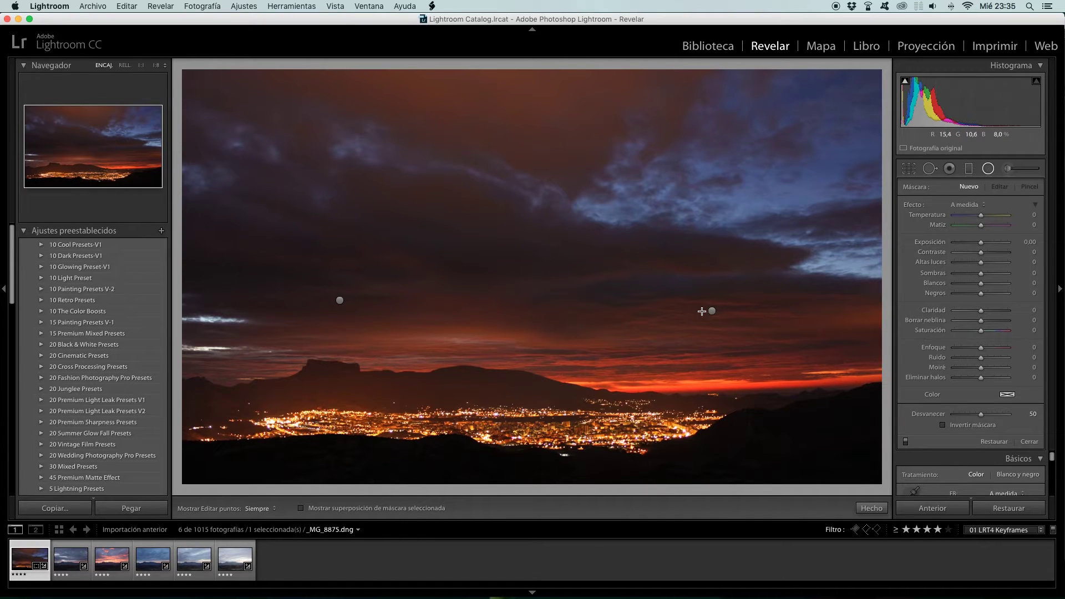
pyautogui.click(340, 301)
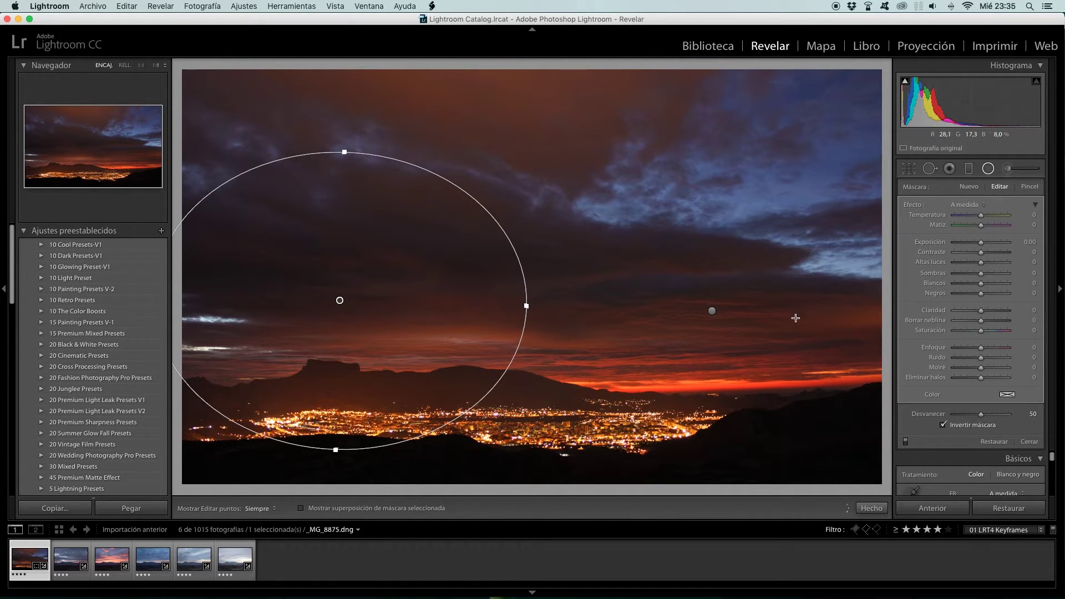
pyautogui.click(713, 312)
pyautogui.click(968, 169)
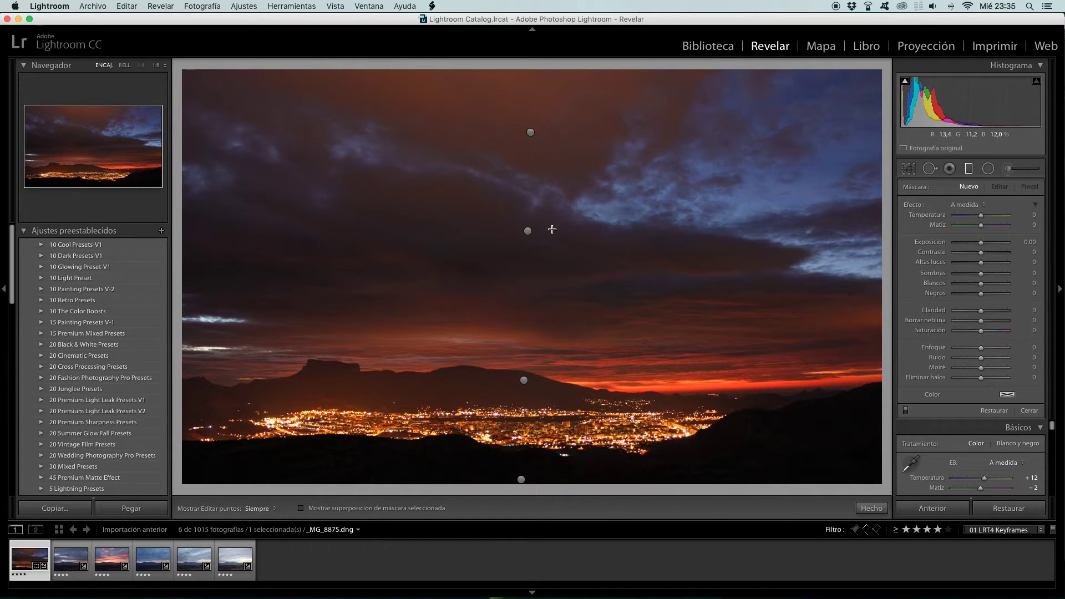
pyautogui.click(522, 231)
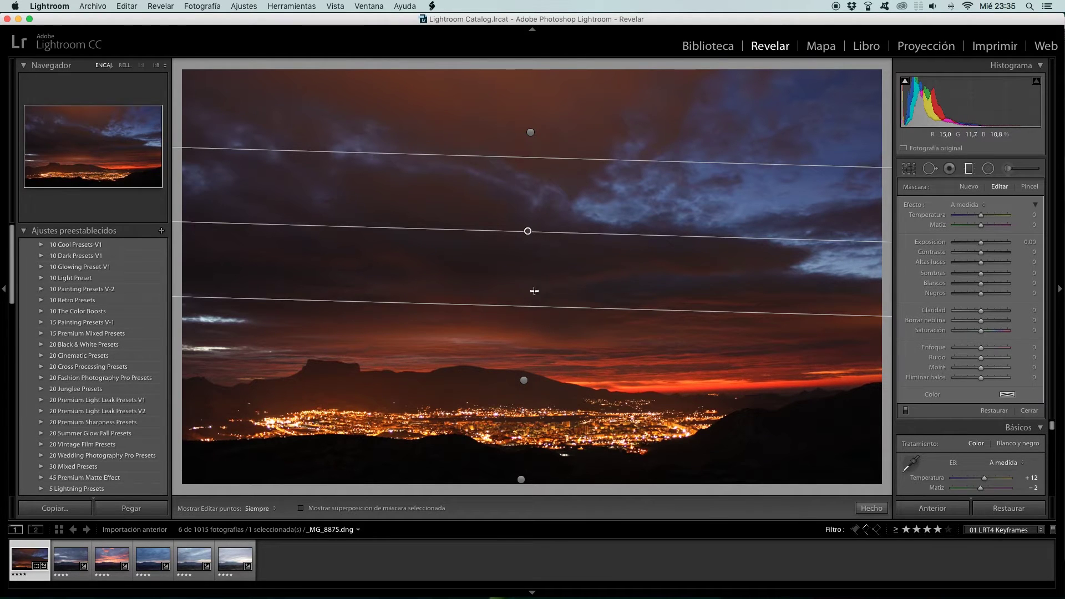
pyautogui.moveTo(525, 308); pyautogui.dragTo(517, 365)
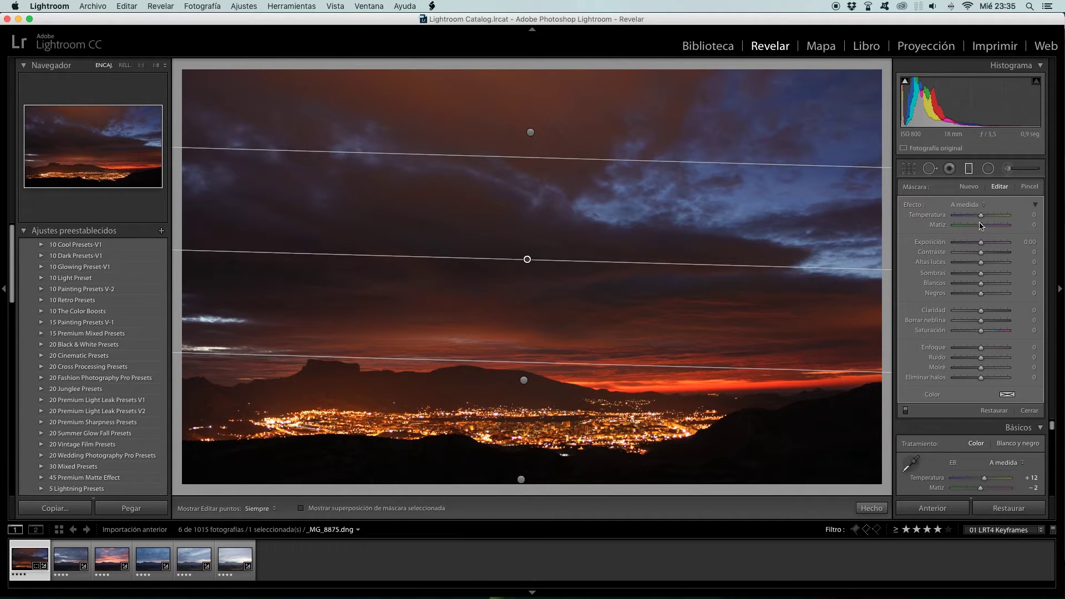
pyautogui.moveTo(981, 242); pyautogui.dragTo(975, 217)
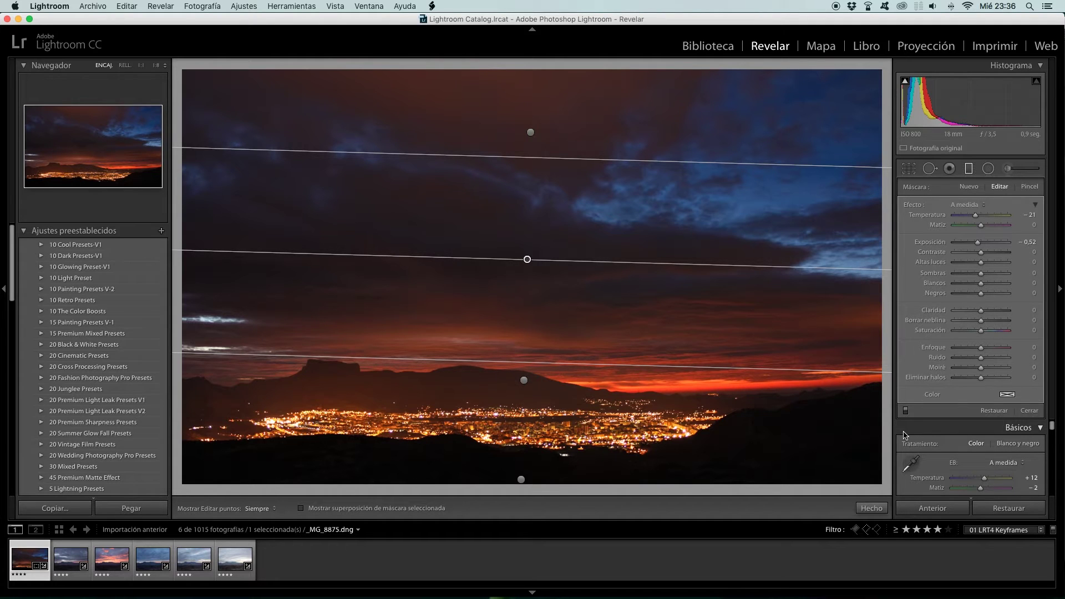
pyautogui.click(872, 509)
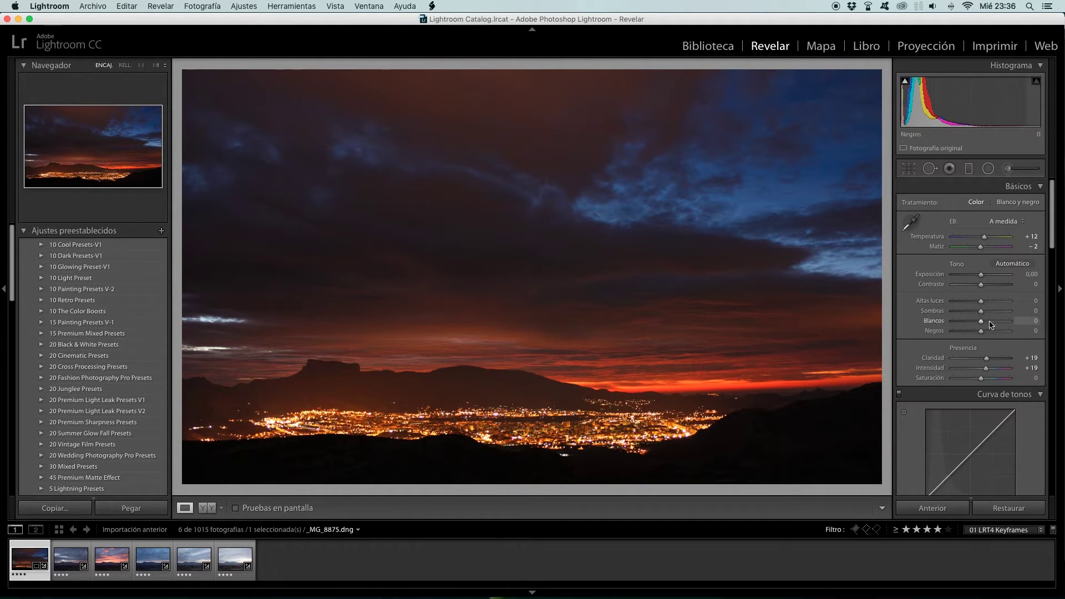
# Step: Lower Altas luces to −17 and select all six keyframes
pyautogui.moveTo(981, 302); pyautogui.dragTo(977, 302)
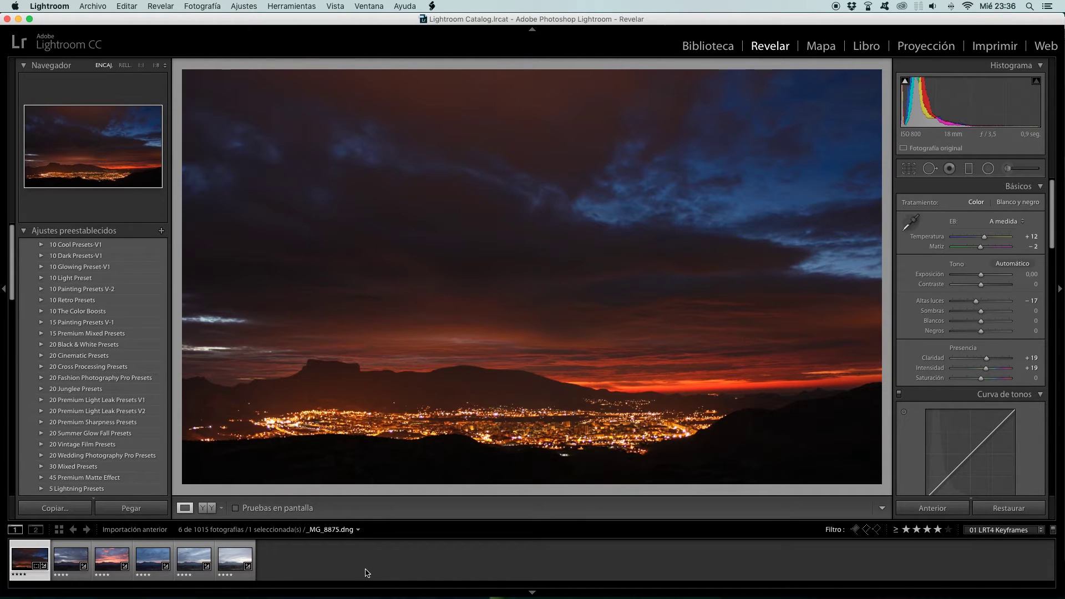
pyautogui.press('super+a')
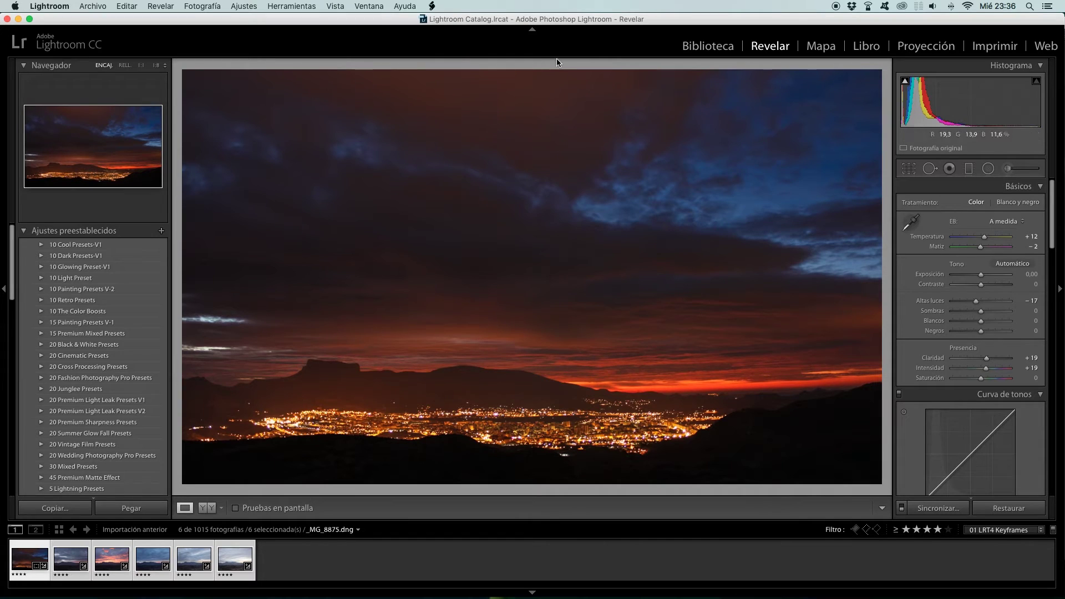
# Step: Run the 01 LRTimelapse Sync Keyframes script, check the synced keyframes, then reselect all six
pyautogui.click(432, 6)
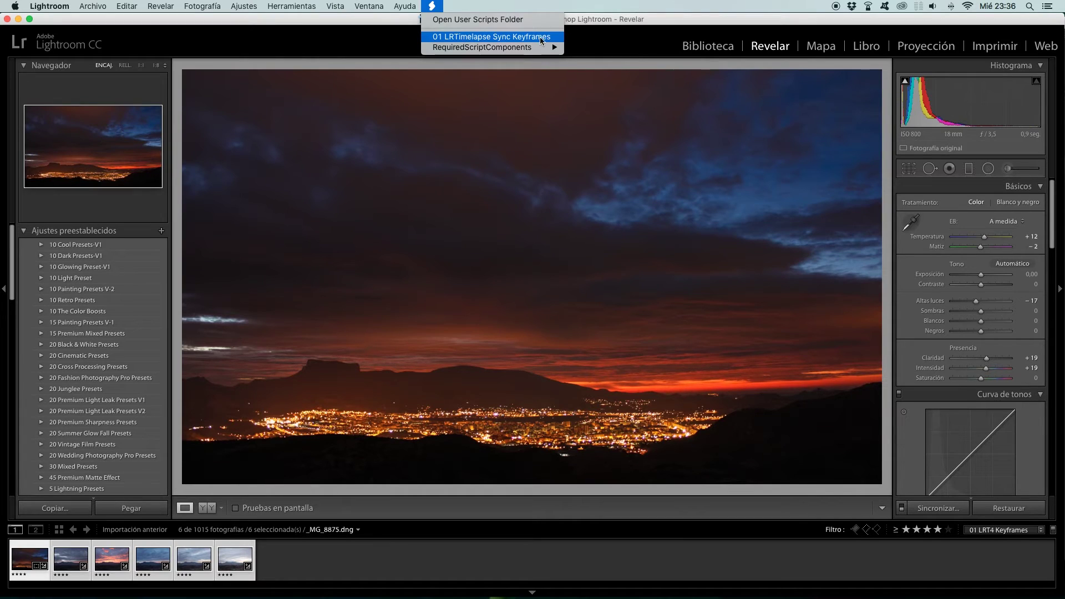
pyautogui.click(503, 42)
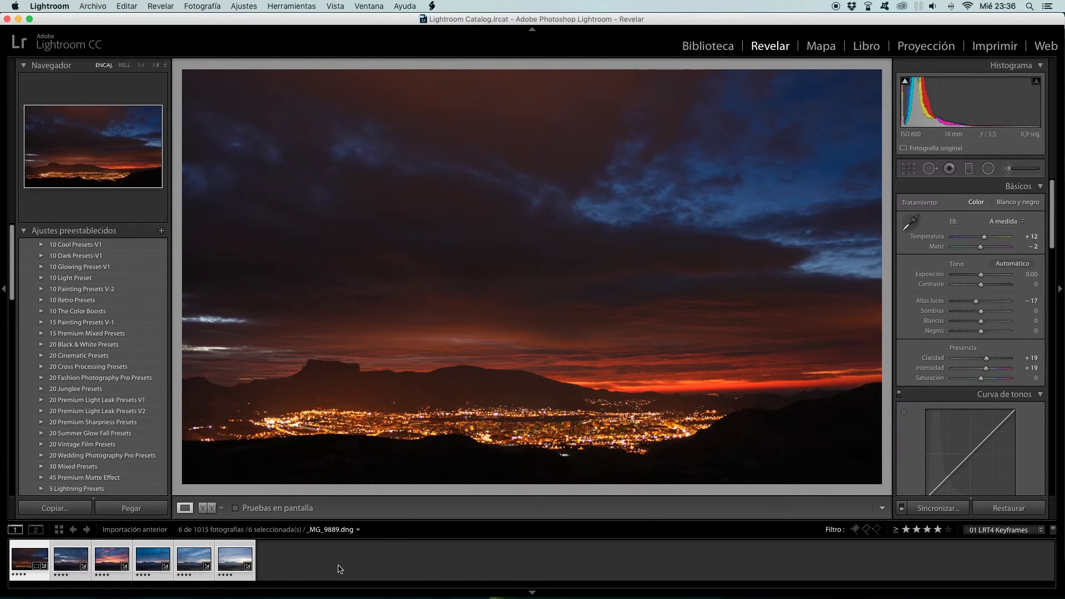
pyautogui.click(68, 586)
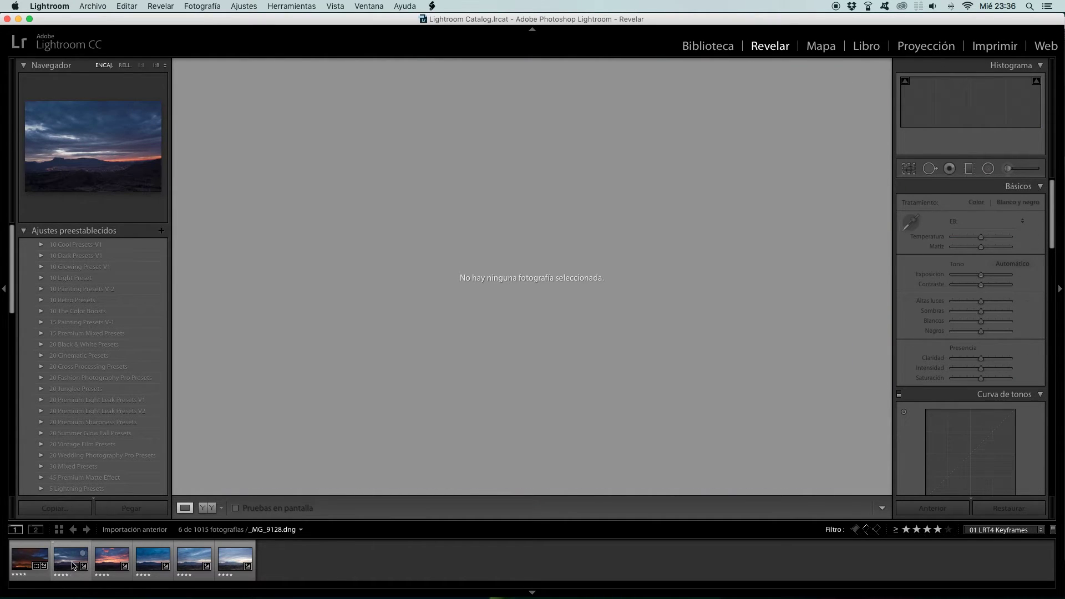
pyautogui.click(74, 566)
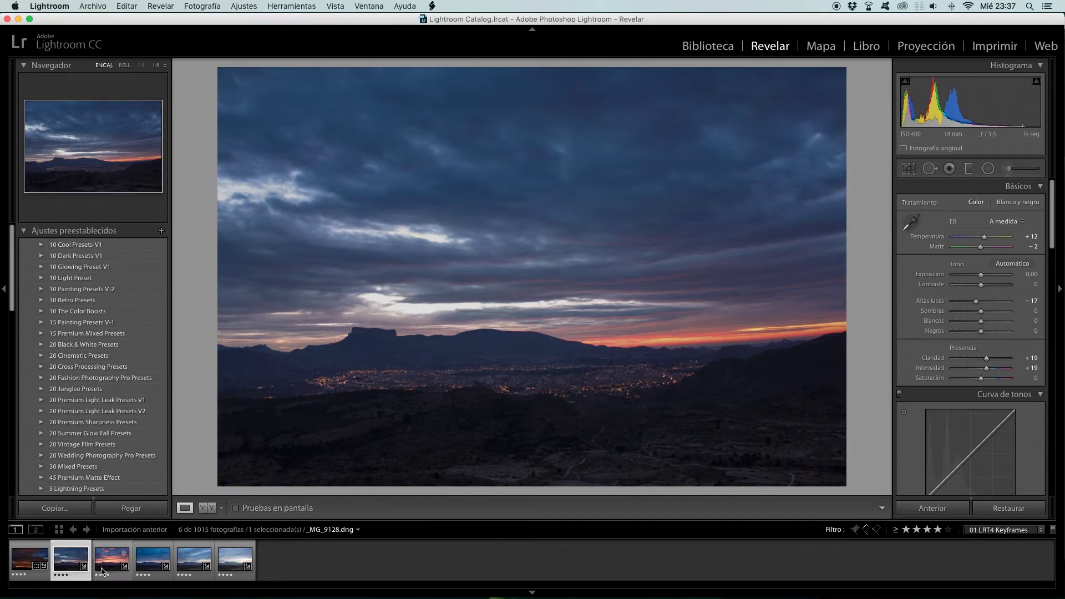
pyautogui.click(100, 572)
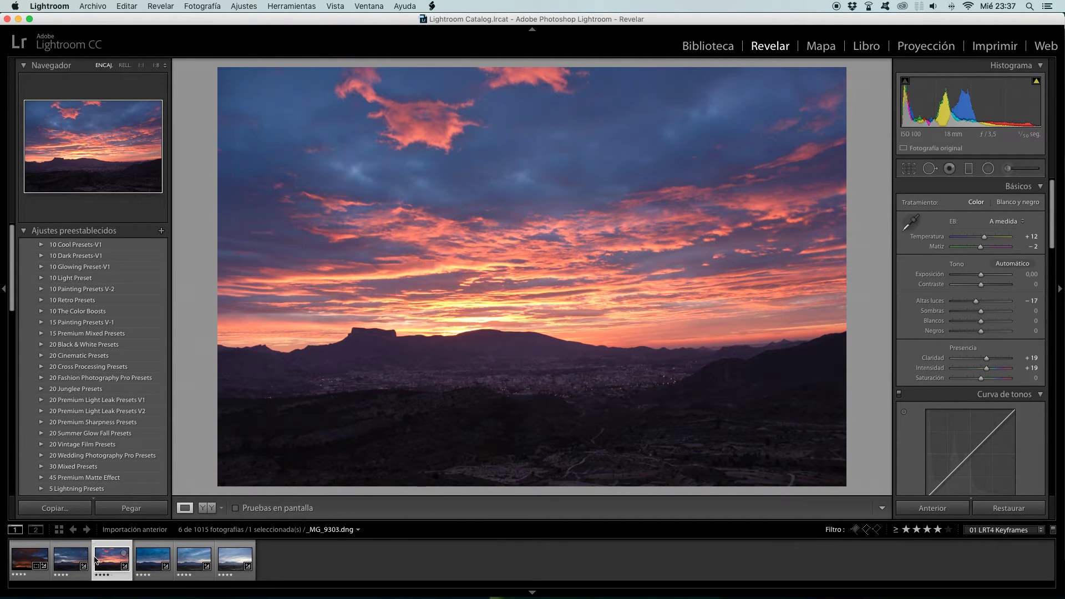
pyautogui.moveTo(71, 560)
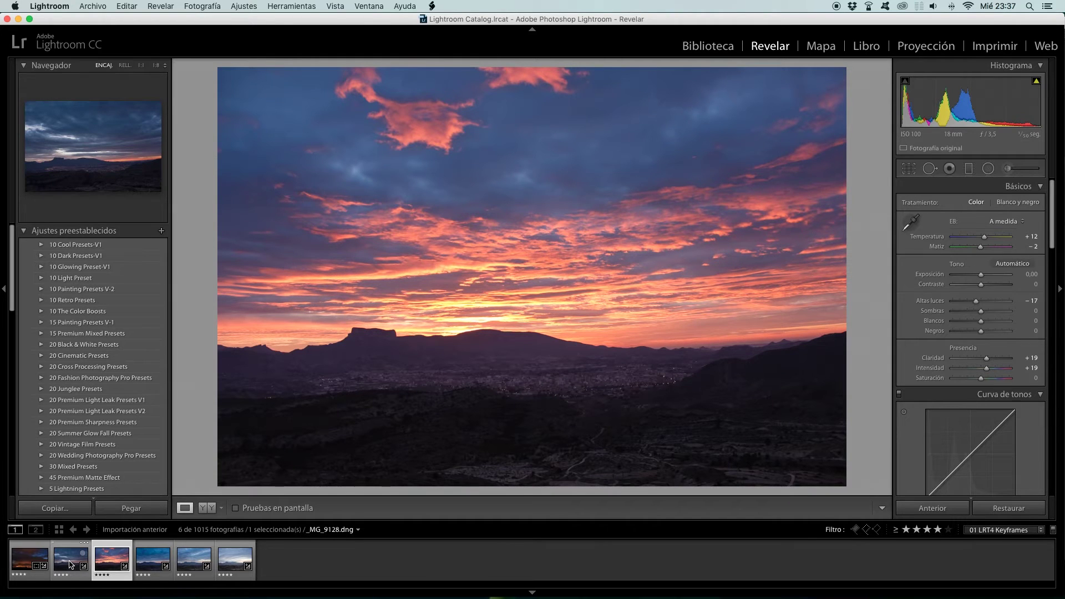
pyautogui.click(71, 565)
pyautogui.click(23, 561)
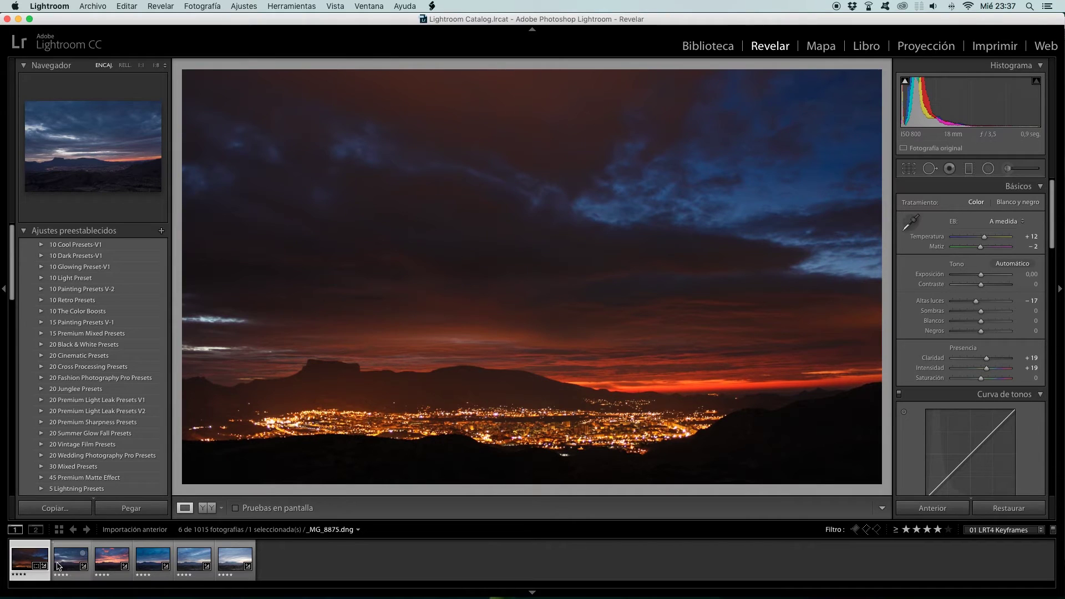
pyautogui.press('super+a')
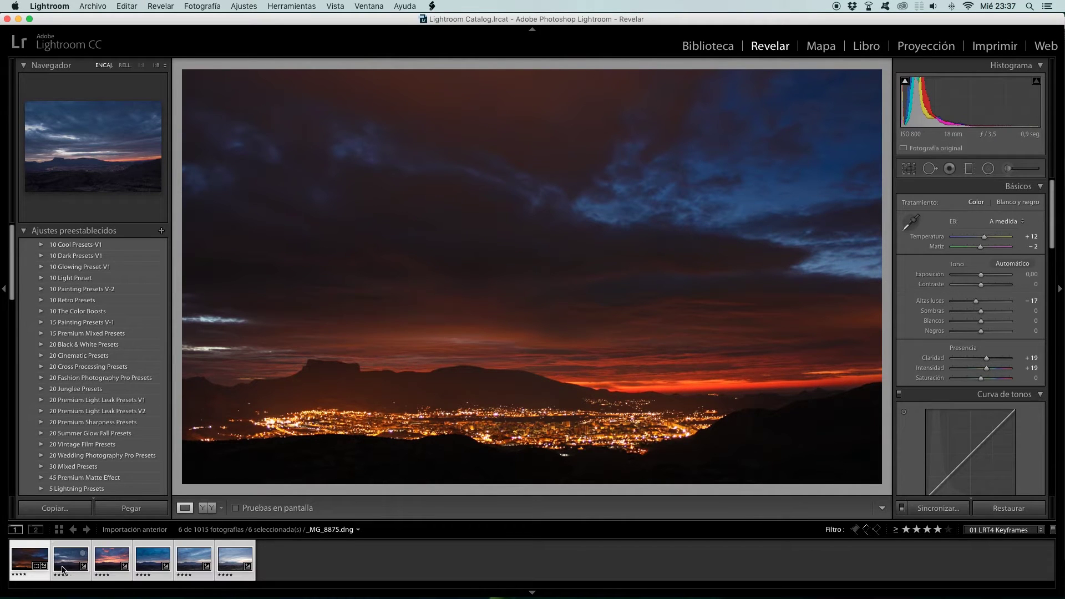
# Step: Sync the crop (Recortar) to all six keyframes and review them, ending on _MG_9128
pyautogui.click(938, 508)
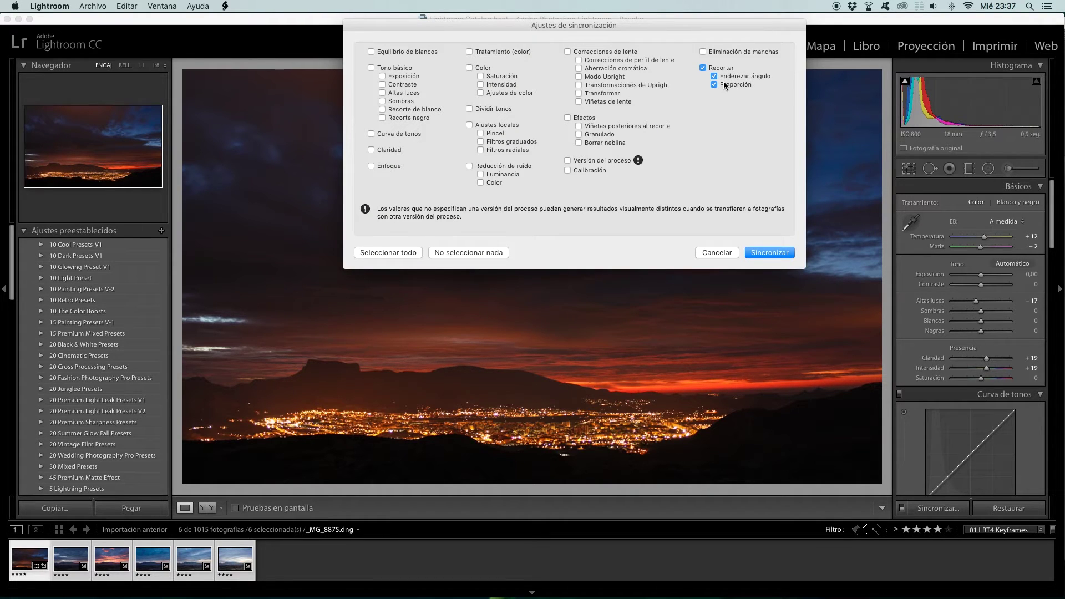
pyautogui.click(761, 253)
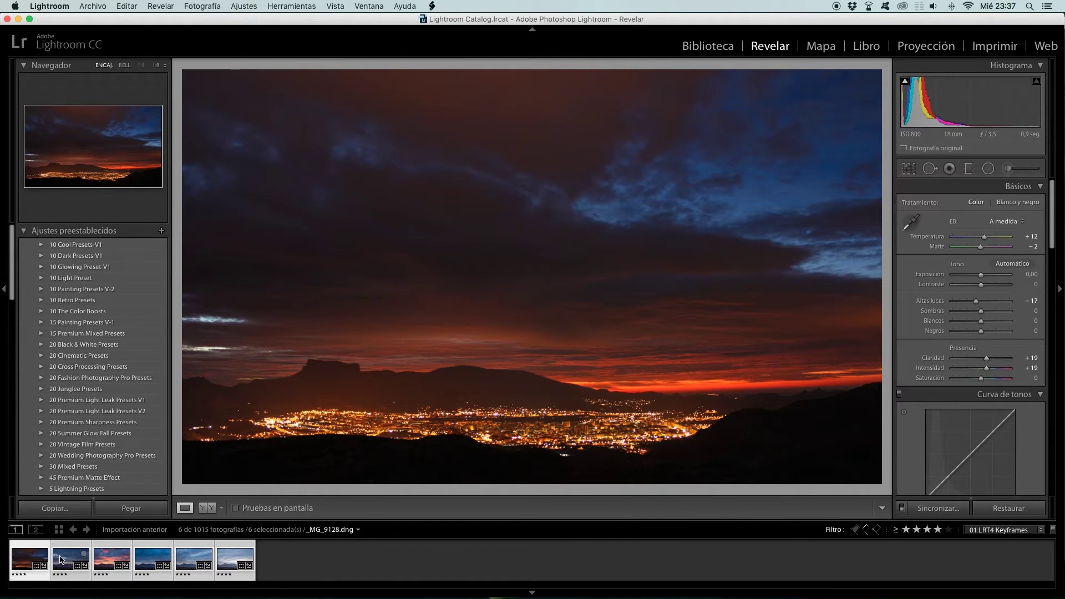
pyautogui.click(61, 558)
pyautogui.click(117, 562)
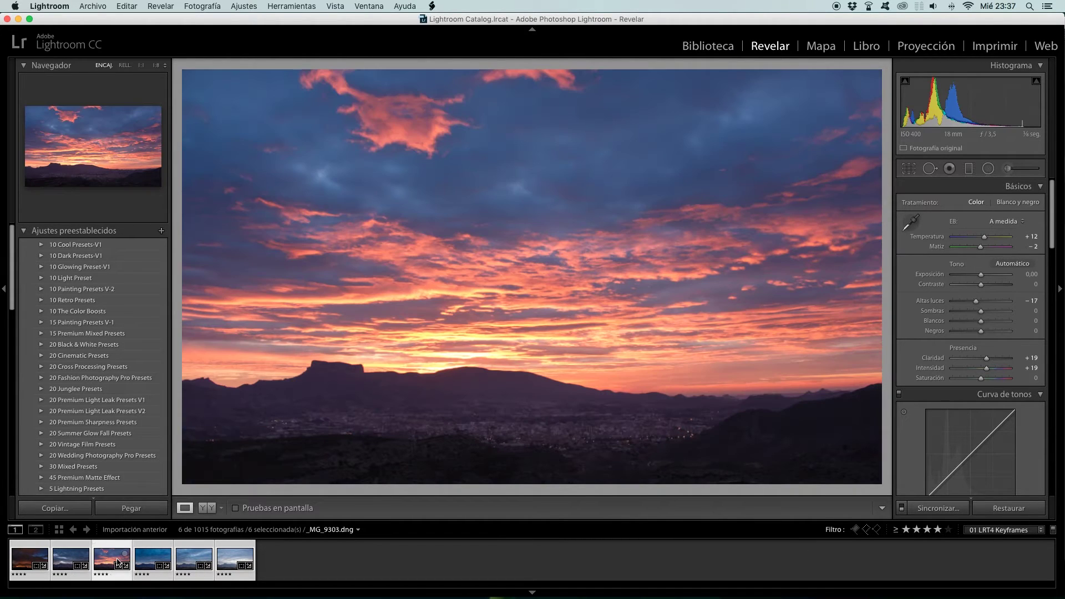
pyautogui.click(148, 559)
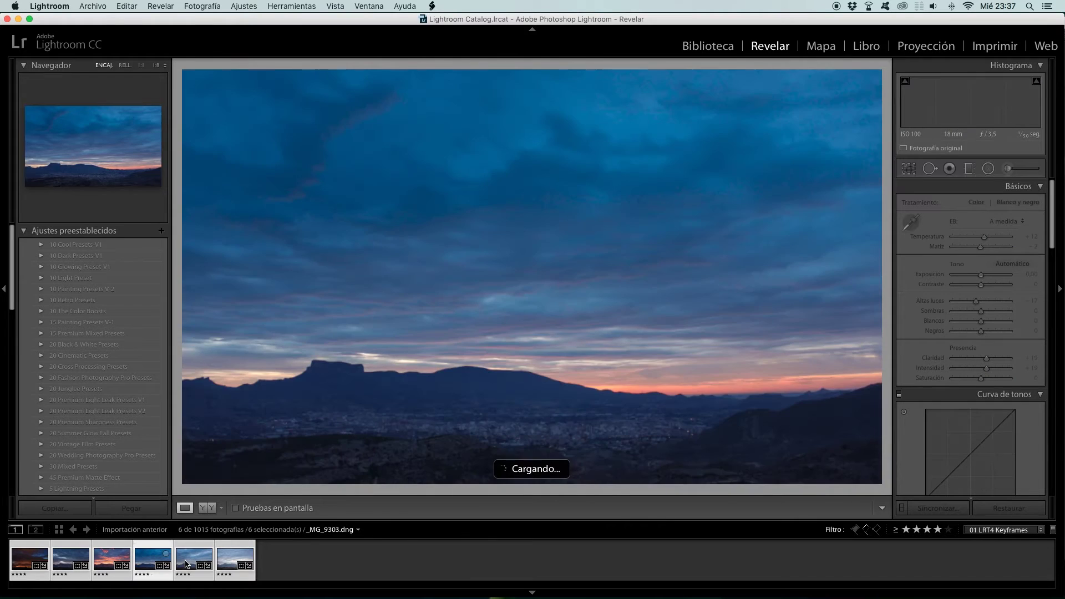
pyautogui.click(186, 564)
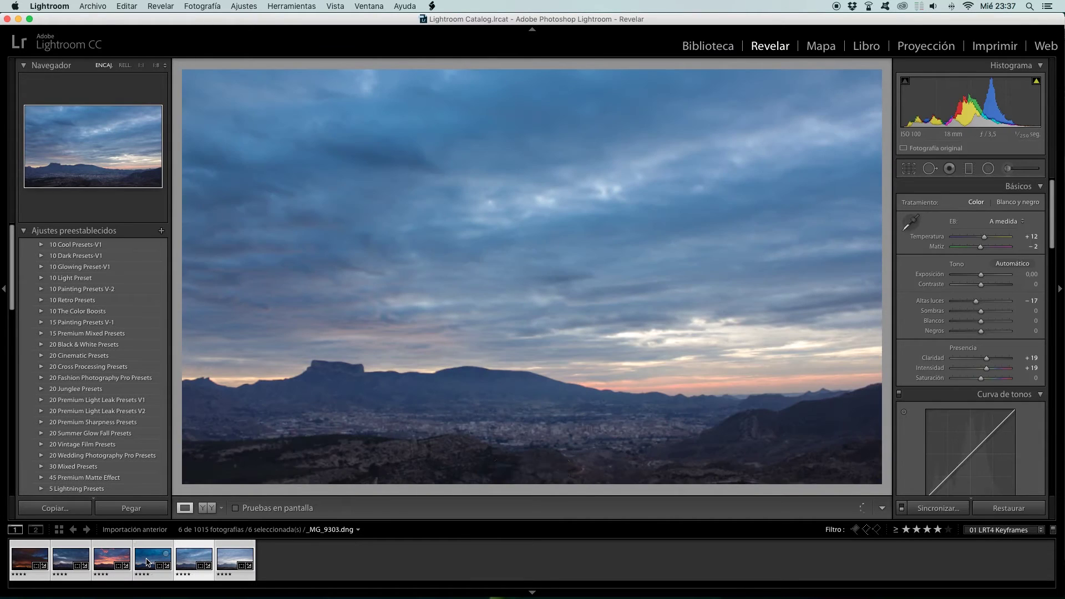
pyautogui.click(148, 562)
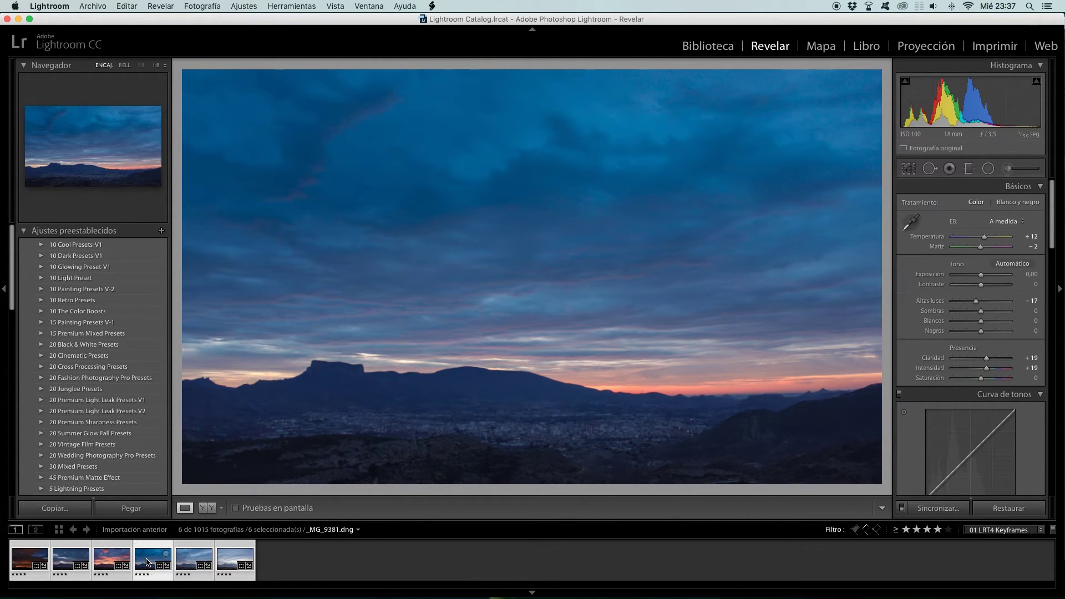
pyautogui.click(66, 559)
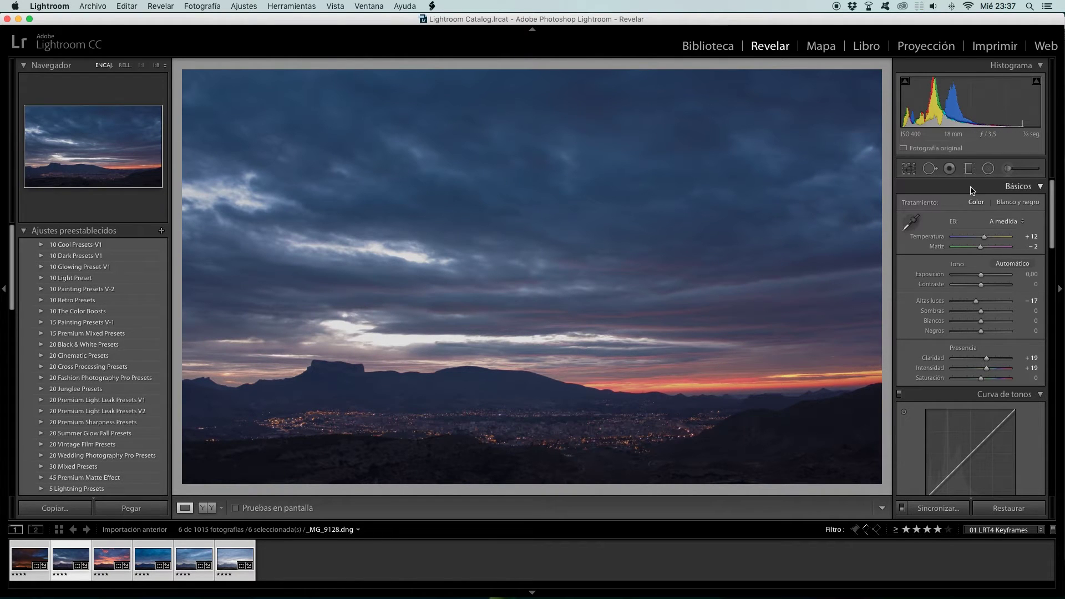
pyautogui.scroll(-2, 1053, 246)
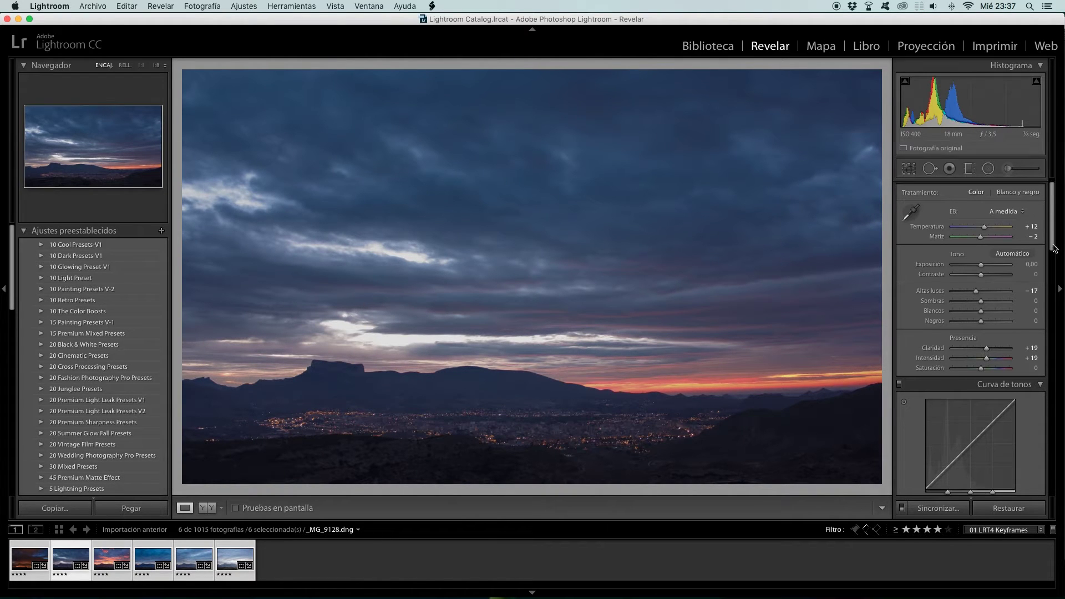
# Step: Raise saturation and highlights on the second keyframe, then boost the sunset keyframe's saturation
pyautogui.moveTo(982, 368); pyautogui.dragTo(985, 367)
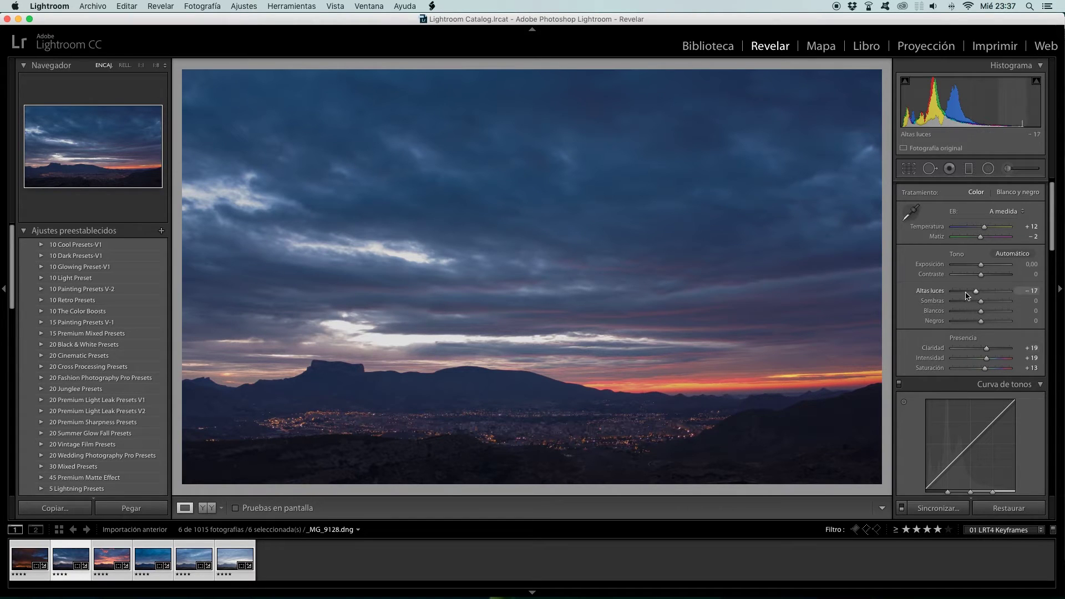
pyautogui.moveTo(977, 294); pyautogui.dragTo(983, 294)
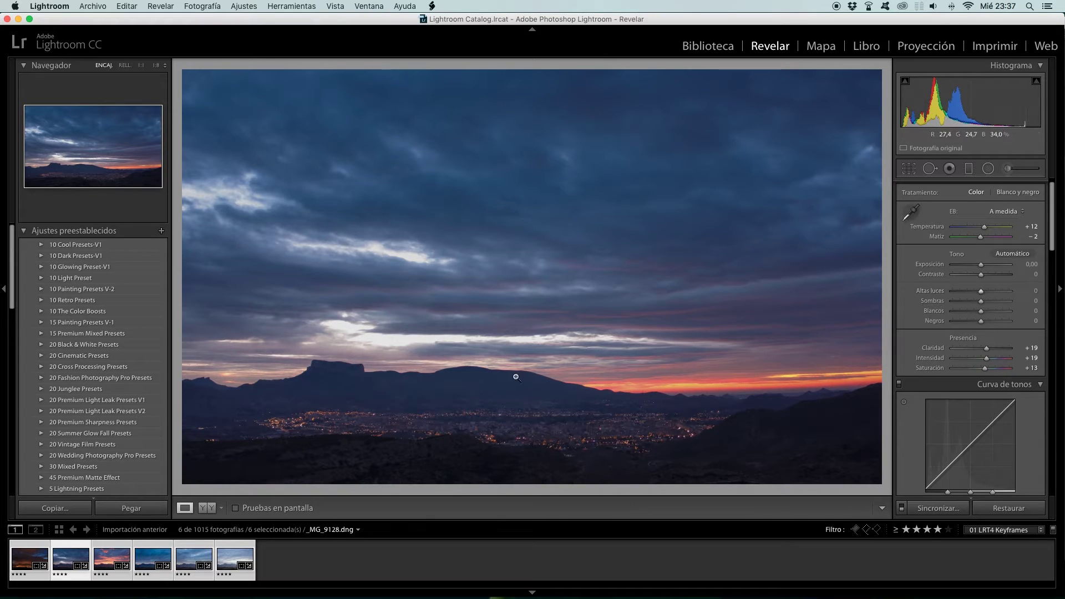
pyautogui.click(102, 562)
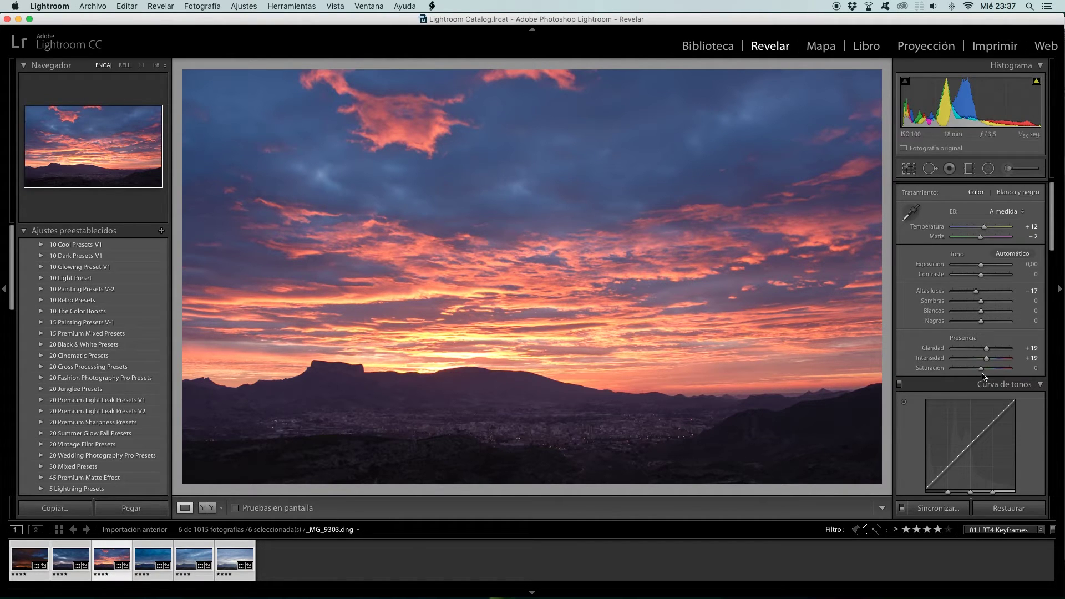
pyautogui.moveTo(981, 368); pyautogui.dragTo(990, 372)
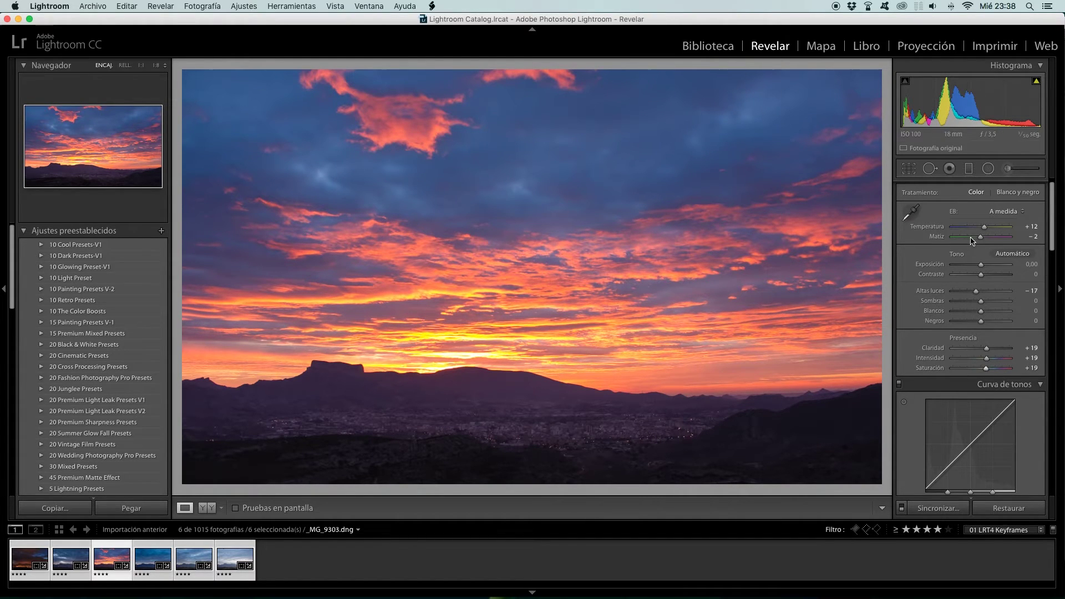
# Step: On the blue dusk keyframe, reset then raise saturation and reset highlights to zero
pyautogui.click(153, 558)
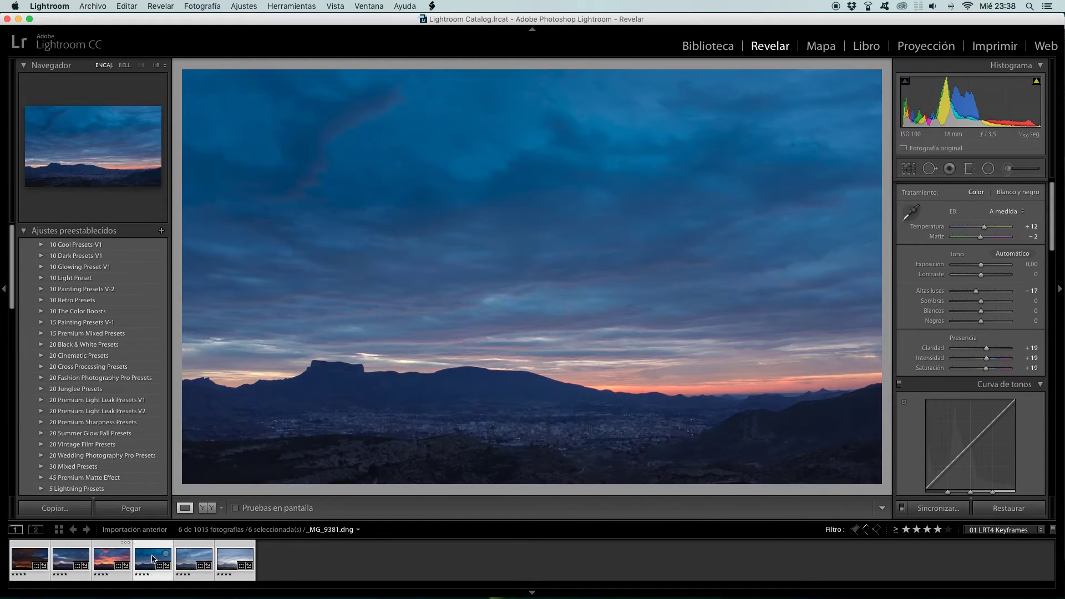
pyautogui.doubleClick(982, 369)
pyautogui.moveTo(981, 369); pyautogui.dragTo(988, 369)
pyautogui.doubleClick(978, 292)
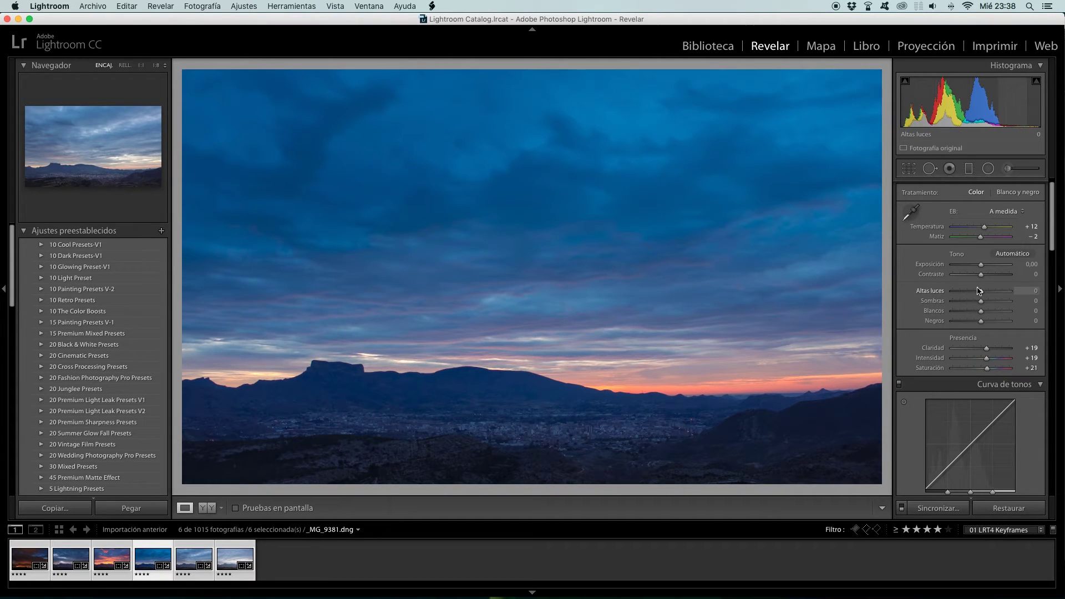
pyautogui.click(112, 562)
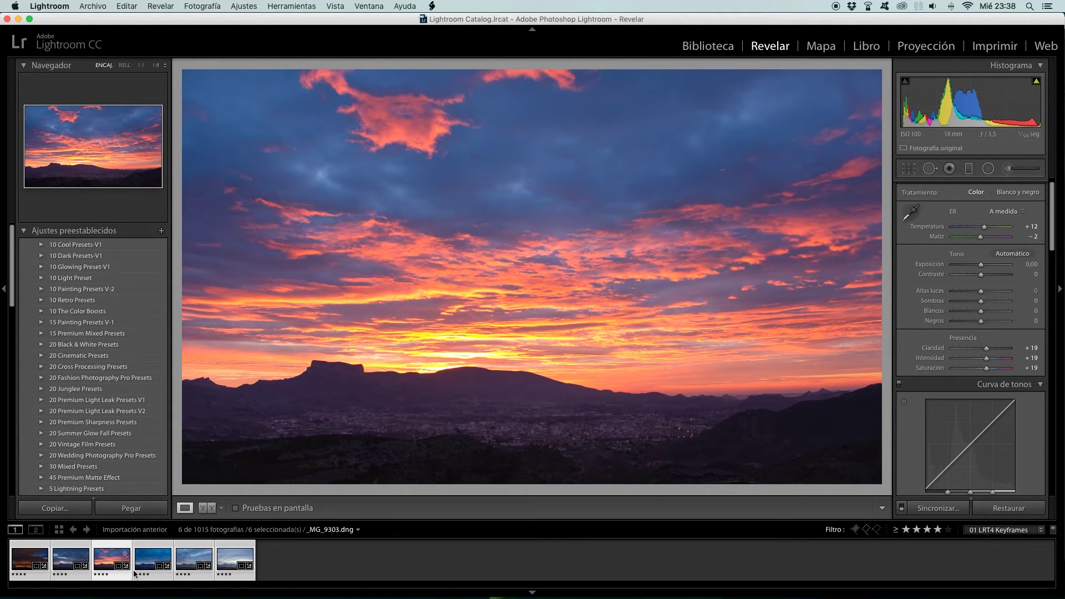
# Step: On the last keyframe, _MG_9889, set highlights to 0 and saturation to +29
pyautogui.click(177, 561)
pyautogui.press('Right')
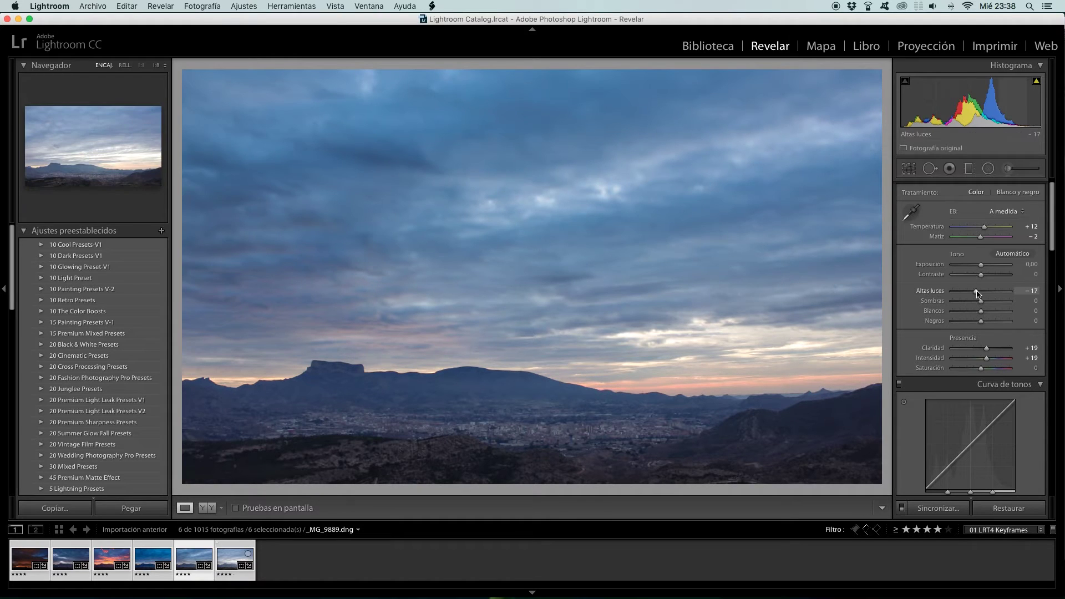
pyautogui.doubleClick(977, 292)
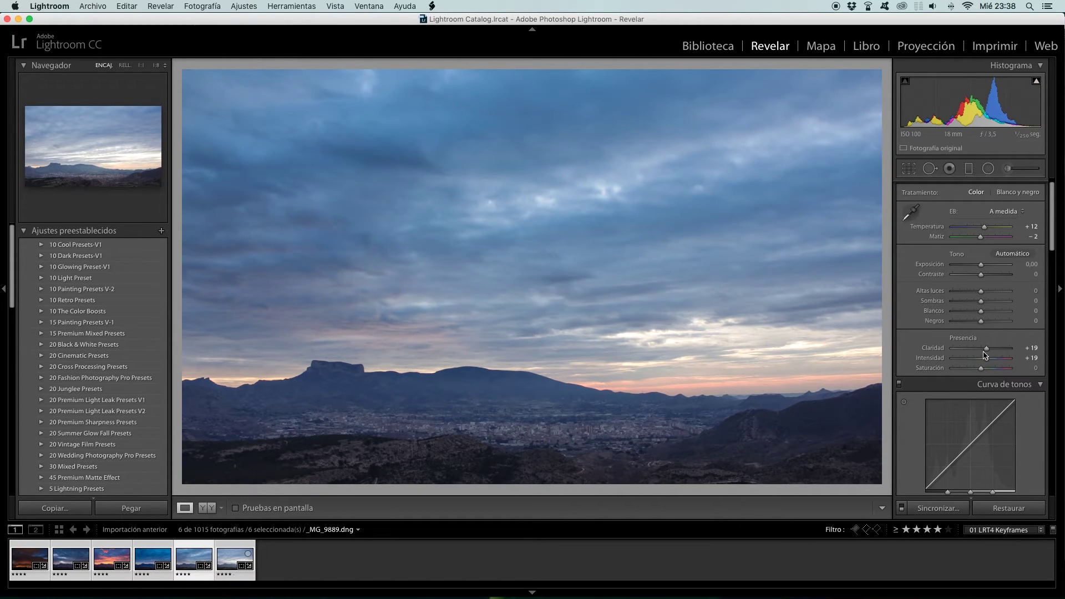
pyautogui.moveTo(984, 369); pyautogui.dragTo(992, 369)
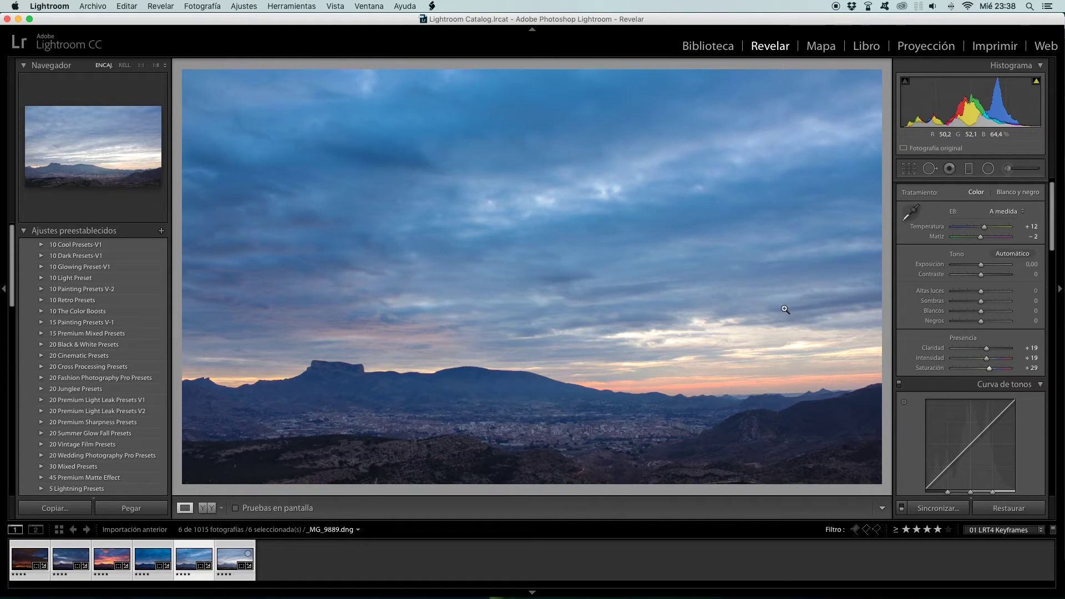
pyautogui.click(968, 168)
# Step: Soften the last keyframe's sky graduated filter to exposure −0.25 and temperature −8
pyautogui.click(527, 259)
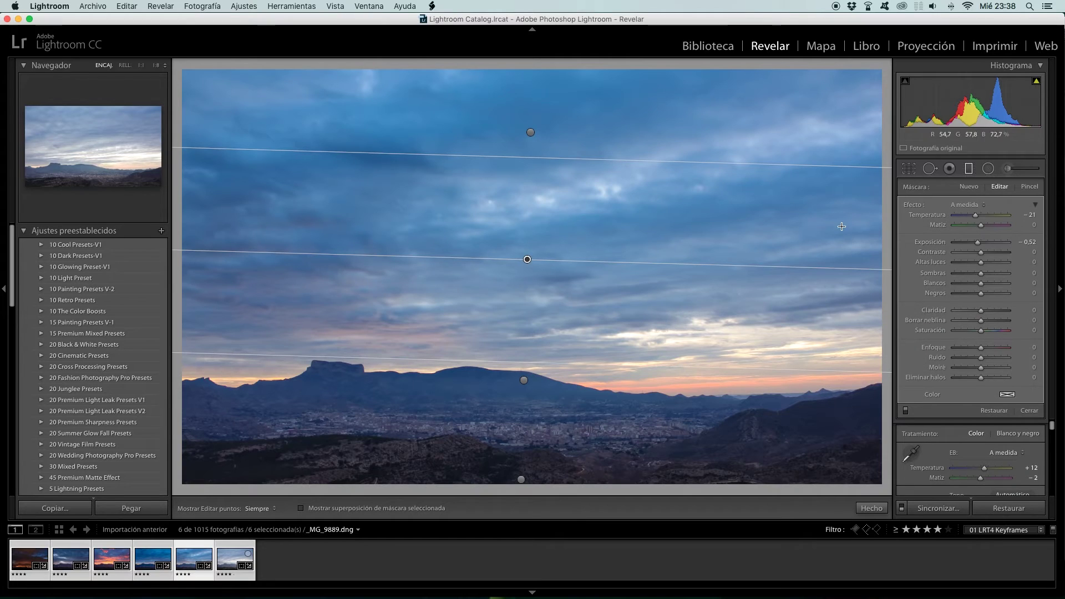
pyautogui.moveTo(977, 242); pyautogui.dragTo(979, 243)
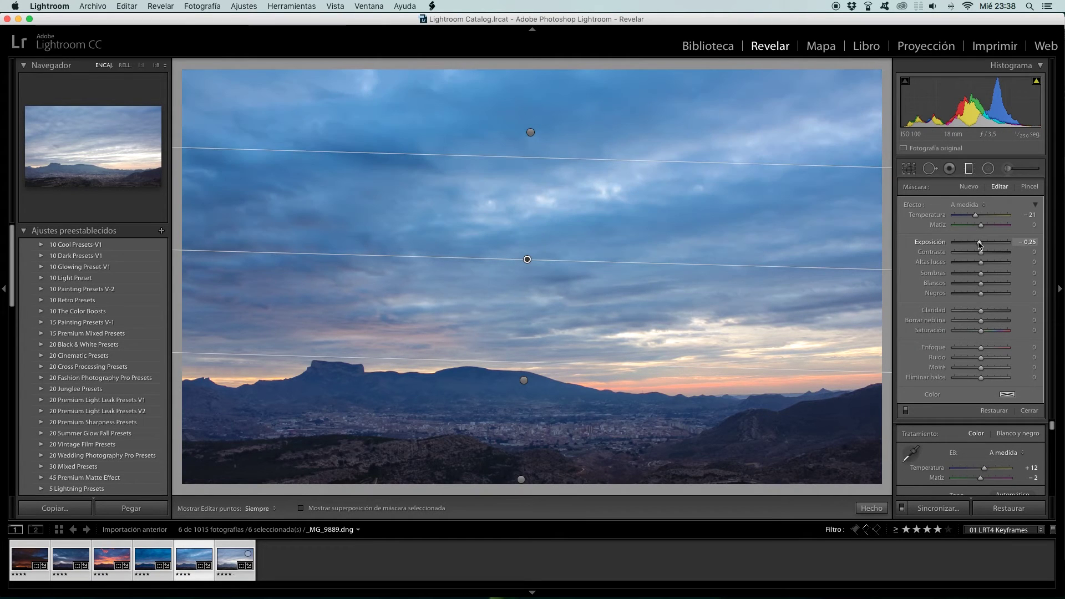
pyautogui.moveTo(976, 216); pyautogui.dragTo(978, 218)
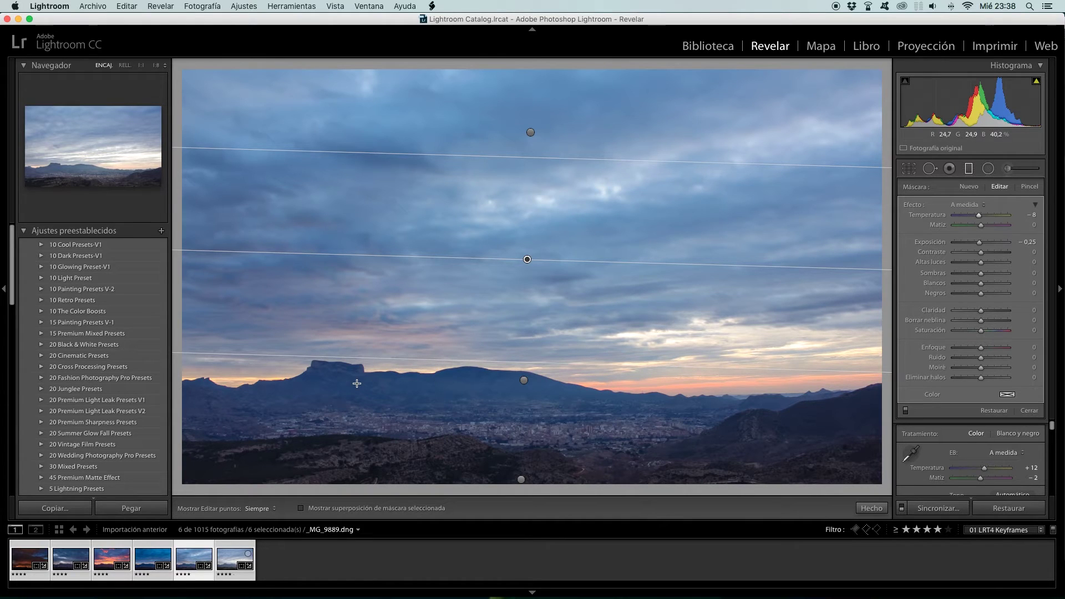
pyautogui.click(870, 508)
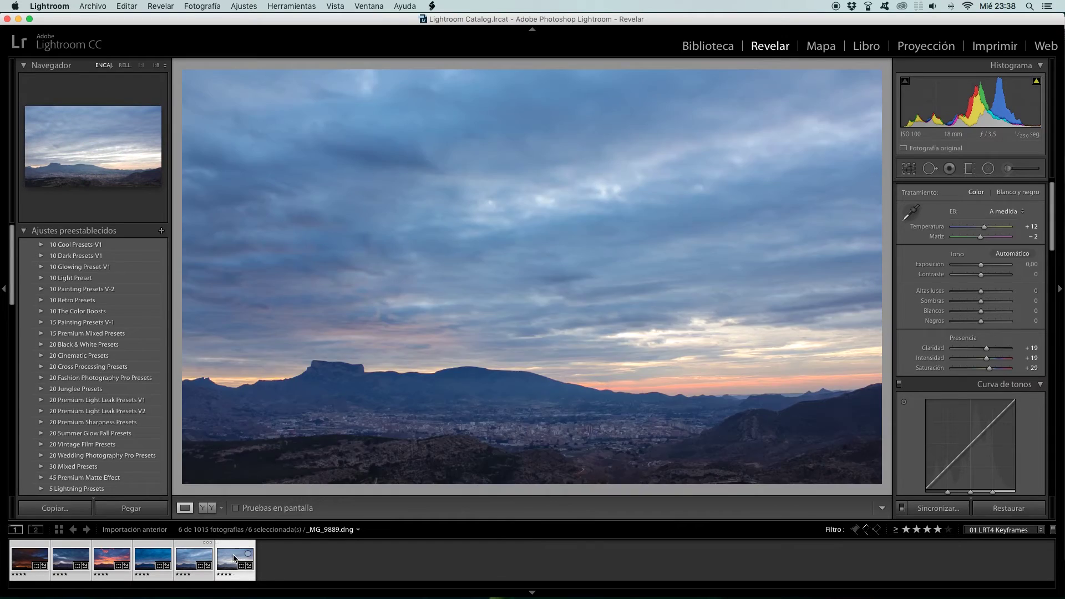
# Step: Give the sixth keyframe +19 saturation and ease its sky filter to exposure 0.00, temperature −5
pyautogui.click(234, 558)
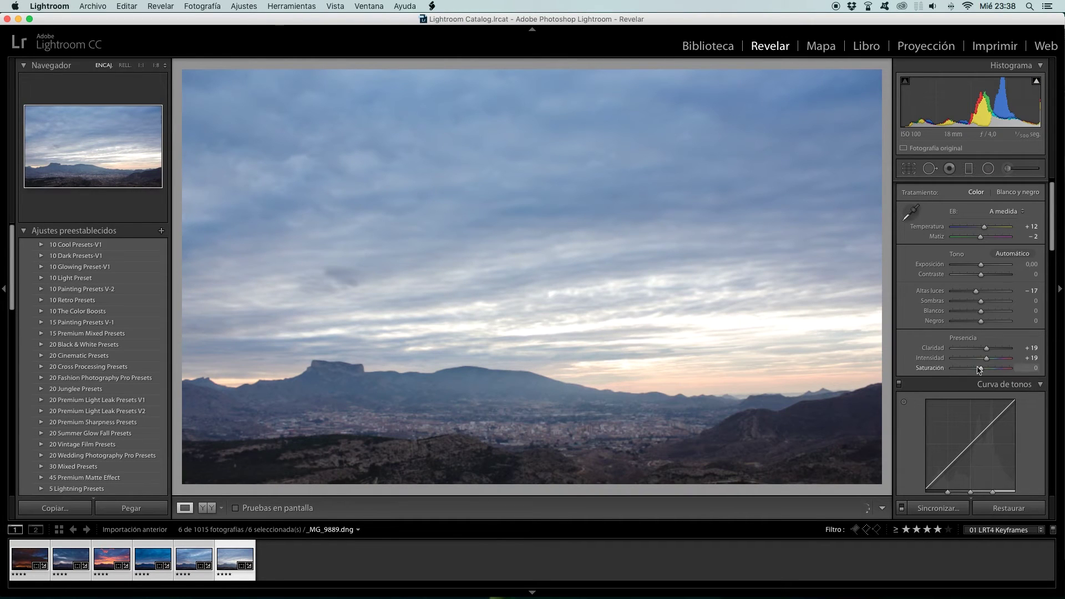
pyautogui.moveTo(981, 369); pyautogui.dragTo(986, 369)
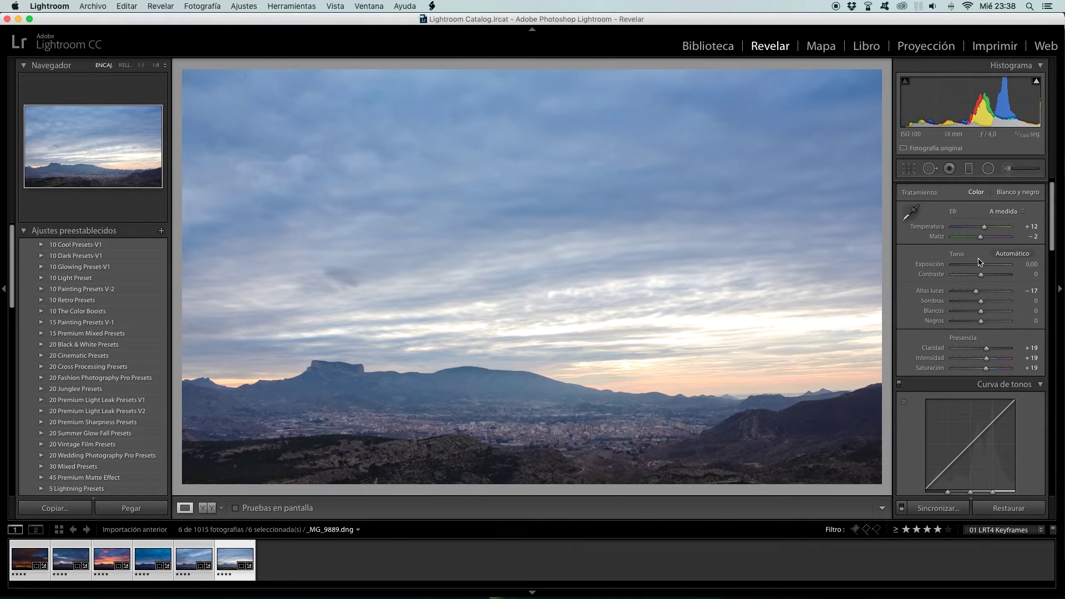
pyautogui.click(969, 168)
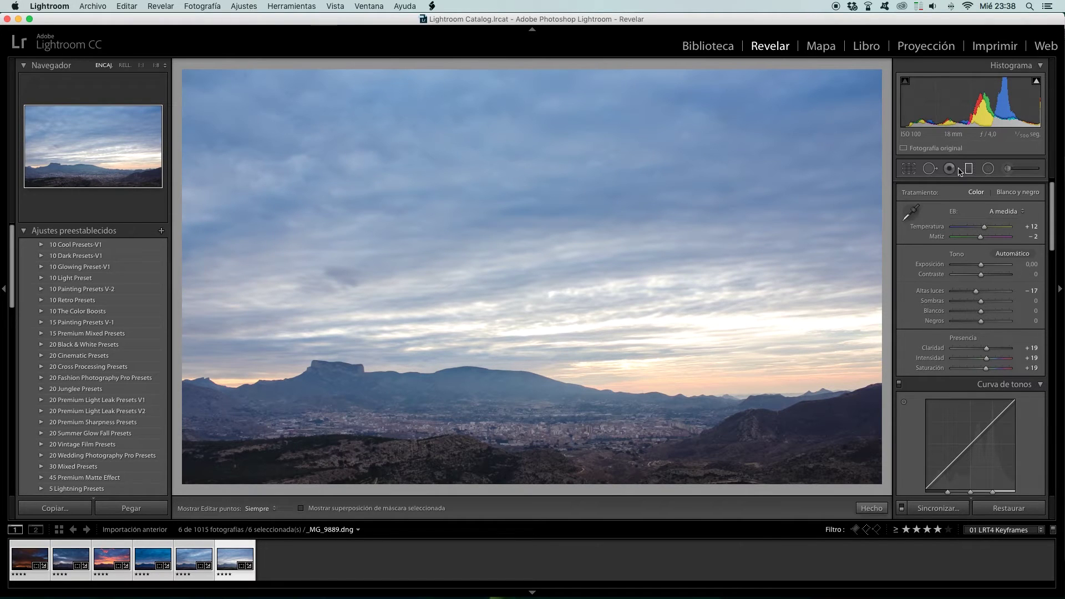
pyautogui.click(527, 259)
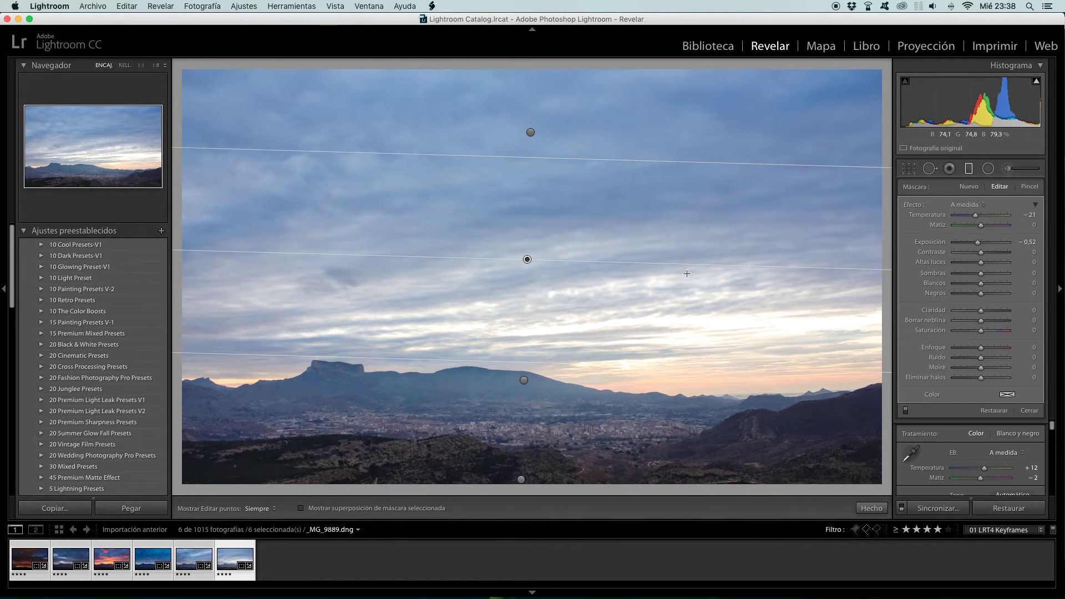
pyautogui.doubleClick(979, 244)
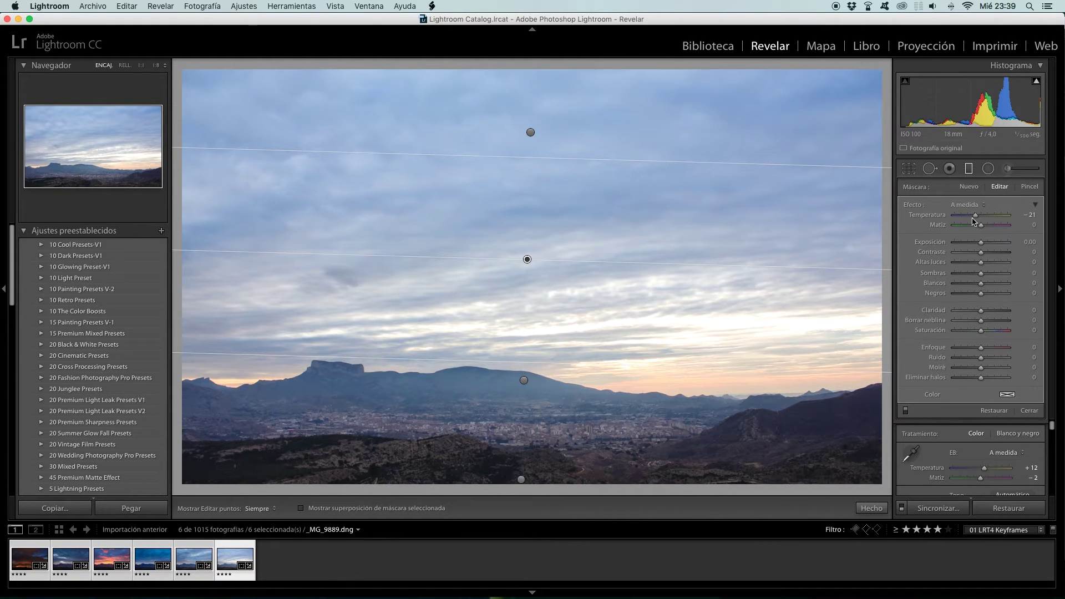
pyautogui.moveTo(982, 216); pyautogui.dragTo(979, 218)
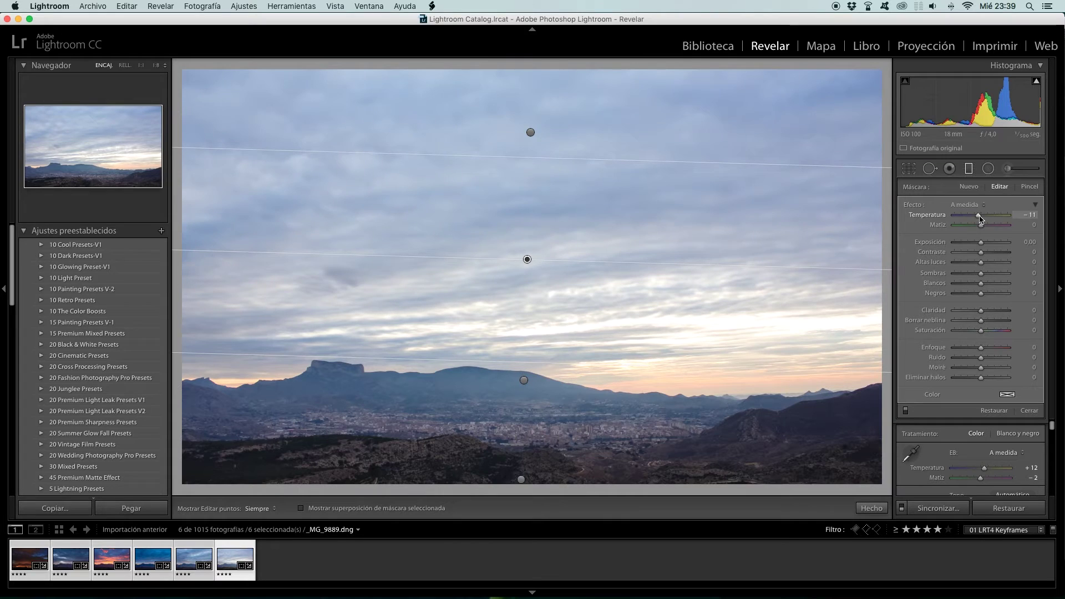
pyautogui.click(881, 509)
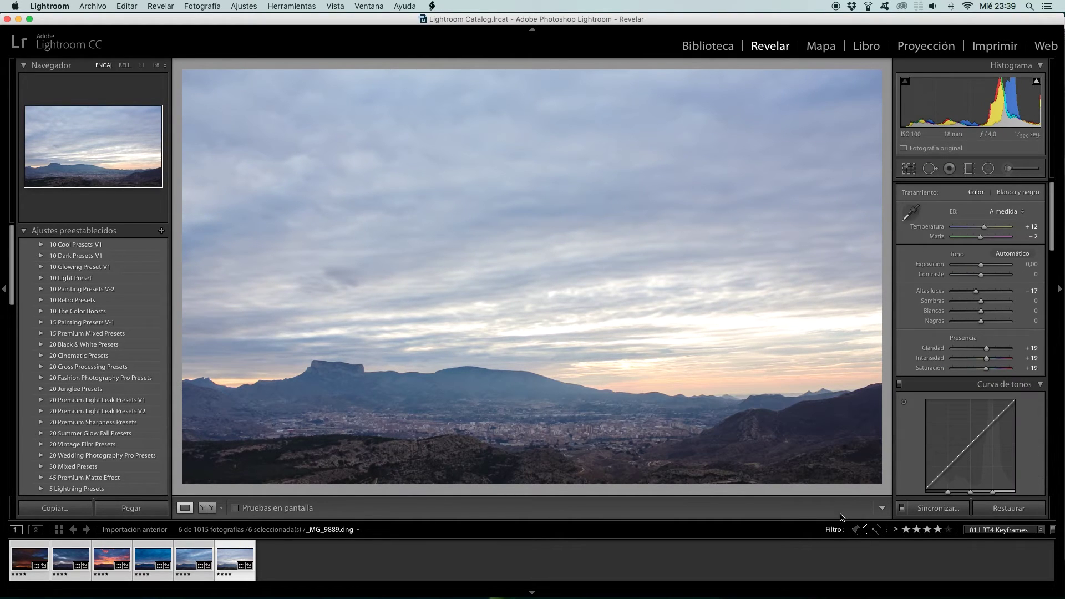
# Step: Select all six keyframes in the Library grid and save their metadata to the files
pyautogui.click(289, 563)
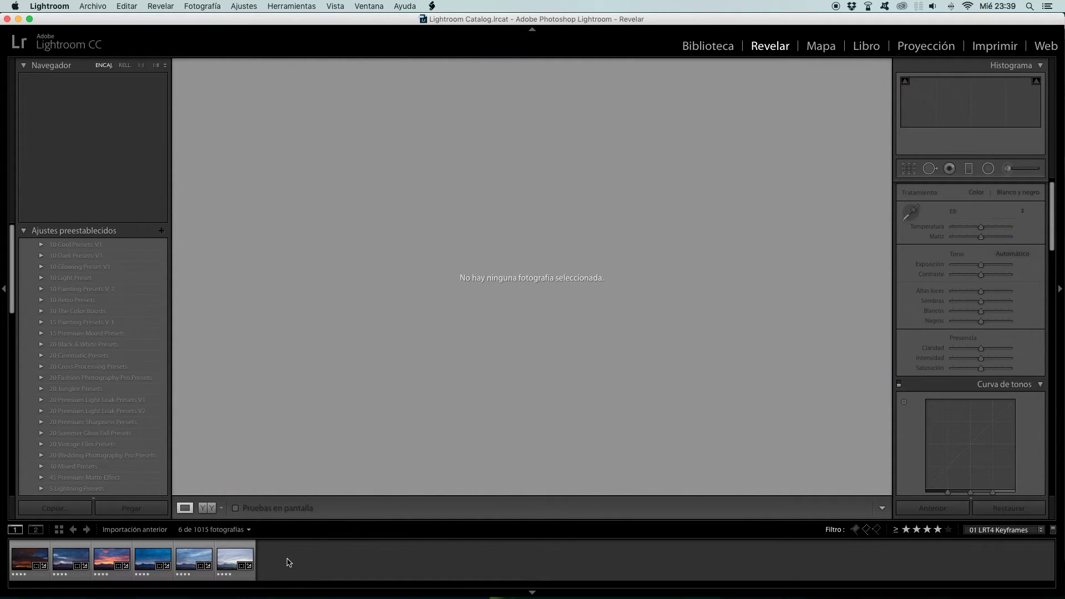
pyautogui.press('super+a')
pyautogui.press('g')
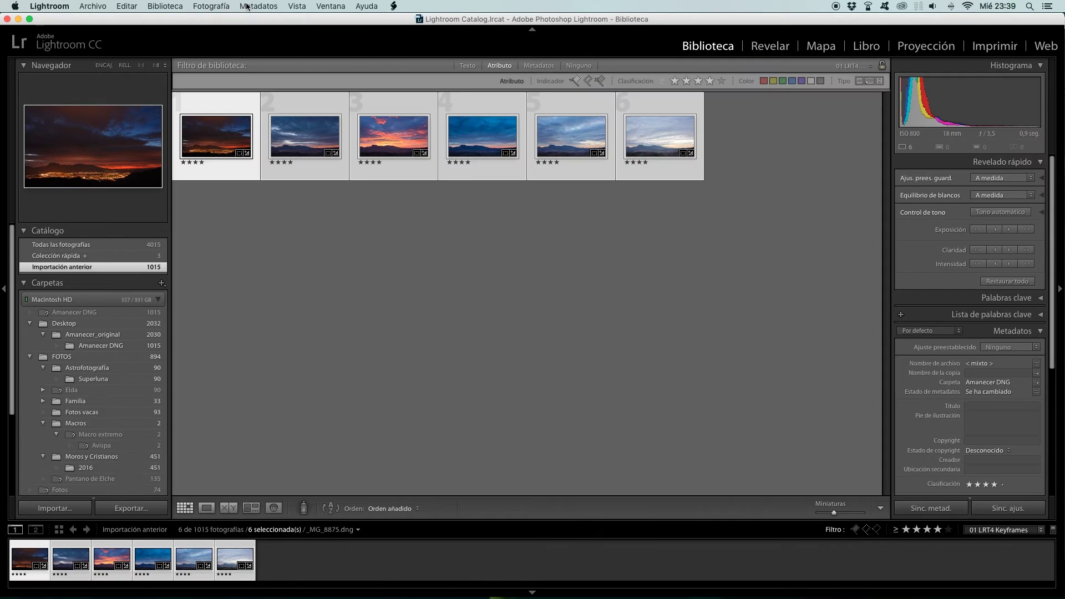
pyautogui.click(268, 7)
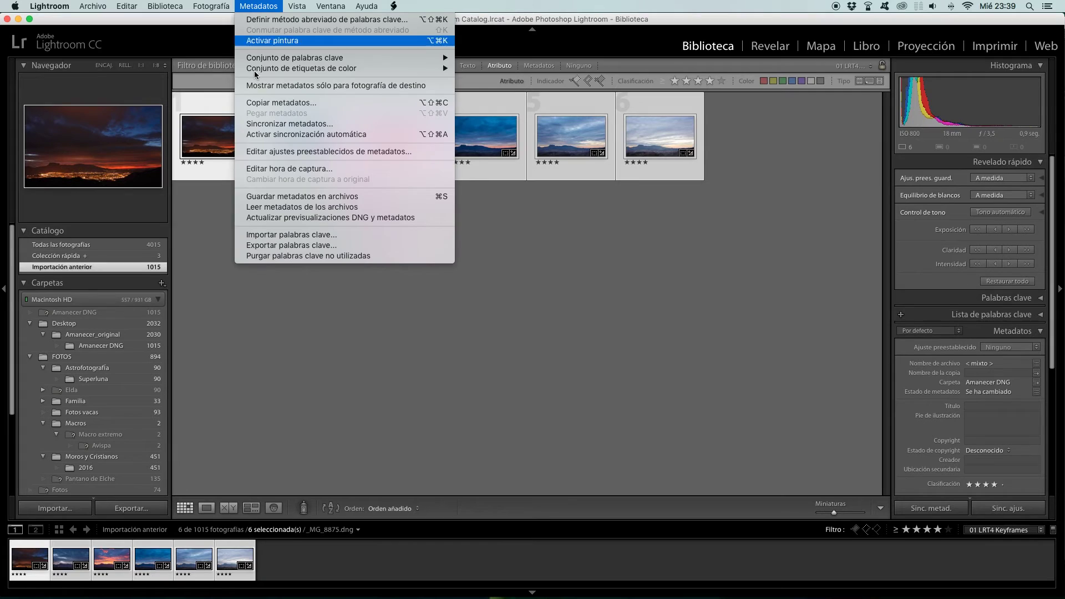
pyautogui.click(258, 197)
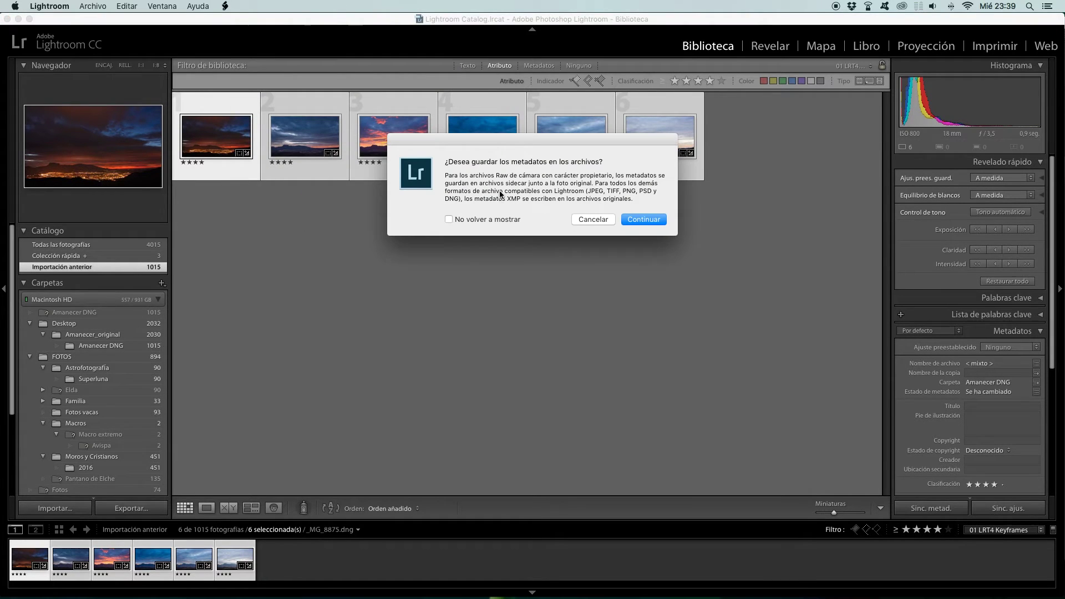
pyautogui.click(639, 220)
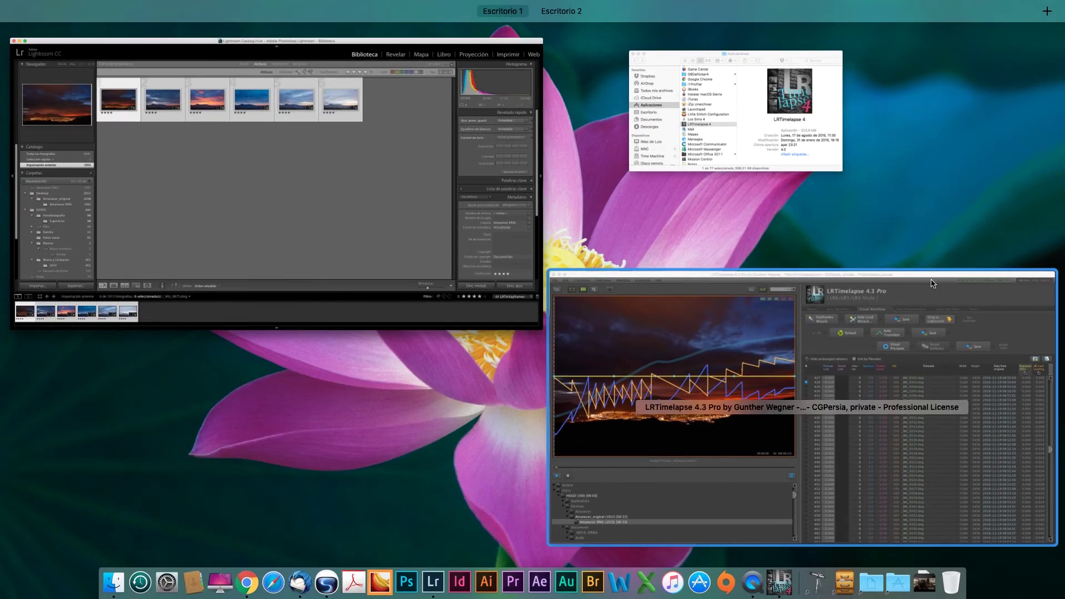
# Step: Bring the LRTimelapse window fully onto screen and reload the Amanecer sequence's metadata
pyautogui.click(931, 283)
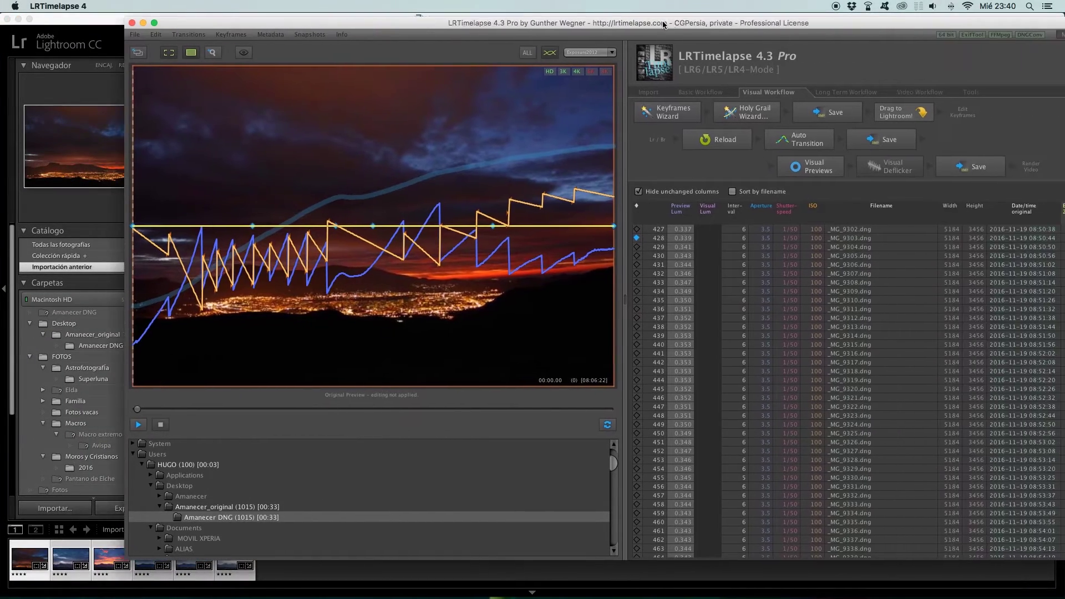
pyautogui.moveTo(795, 27); pyautogui.dragTo(580, 23)
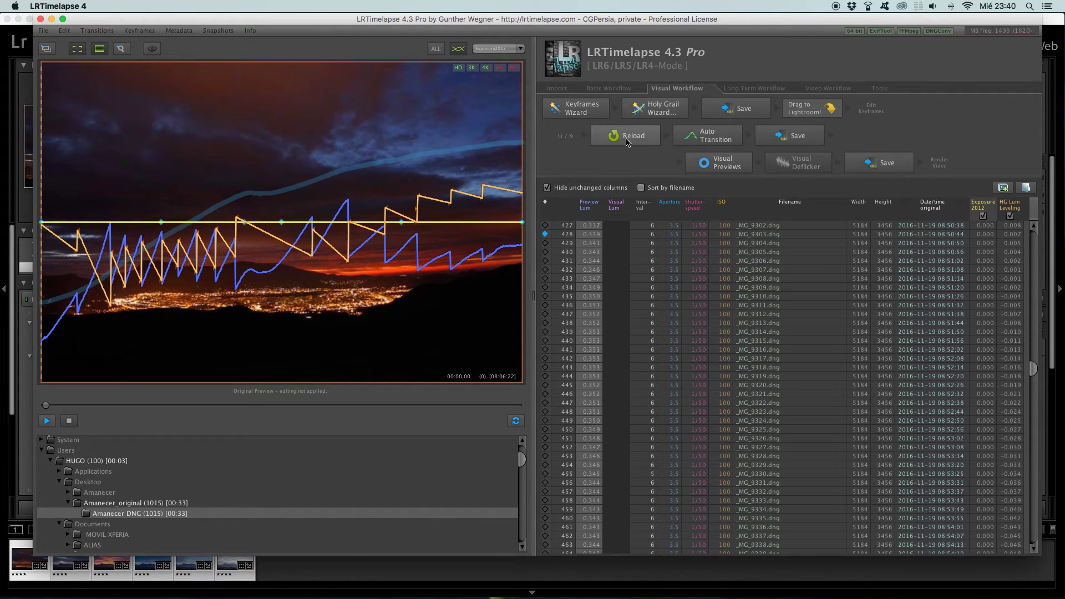
pyautogui.click(630, 142)
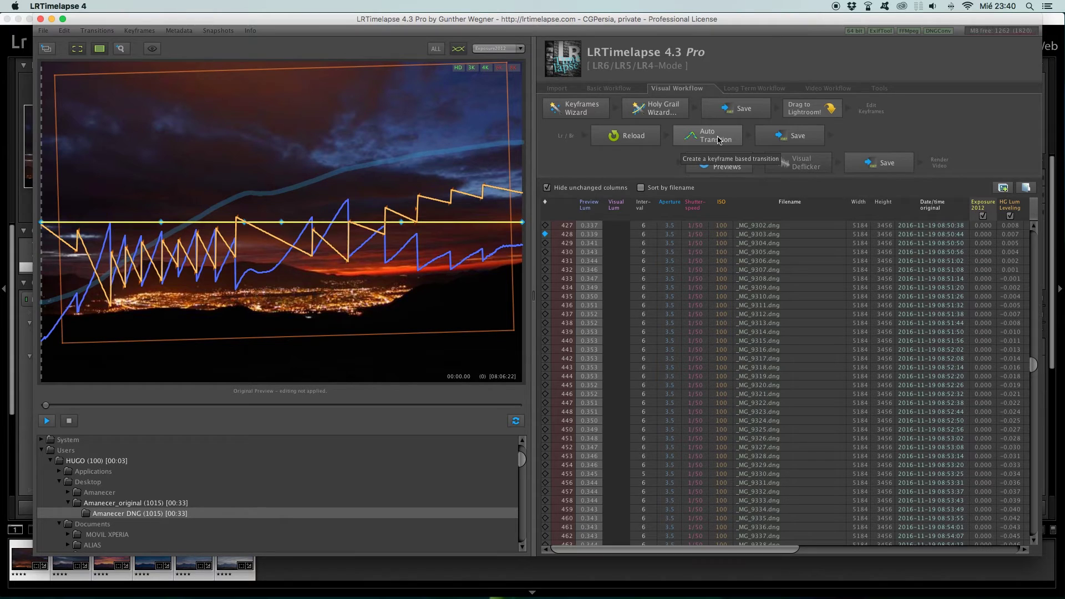
# Step: Run Auto Transition across the Amanecer sequence and save the result to the metadata
pyautogui.click(708, 137)
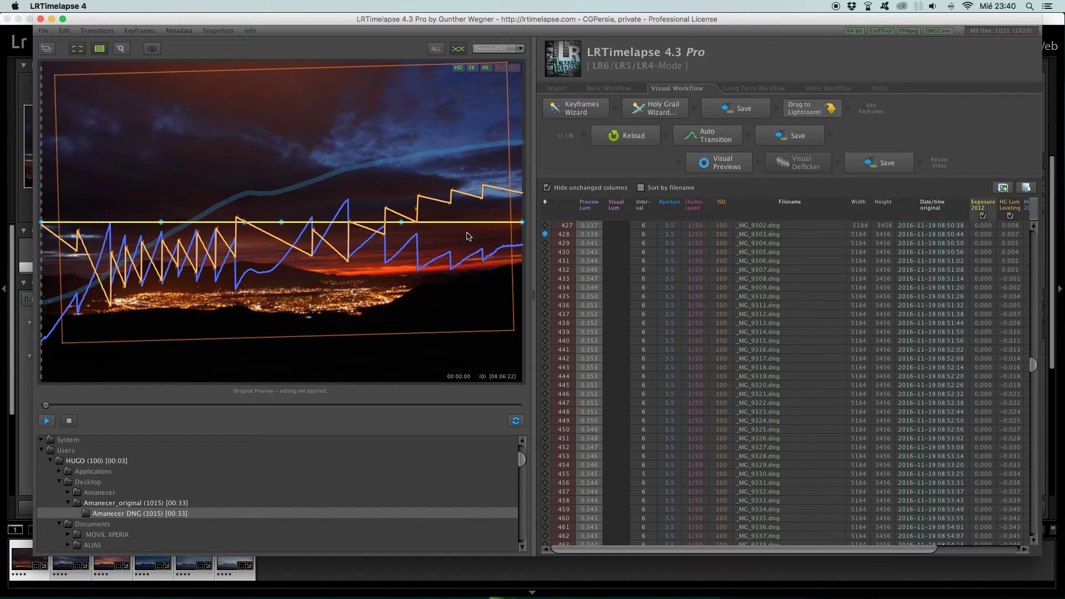
pyautogui.click(794, 142)
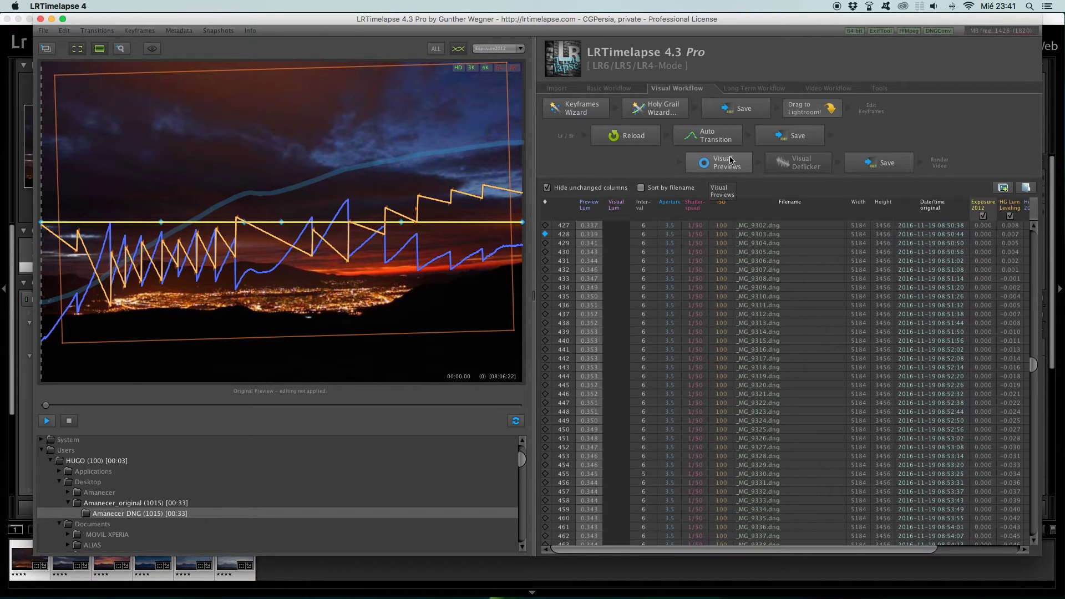
# Step: Generate visual previews of the Amanecer sequence to show its luminance curve
pyautogui.click(729, 163)
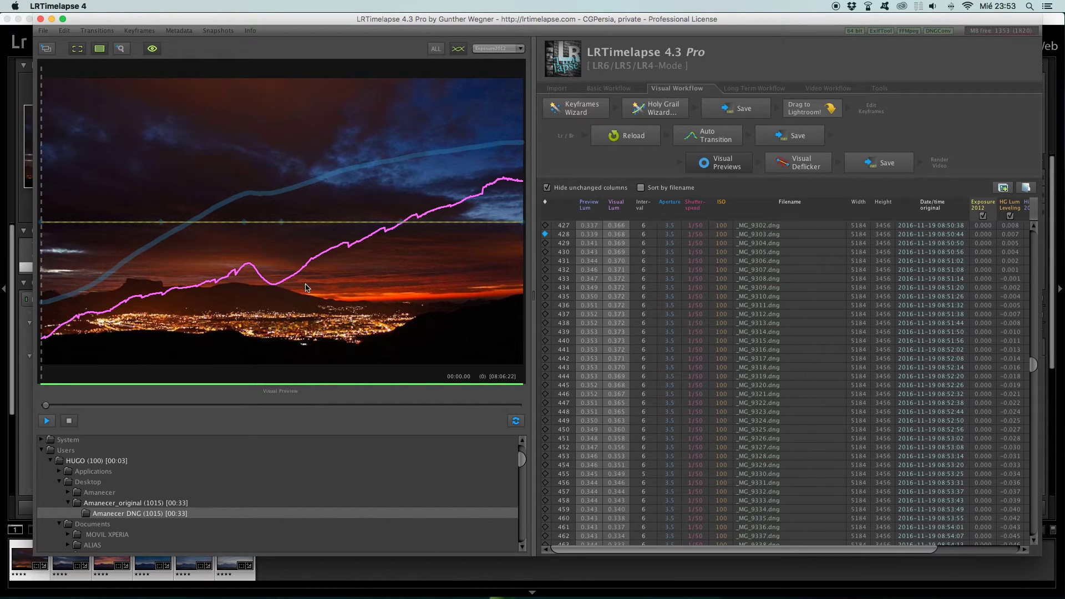
pyautogui.click(46, 421)
# Step: Draw the deflicker reference rectangle across the horizon band with the city lights
pyautogui.moveTo(43, 225)
pyautogui.mouseDown()
pyautogui.moveTo(553, 336)
pyautogui.moveTo(543, 337)
pyautogui.mouseUp()
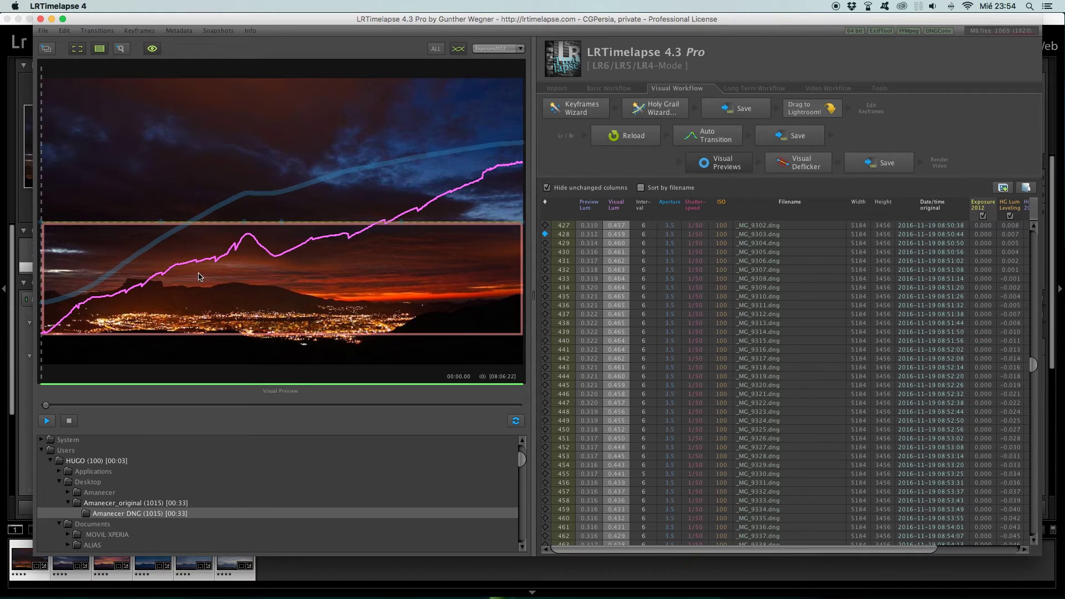
# Step: Tune Visual Deflicker smoothing, trying 0 and maximum before settling around 15
pyautogui.click(802, 164)
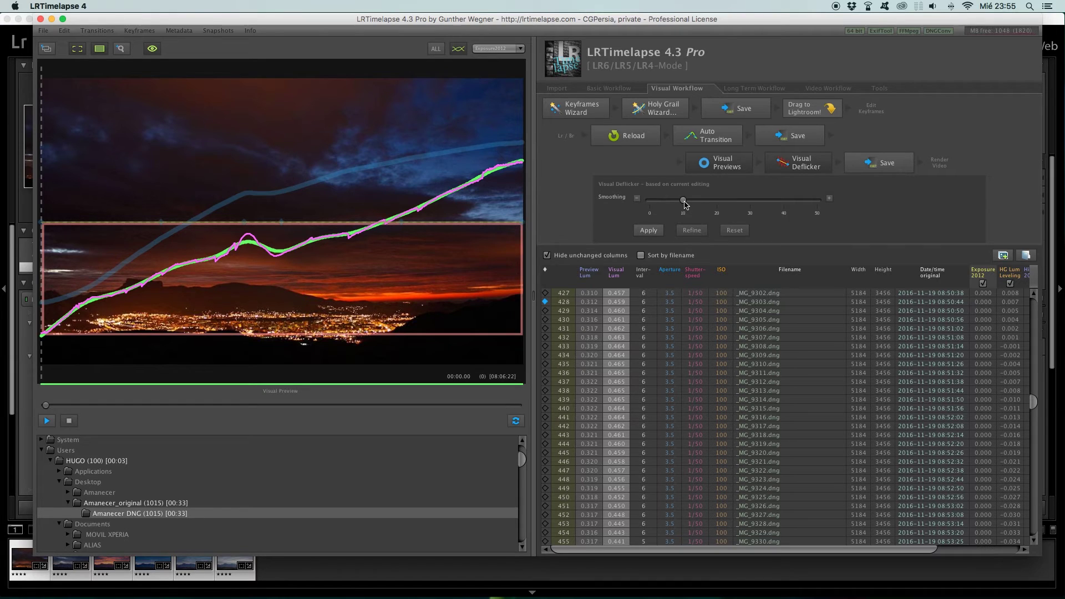
pyautogui.moveTo(683, 203); pyautogui.dragTo(637, 206)
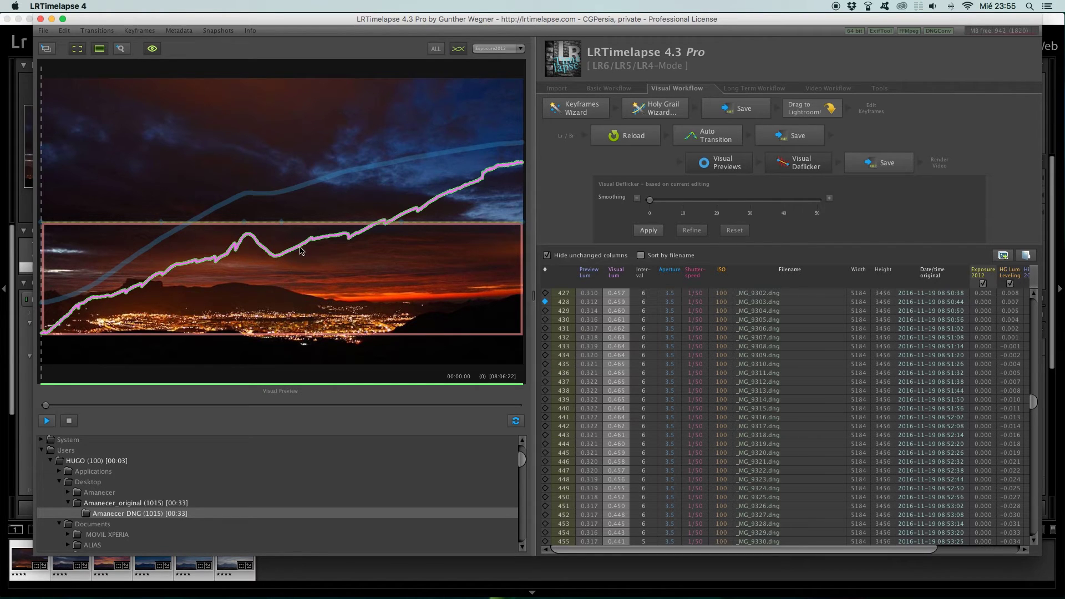
pyautogui.moveTo(650, 200); pyautogui.dragTo(822, 198)
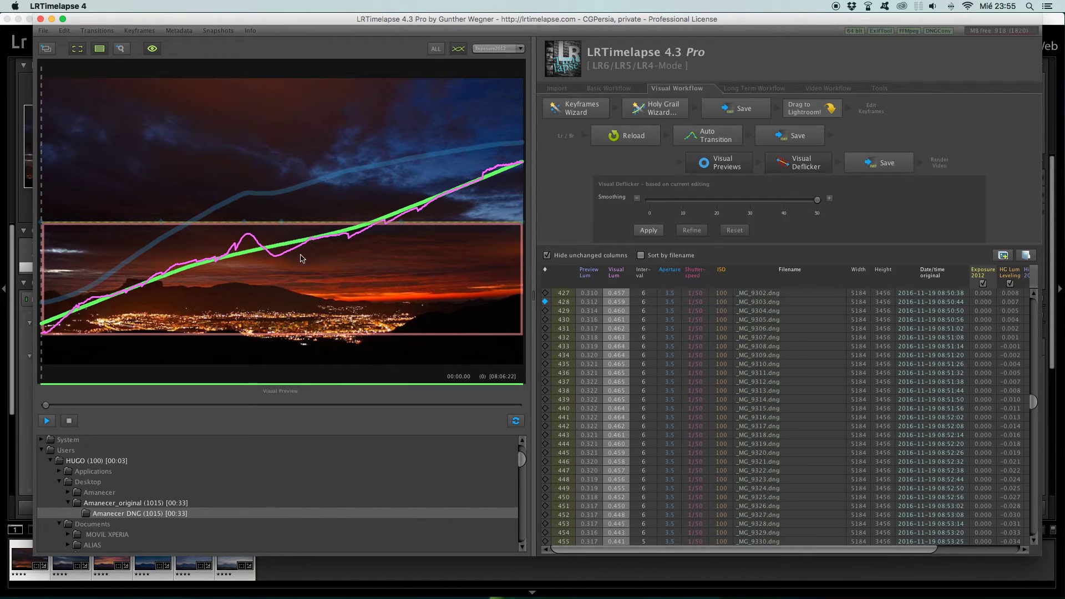
pyautogui.moveTo(816, 200); pyautogui.dragTo(687, 212)
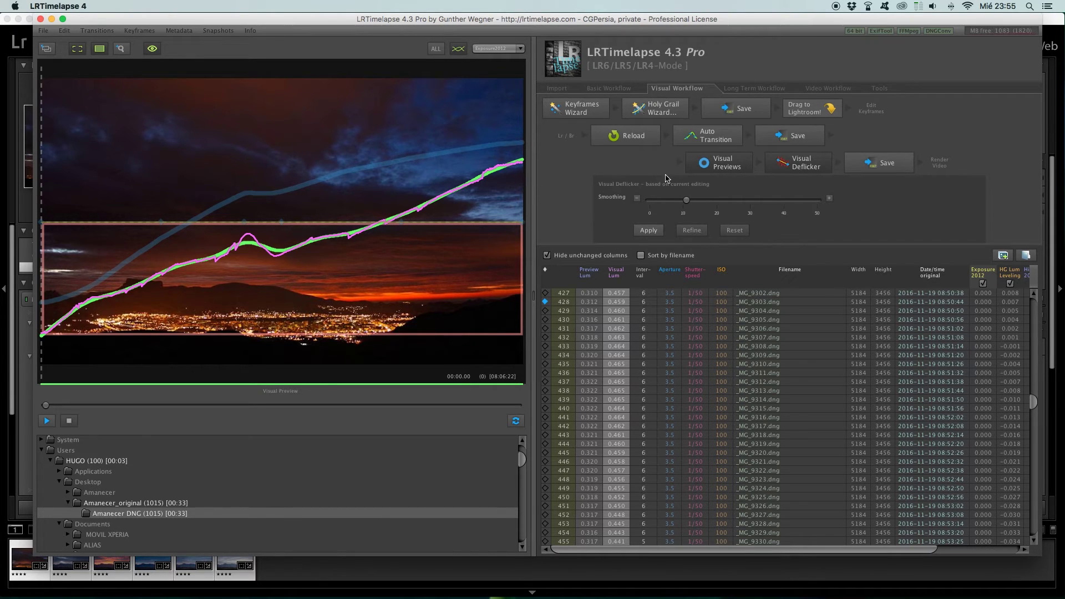
pyautogui.moveTo(687, 203); pyautogui.dragTo(697, 203)
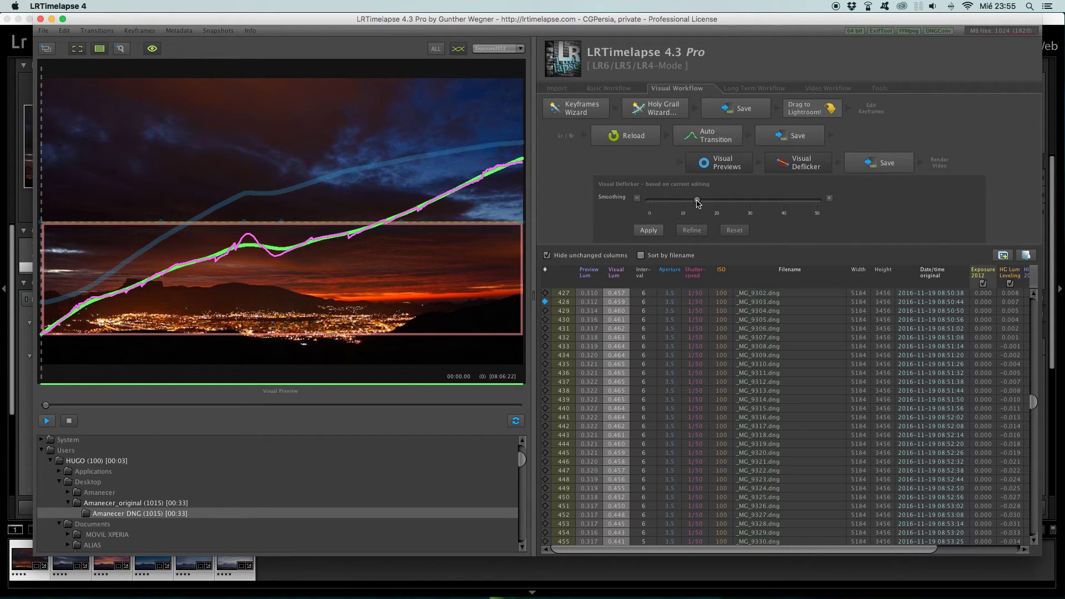
pyautogui.moveTo(699, 203); pyautogui.dragTo(702, 205)
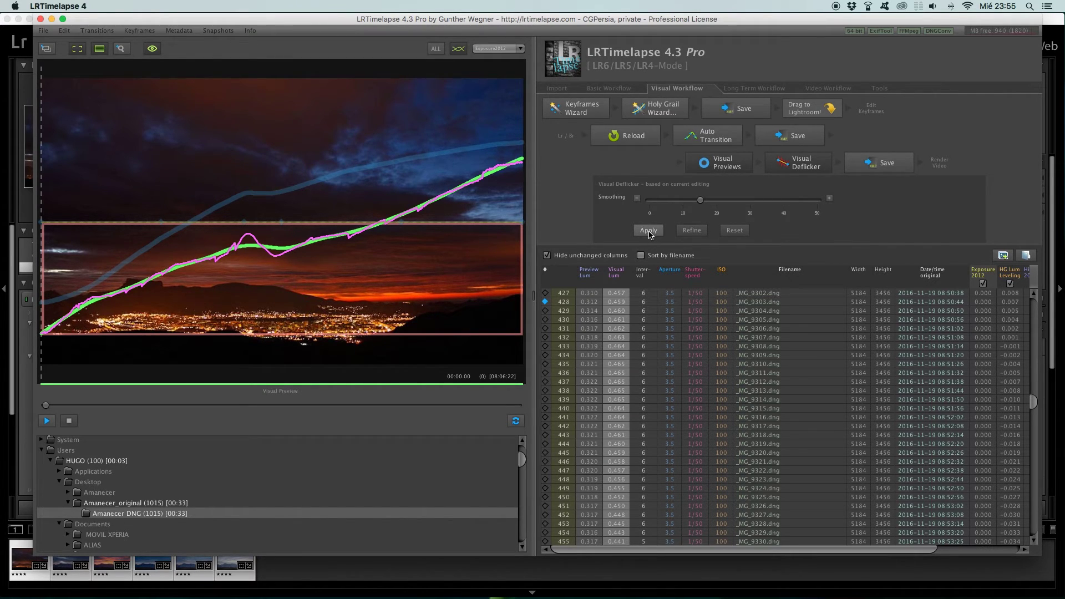
pyautogui.click(648, 230)
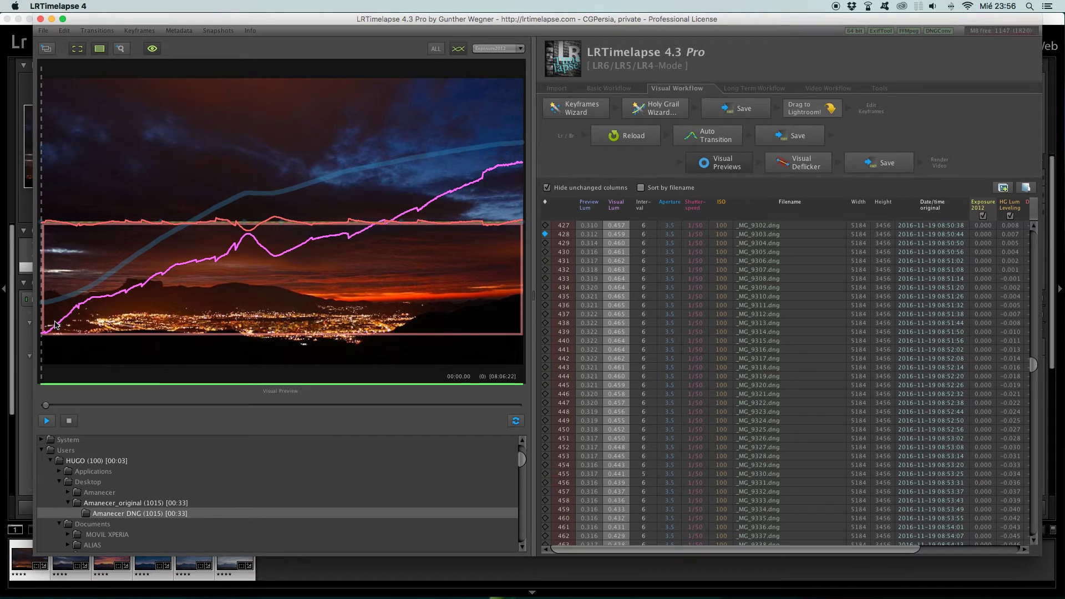
pyautogui.click(888, 164)
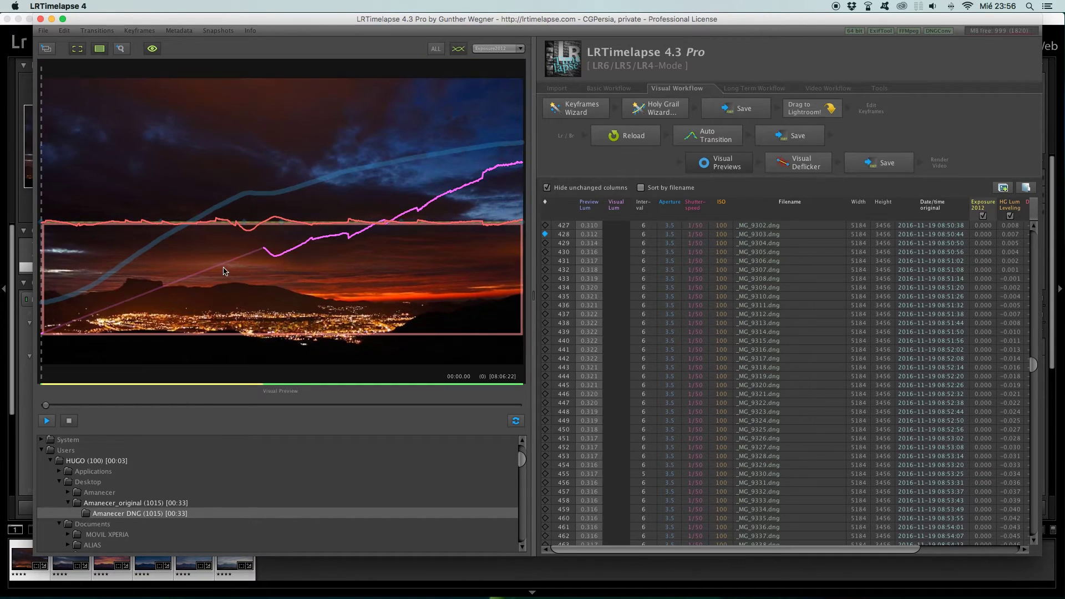
pyautogui.click(810, 173)
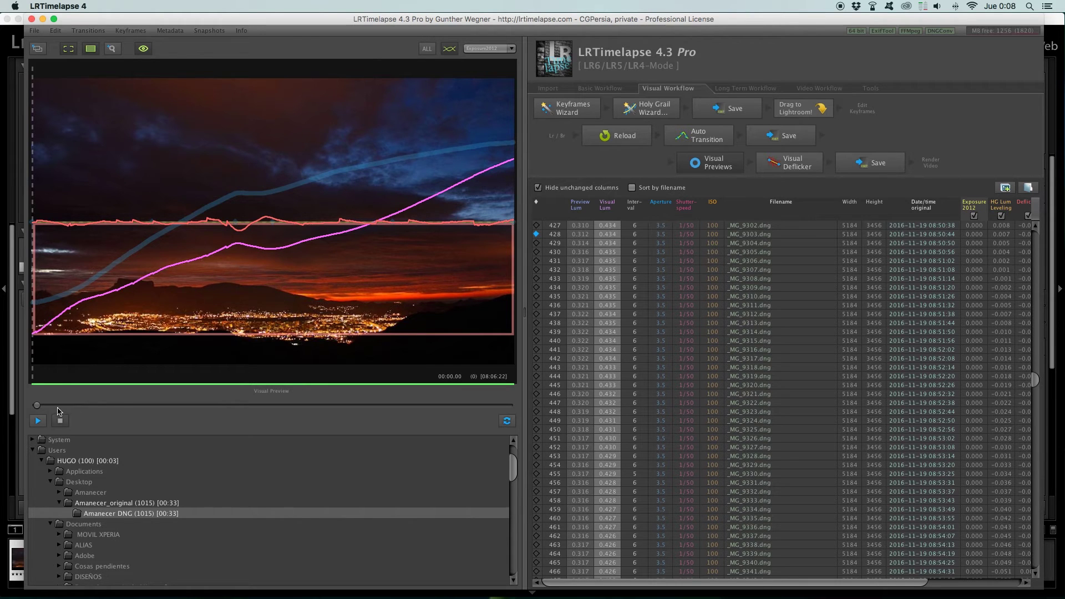
pyautogui.click(38, 420)
pyautogui.moveTo(37, 405); pyautogui.dragTo(99, 405)
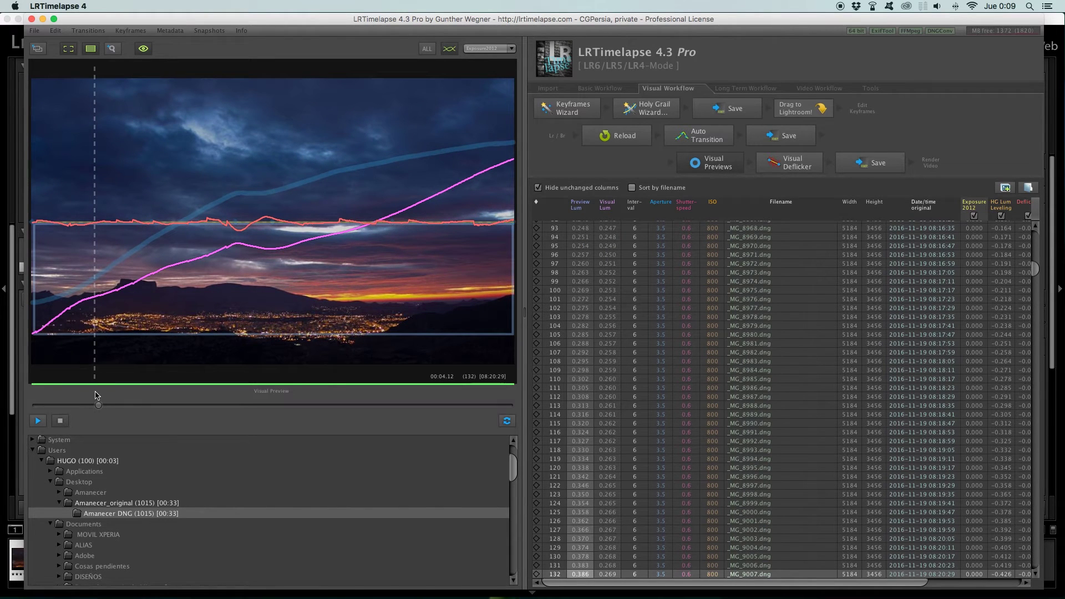
# Step: Scrub the preview to about frame 288 and reopen the visual deflicker settings
pyautogui.moveTo(98, 406); pyautogui.dragTo(139, 405)
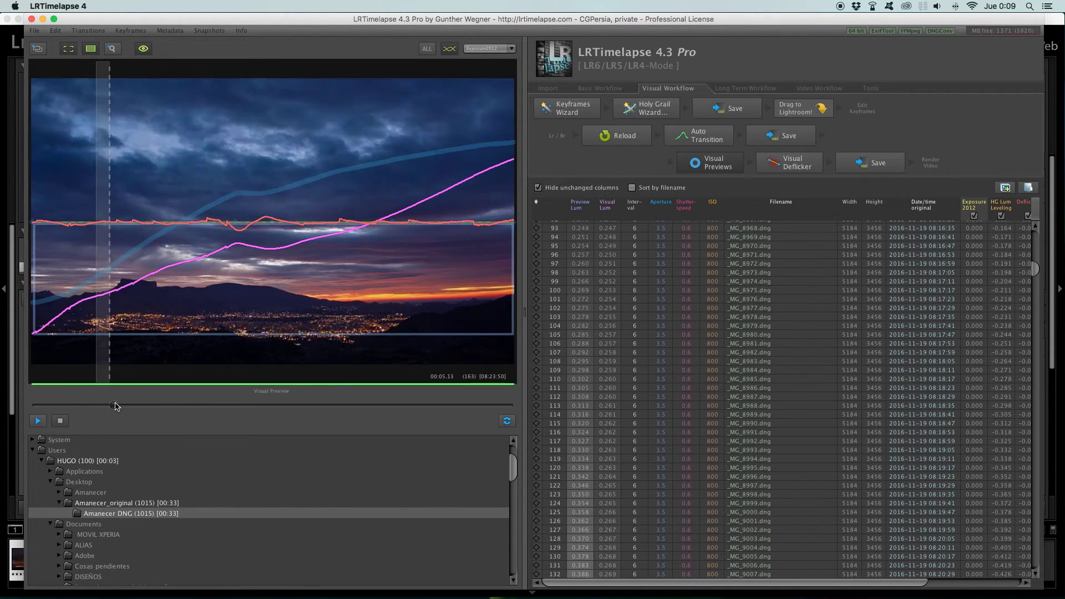
pyautogui.moveTo(138, 405); pyautogui.dragTo(172, 399)
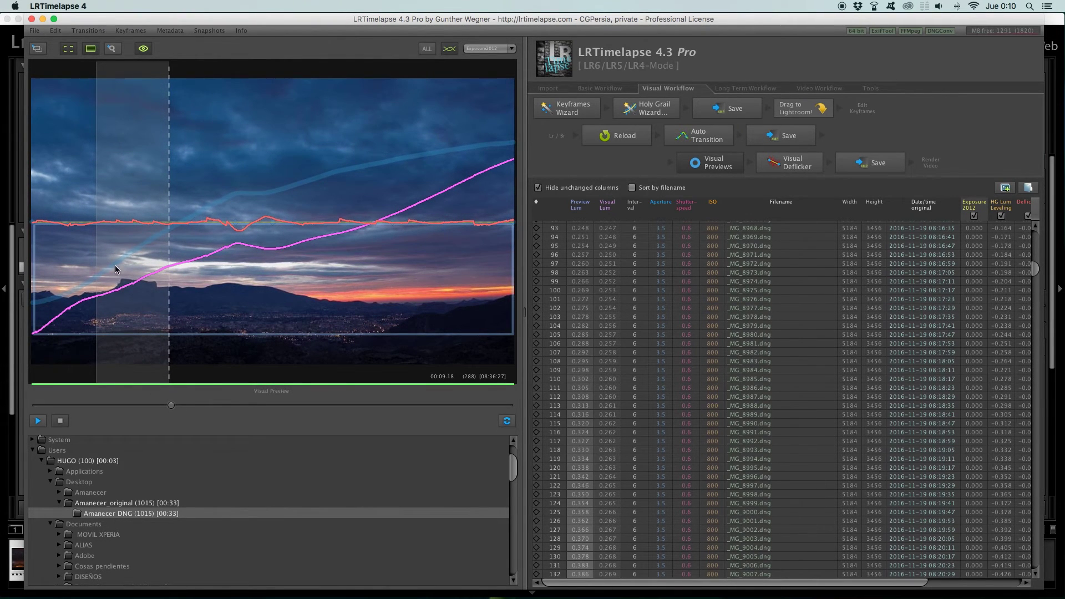
pyautogui.click(779, 169)
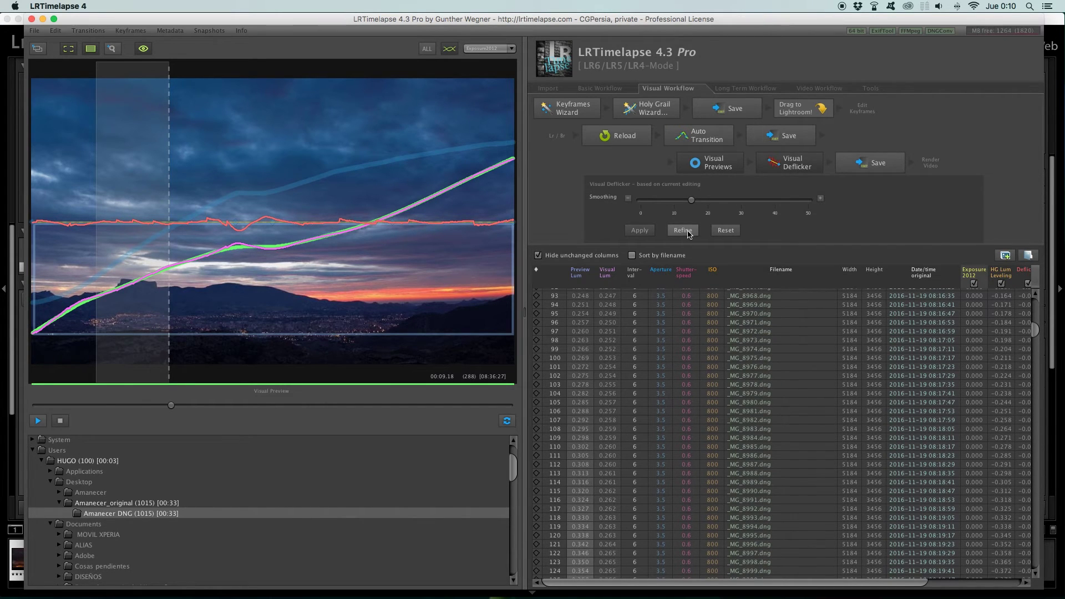
# Step: Run a Refine deflicker pass and save the corrected values to the image metadata
pyautogui.click(683, 230)
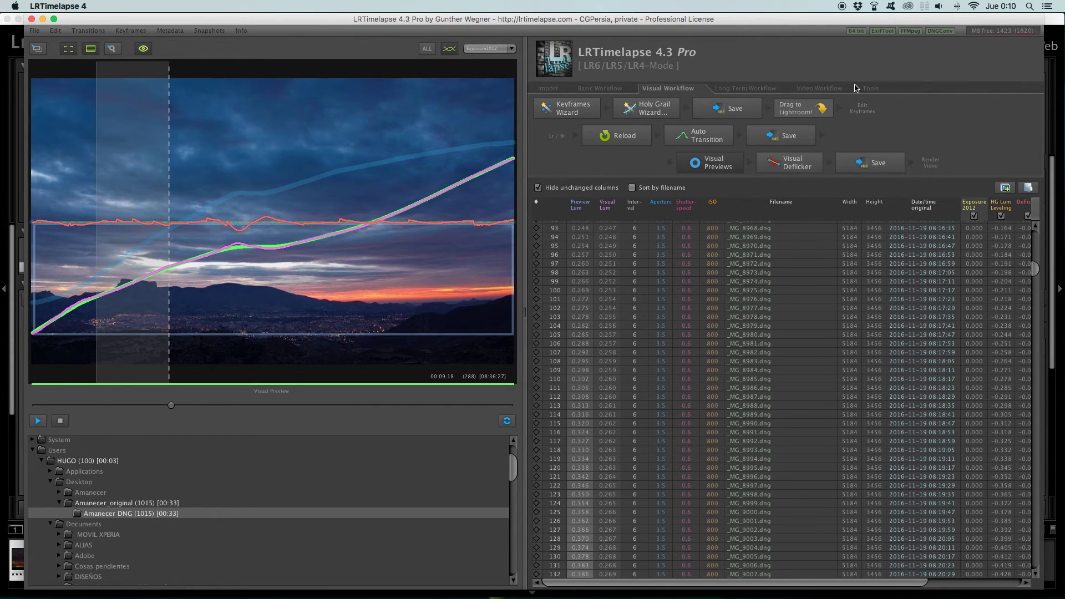
pyautogui.click(871, 162)
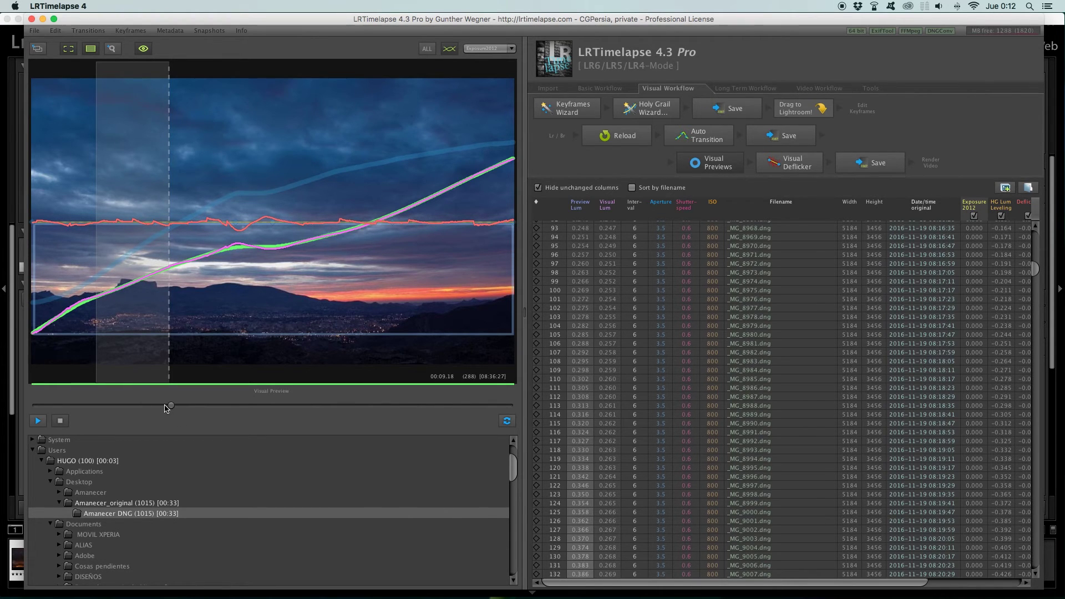
# Step: Scrub back, play and stop the LRTimelapse preview, then bring Lightroom to the front
pyautogui.moveTo(169, 405); pyautogui.dragTo(2, 394)
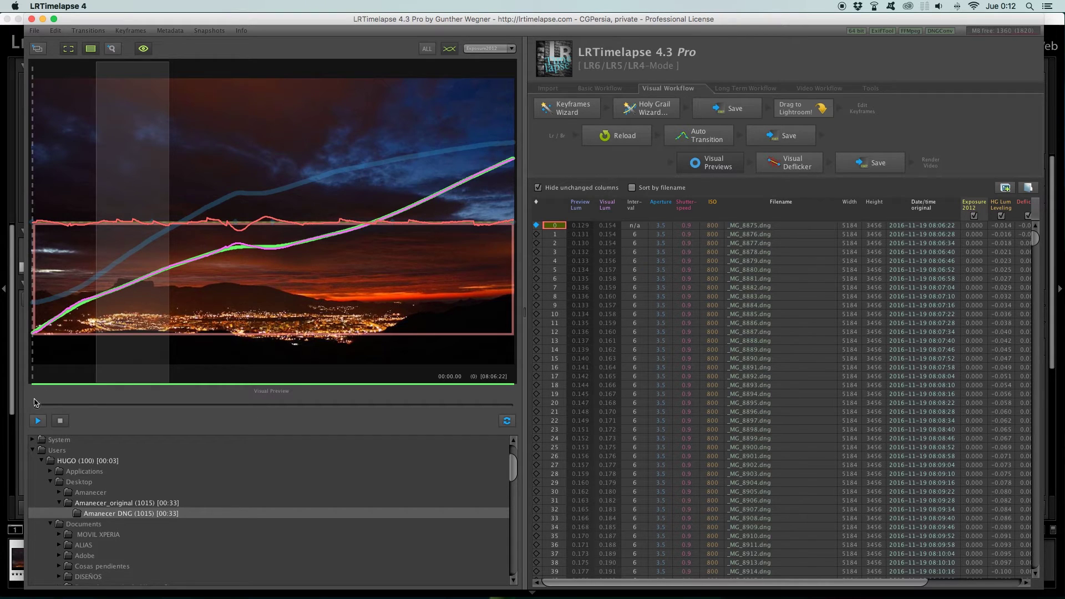
pyautogui.click(38, 420)
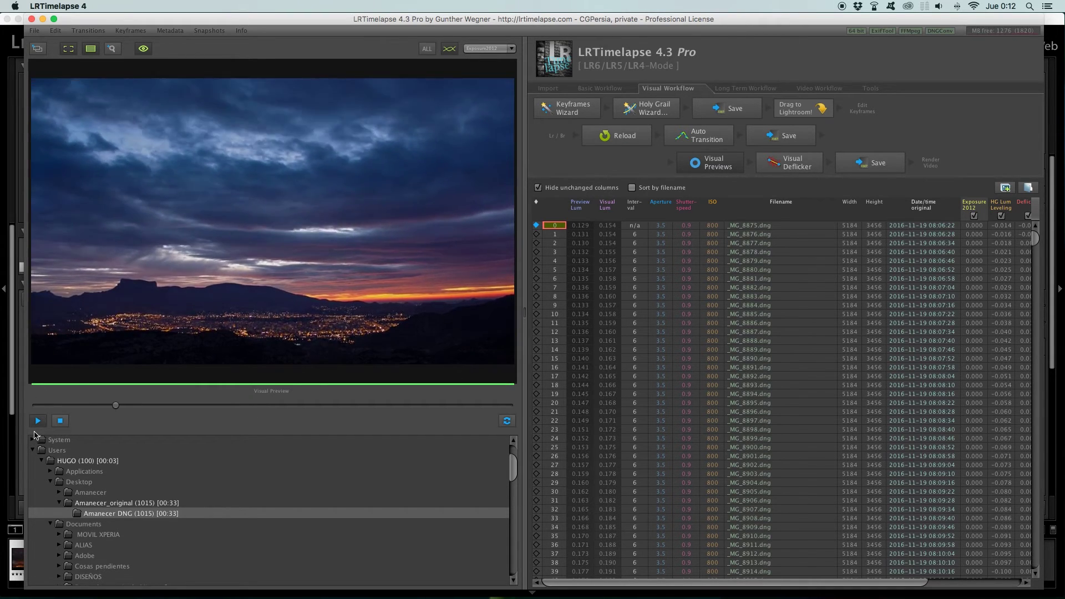
pyautogui.click(97, 405)
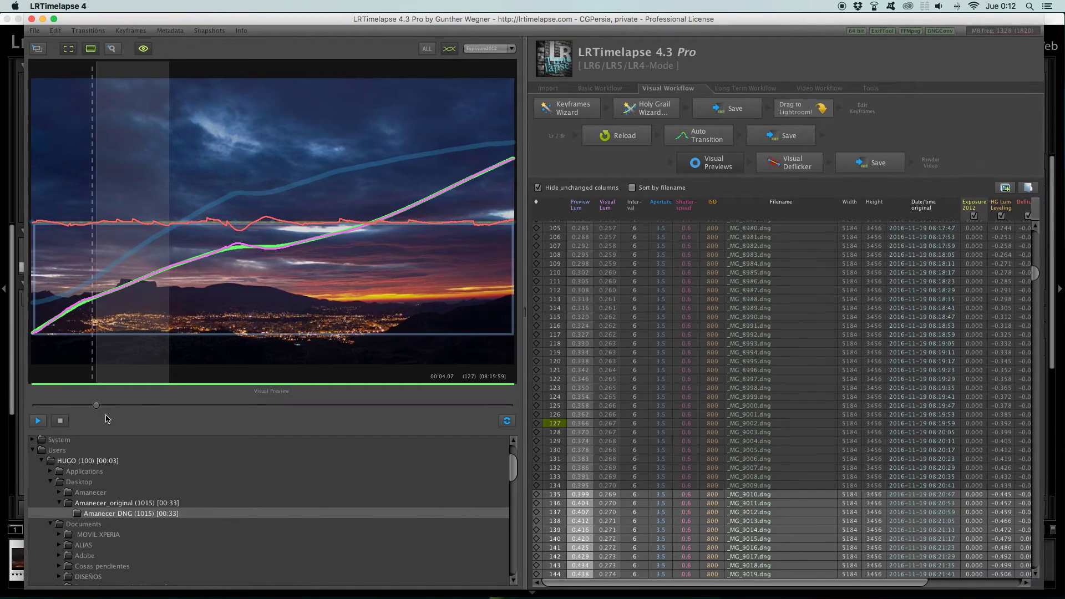
pyautogui.hotkey('ctrl', 'Up')
pyautogui.click(360, 203)
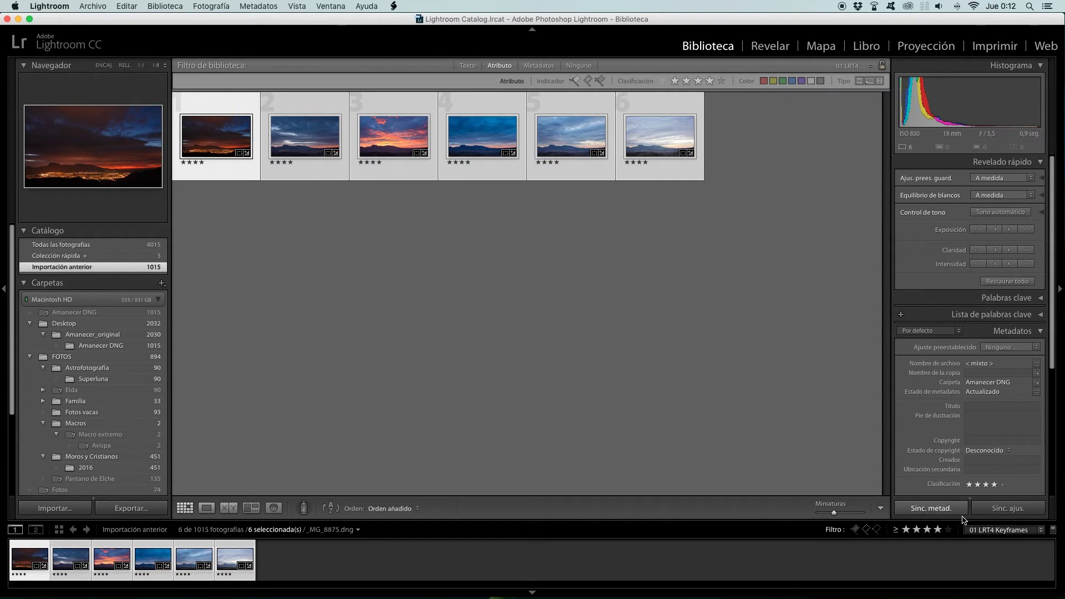
# Step: Apply the '00 LRT4 Full Sequence' filter preset and select all 1015 photos
pyautogui.click(1025, 536)
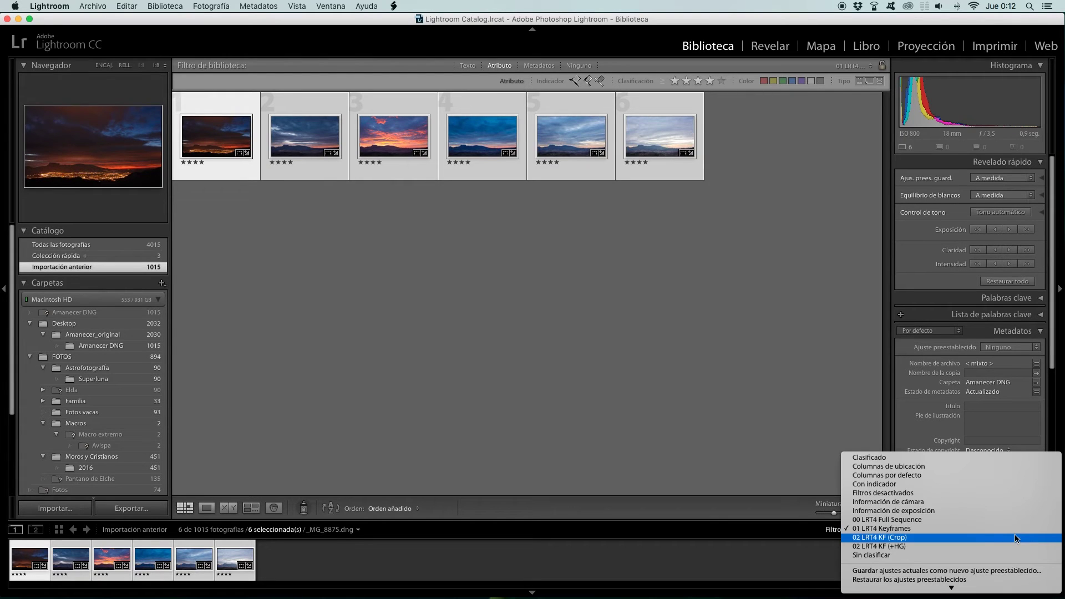
pyautogui.click(888, 520)
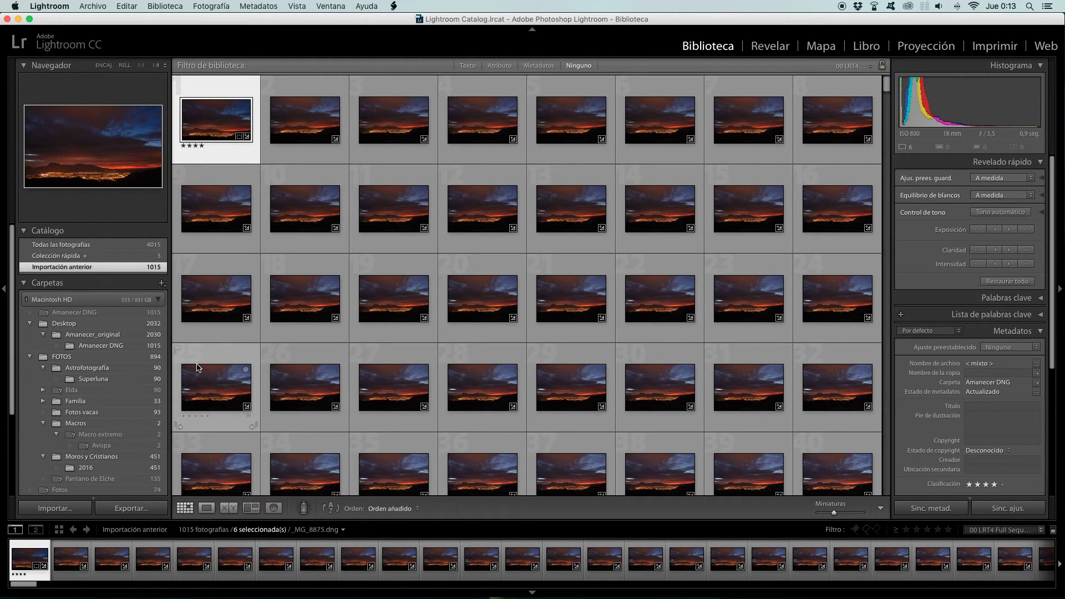
pyautogui.press('super+a')
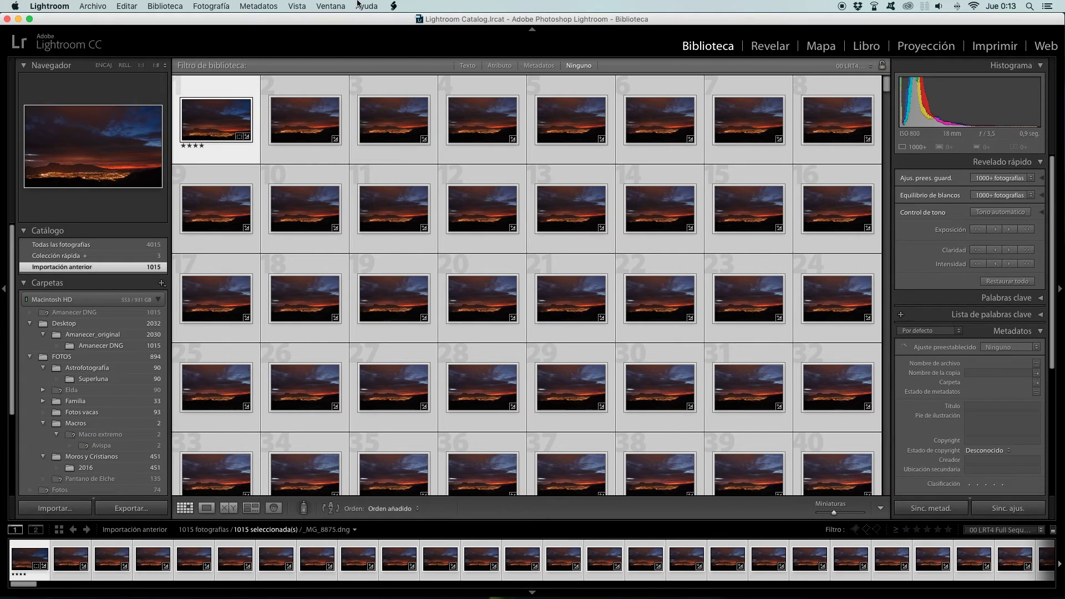
pyautogui.click(266, 7)
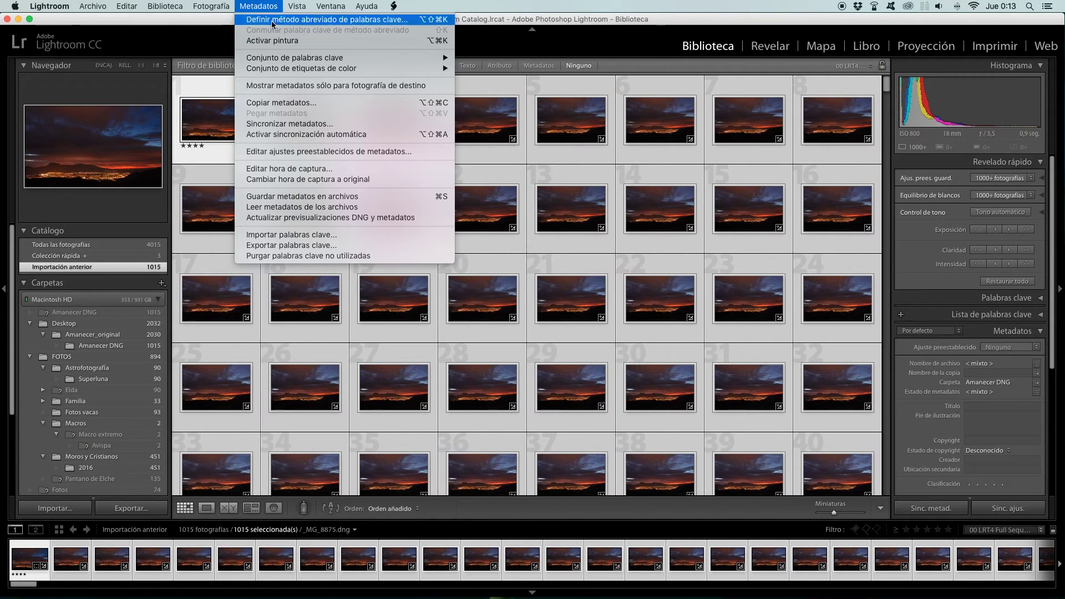
# Step: Run 'Leer metadatos de los archivos' on all photos and scroll the grid to check the thumbnails
pyautogui.click(258, 210)
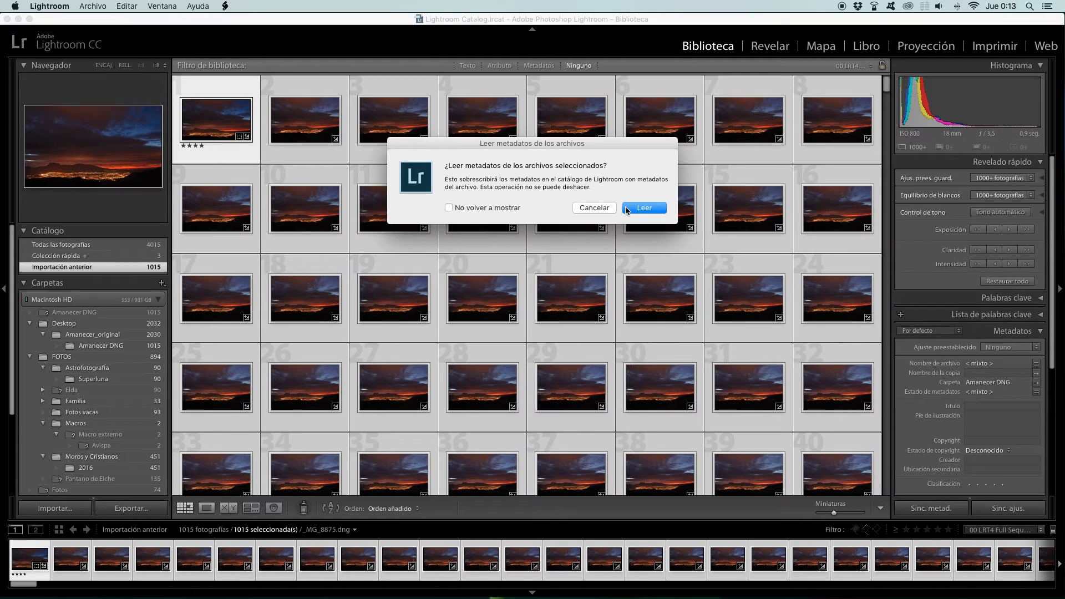
pyautogui.click(636, 209)
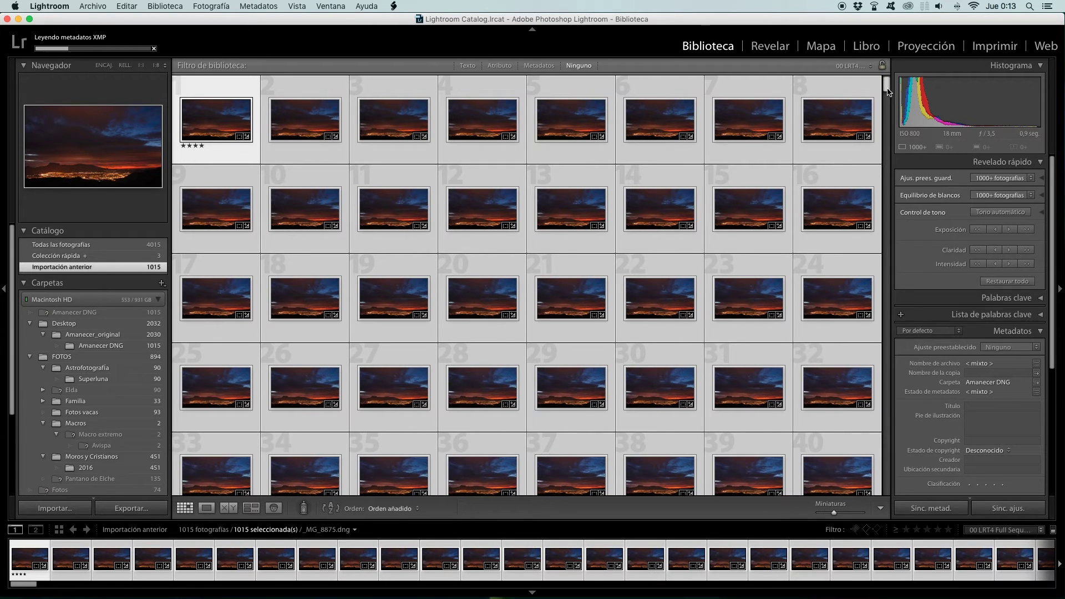
pyautogui.moveTo(886, 92)
pyautogui.mouseDown()
pyautogui.moveTo(882, 102)
pyautogui.moveTo(235, 50)
pyautogui.mouseUp()
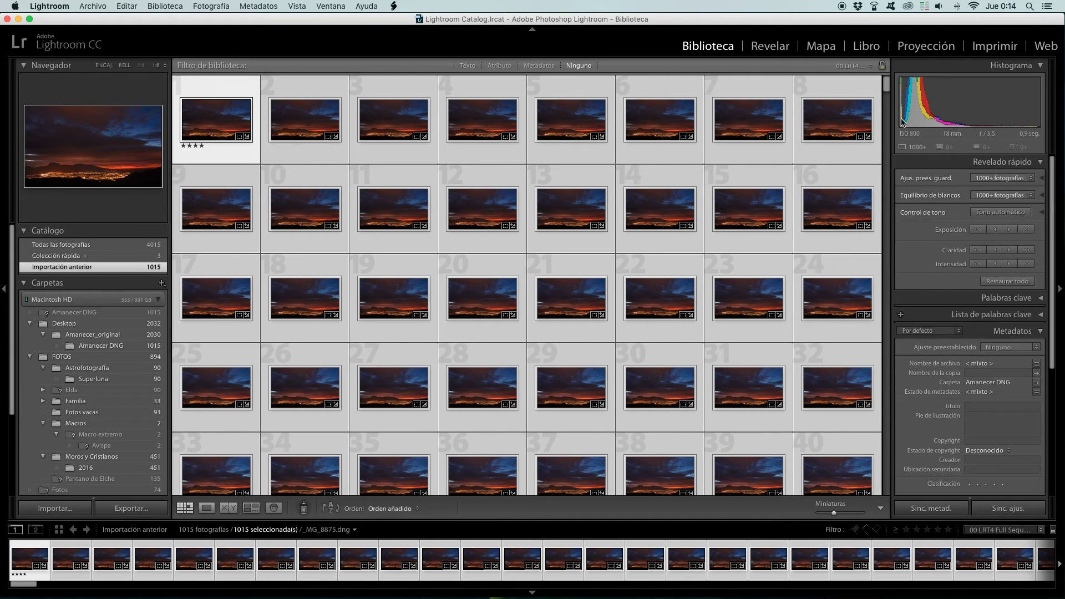
pyautogui.moveTo(886, 91)
pyautogui.mouseDown()
pyautogui.moveTo(884, 466)
pyautogui.moveTo(873, 498)
pyautogui.mouseUp()
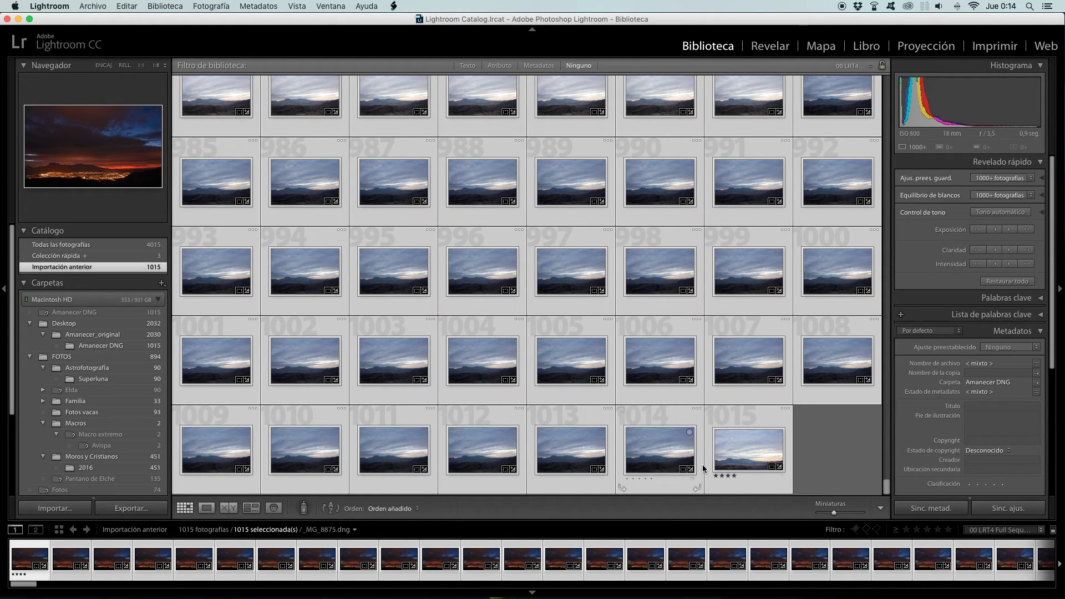
pyautogui.moveTo(837, 361)
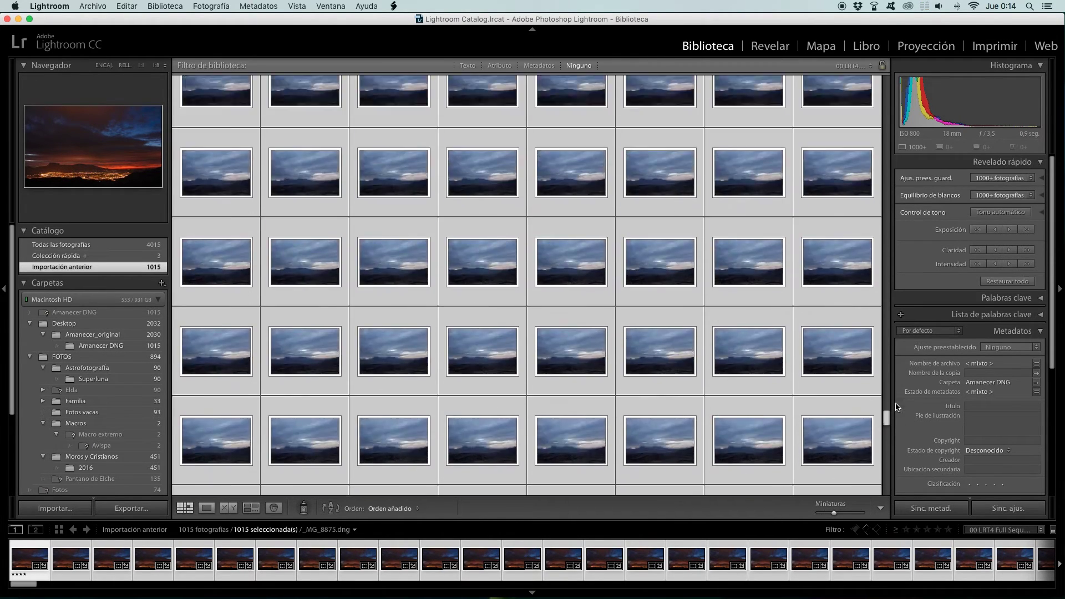
pyautogui.moveTo(886, 488); pyautogui.dragTo(884, 95)
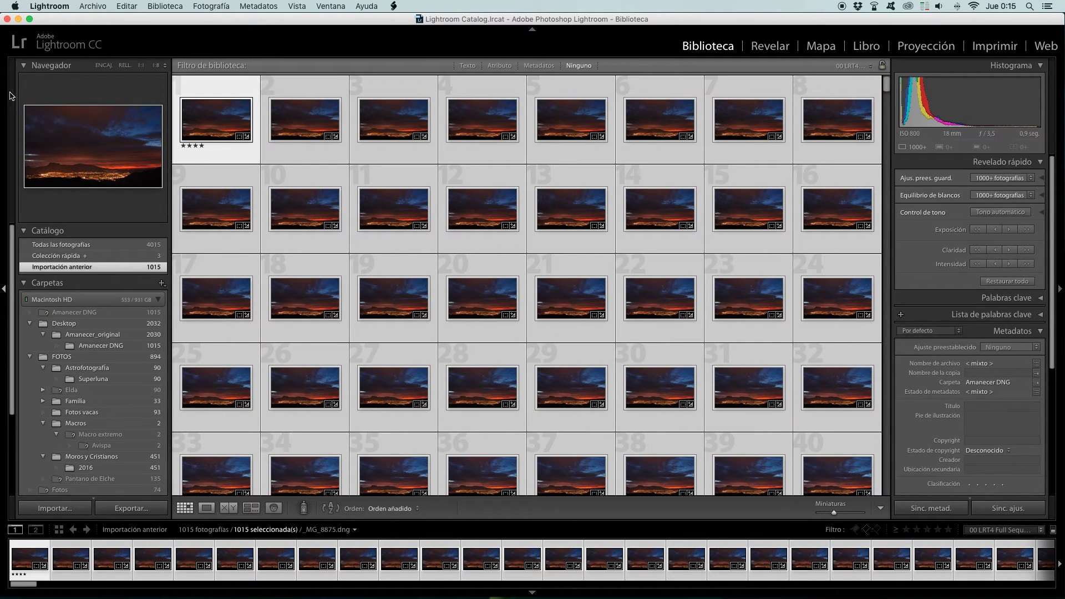
# Step: Set the export destination to Export Time Lapse (LRTimelapse) and dismiss the collection warning
pyautogui.click(93, 6)
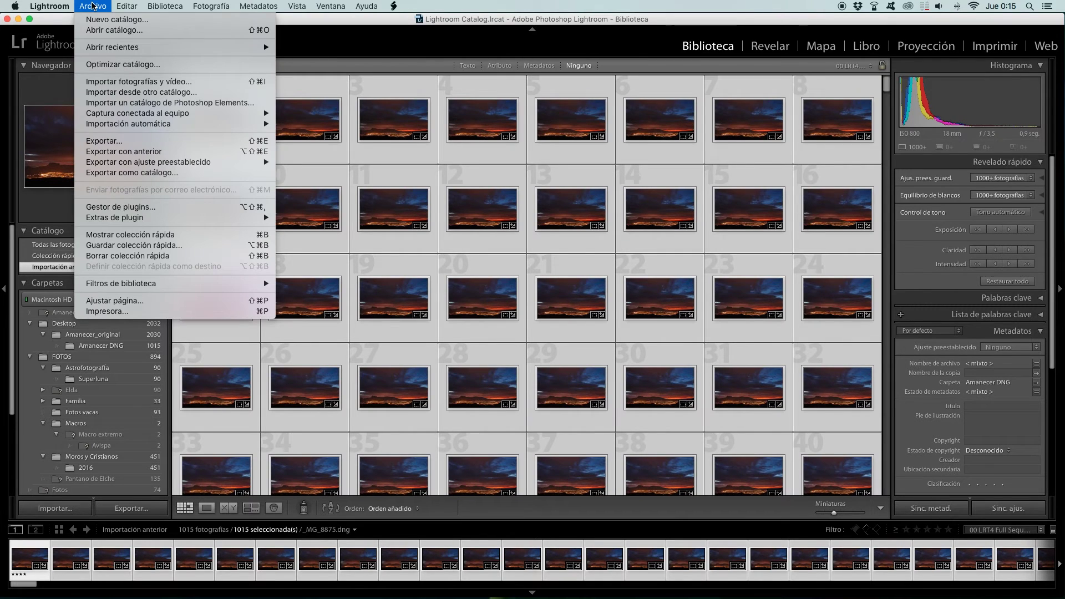
pyautogui.click(133, 145)
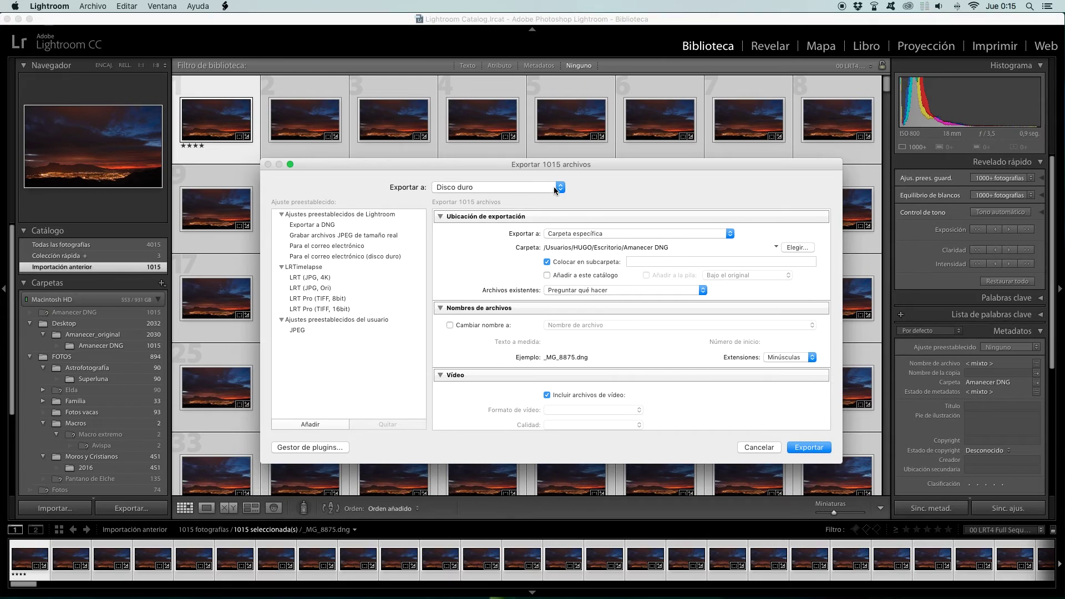
pyautogui.click(561, 188)
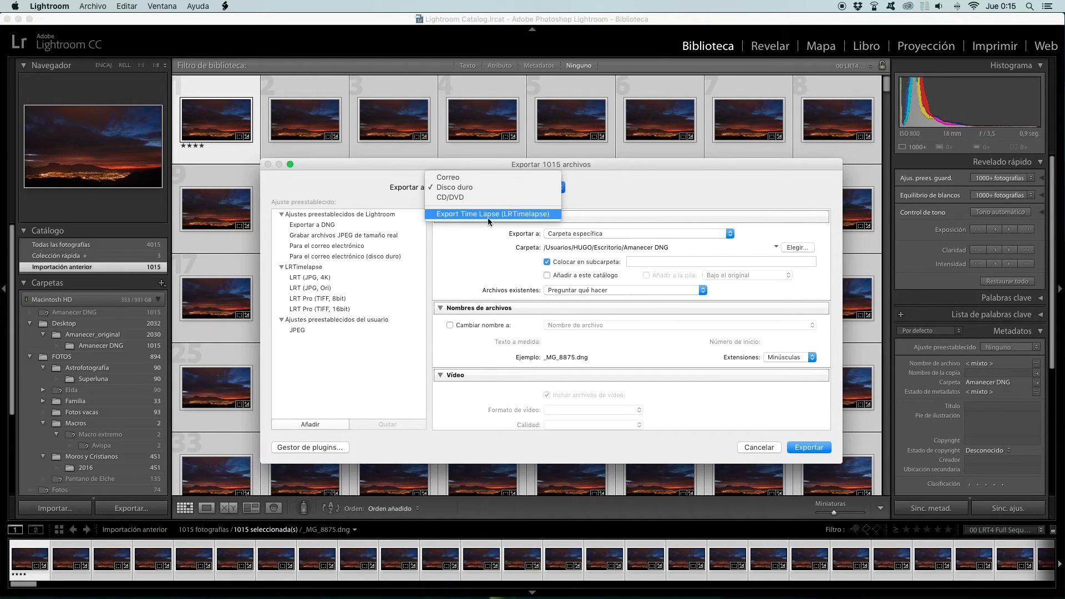
pyautogui.click(528, 216)
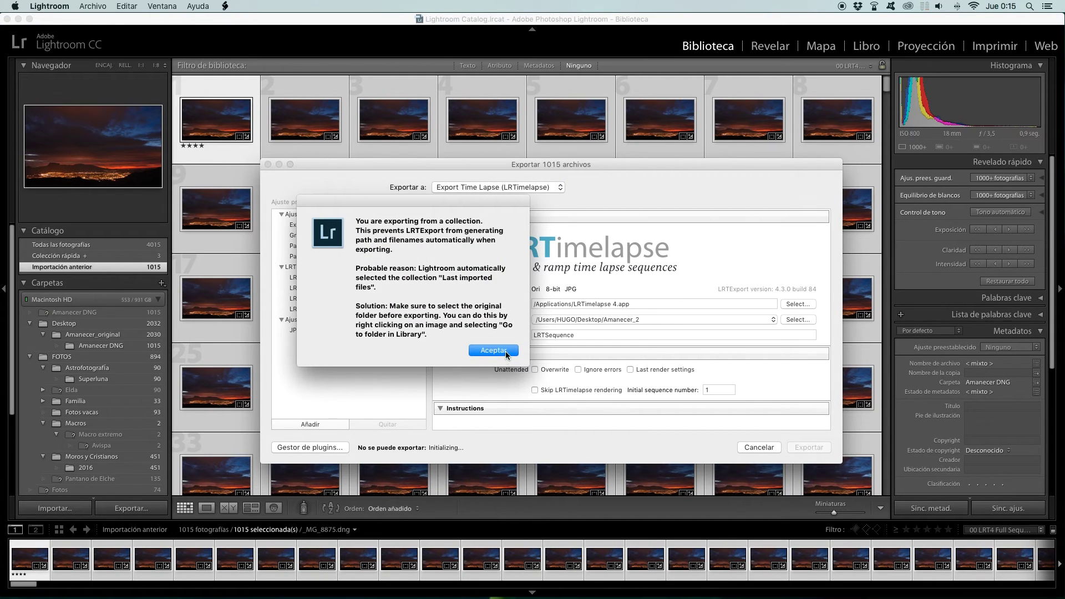
pyautogui.click(494, 350)
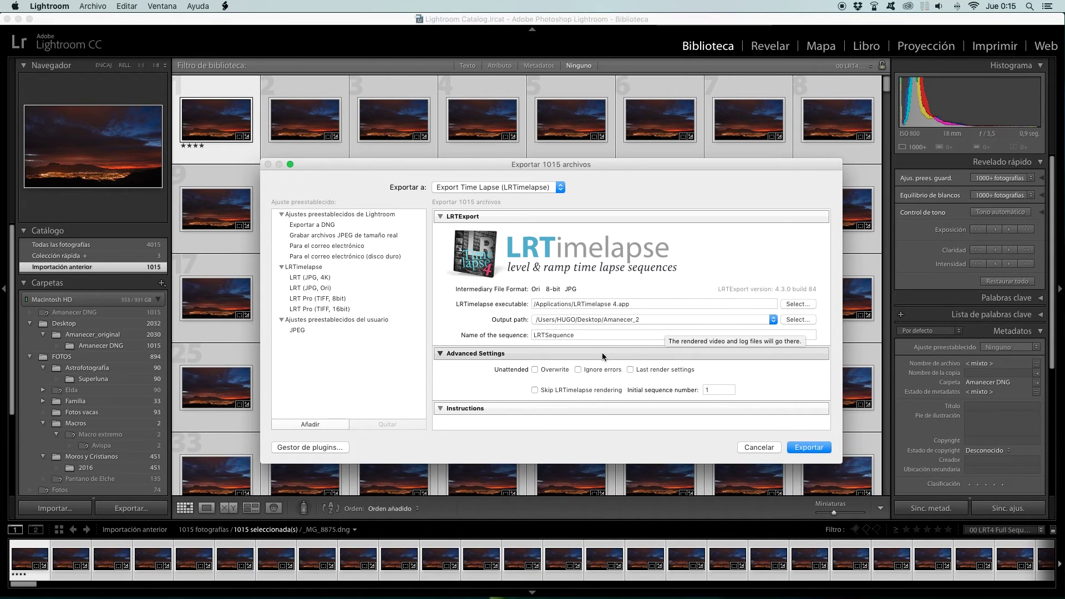
pyautogui.scroll(-2, 687, 312)
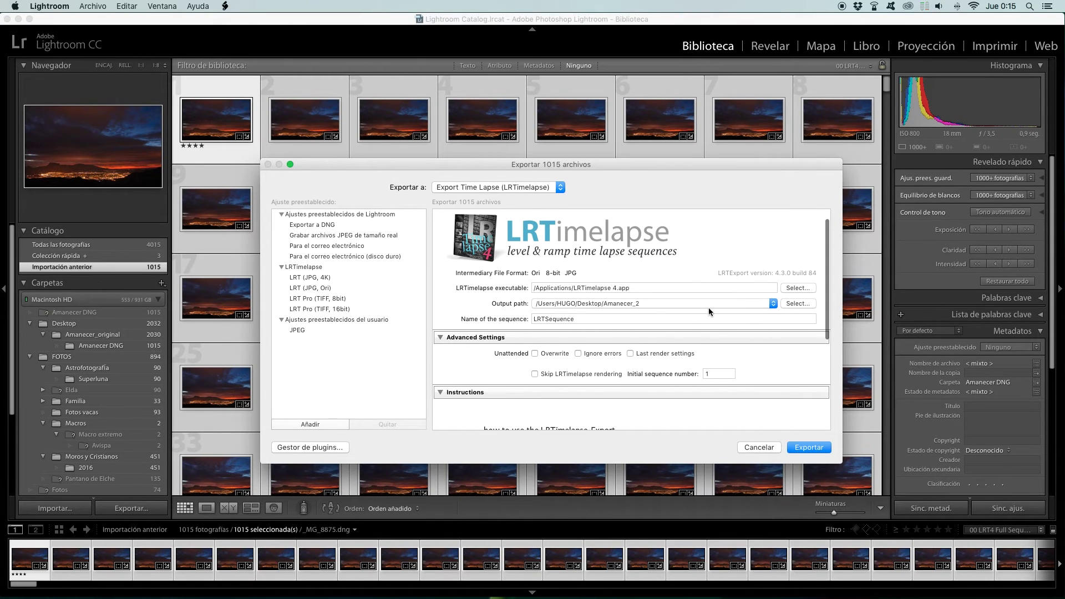
# Step: Keep the Amanecer_2 desktop output folder and export all 1015 photos
pyautogui.click(797, 304)
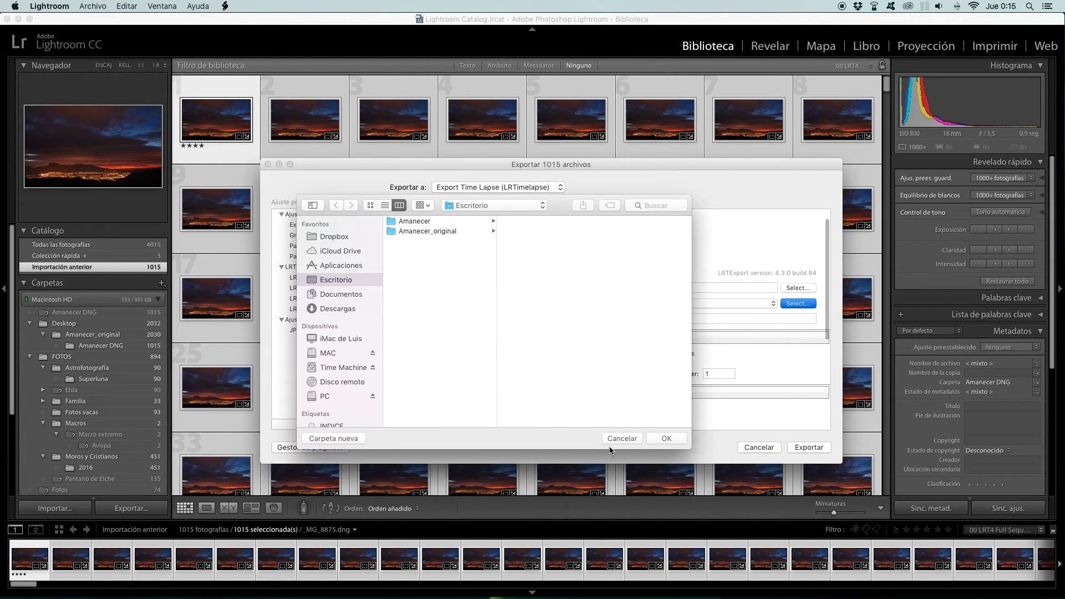
pyautogui.click(620, 438)
pyautogui.scroll(-3, 743, 355)
pyautogui.scroll(-5, 733, 341)
pyautogui.scroll(-3, 732, 342)
pyautogui.scroll(3, 732, 342)
pyautogui.scroll(5, 699, 342)
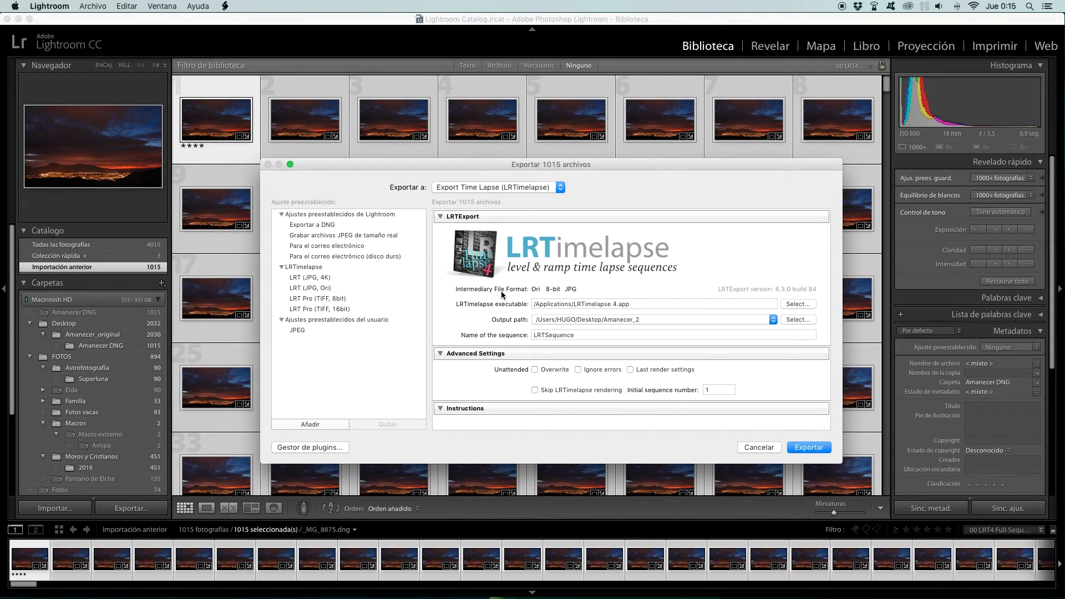
pyautogui.moveTo(657, 167); pyautogui.dragTo(635, 166)
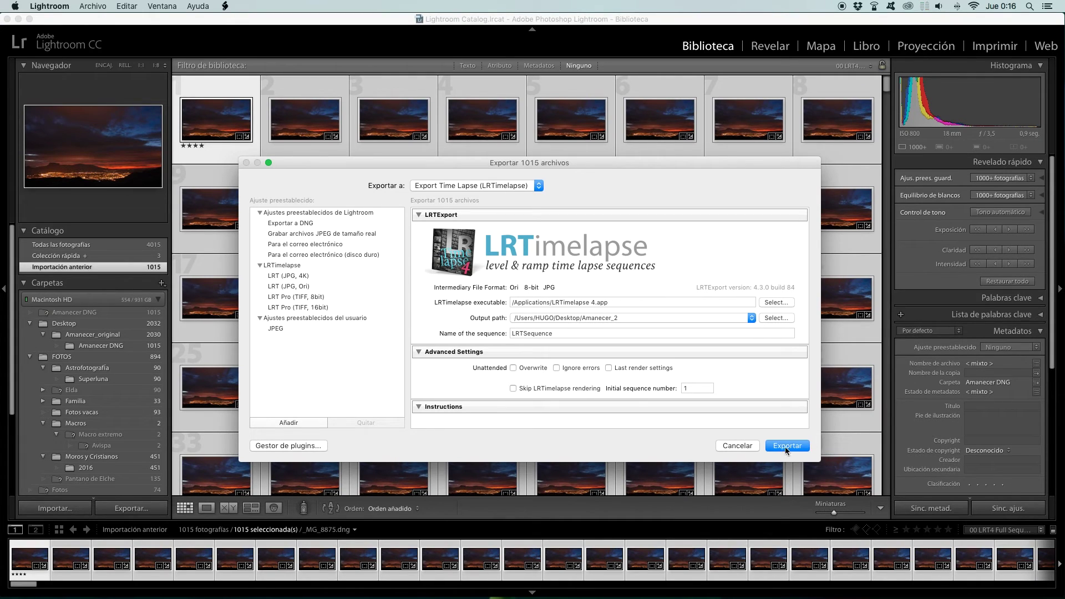
pyautogui.click(755, 447)
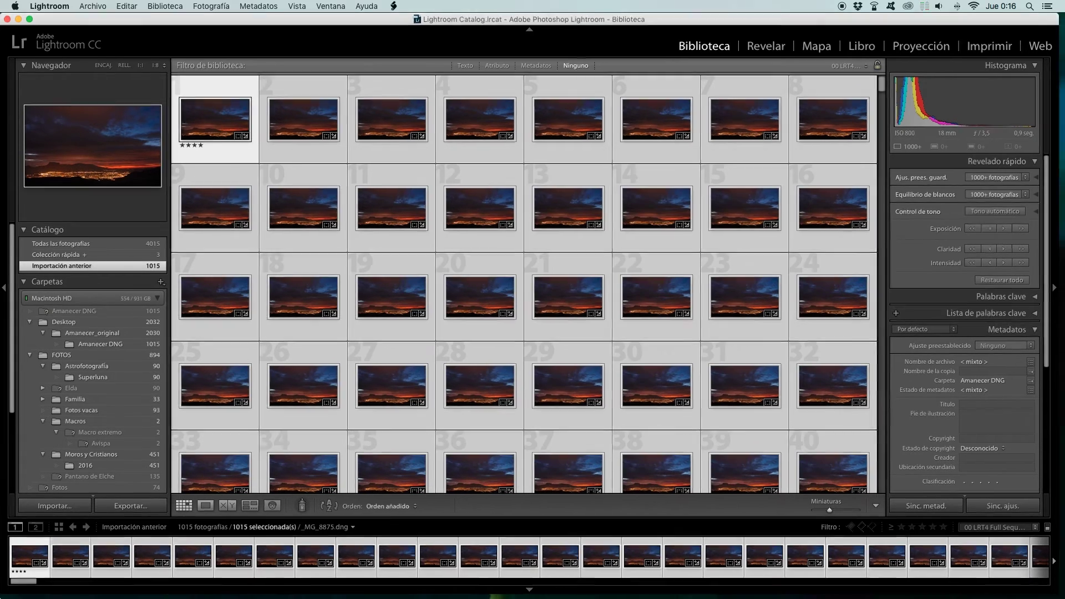
pyautogui.hotkey('ctrl', 'Up')
# Step: Bring LRTimelapse to the front and open the Render Video dialog
pyautogui.click(923, 272)
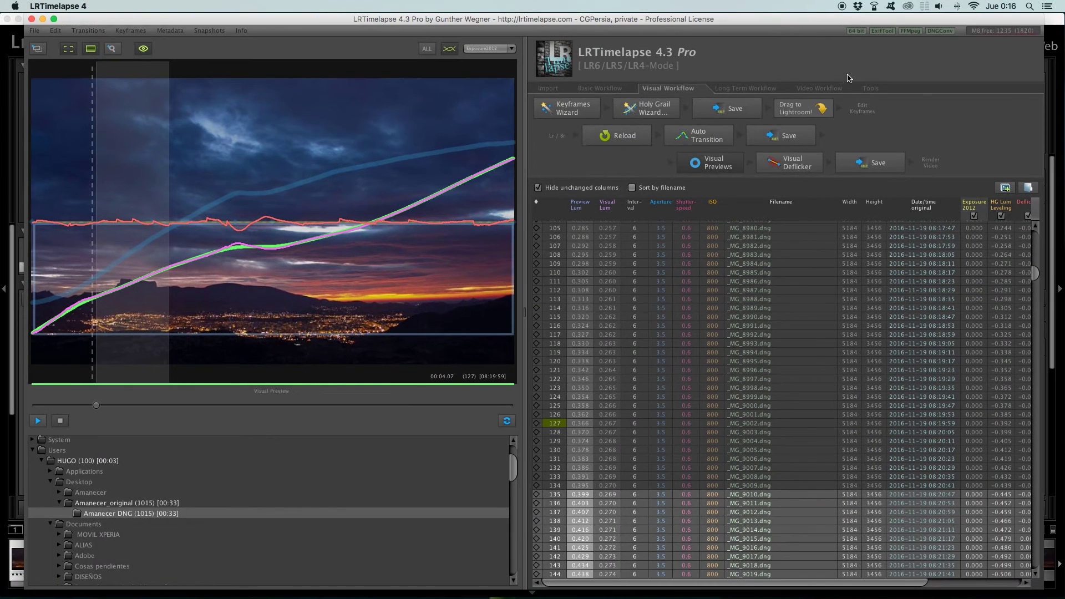
pyautogui.moveTo(804, 22); pyautogui.dragTo(801, 22)
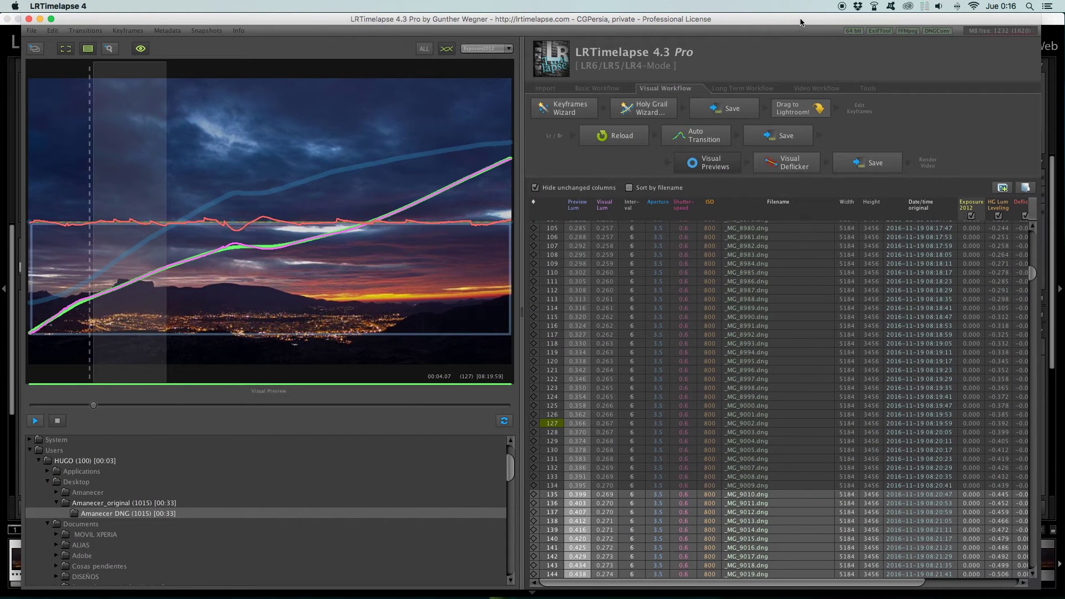
pyautogui.click(33, 31)
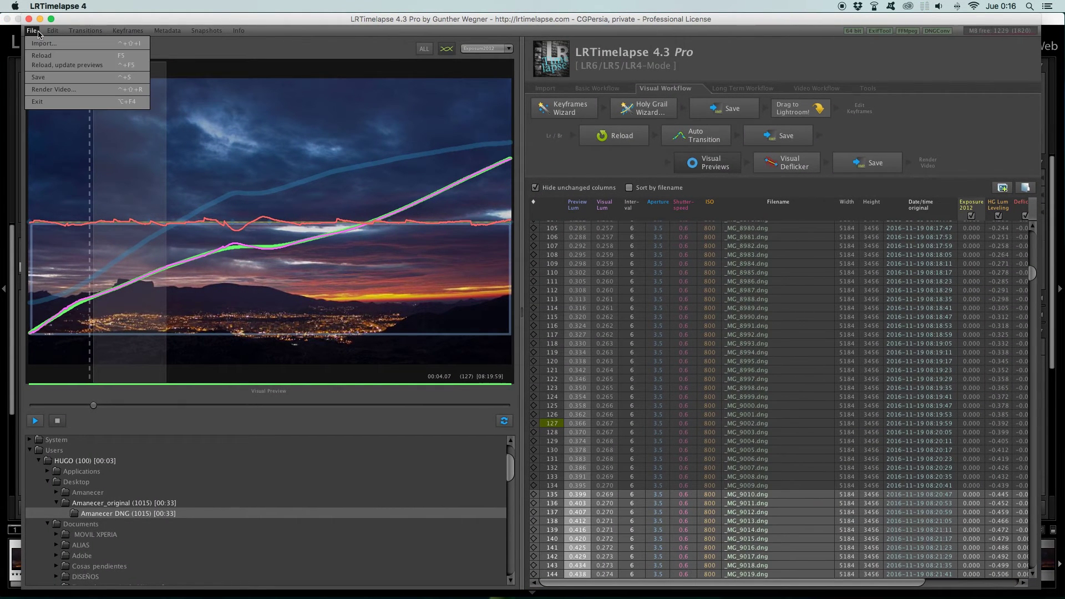
pyautogui.click(52, 91)
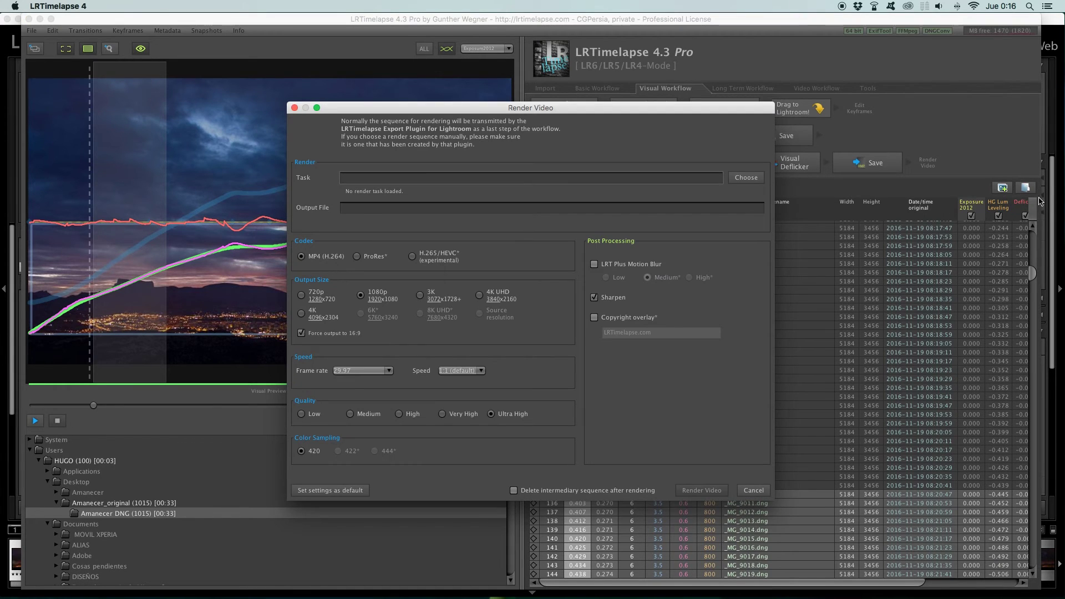
# Step: Choose HUGO > Desktop > Amanecer > LRT_LRTSequence as the render task
pyautogui.click(746, 177)
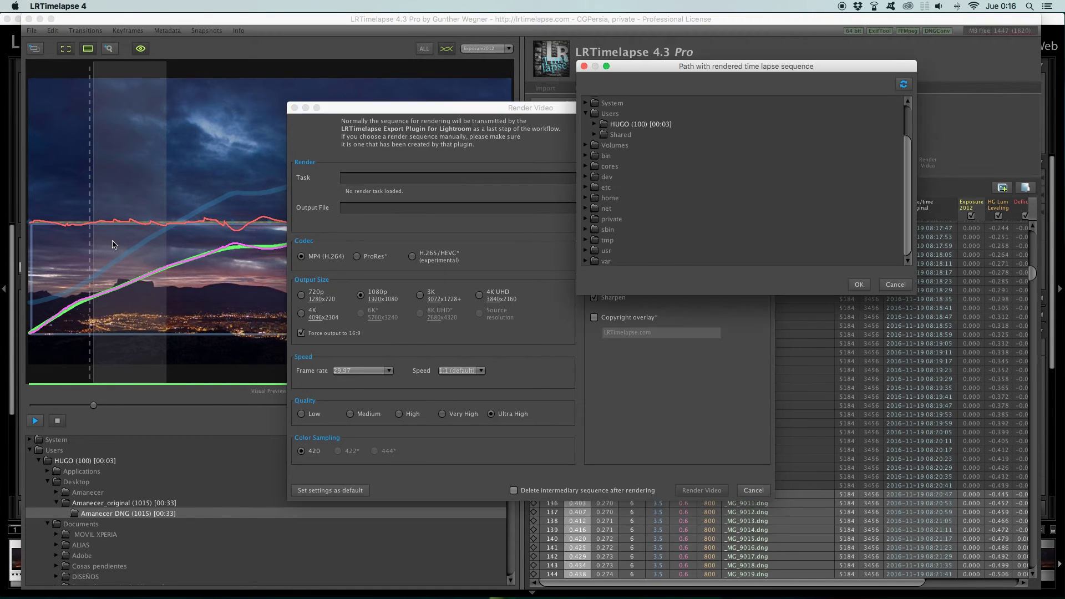
pyautogui.scroll(2, 621, 208)
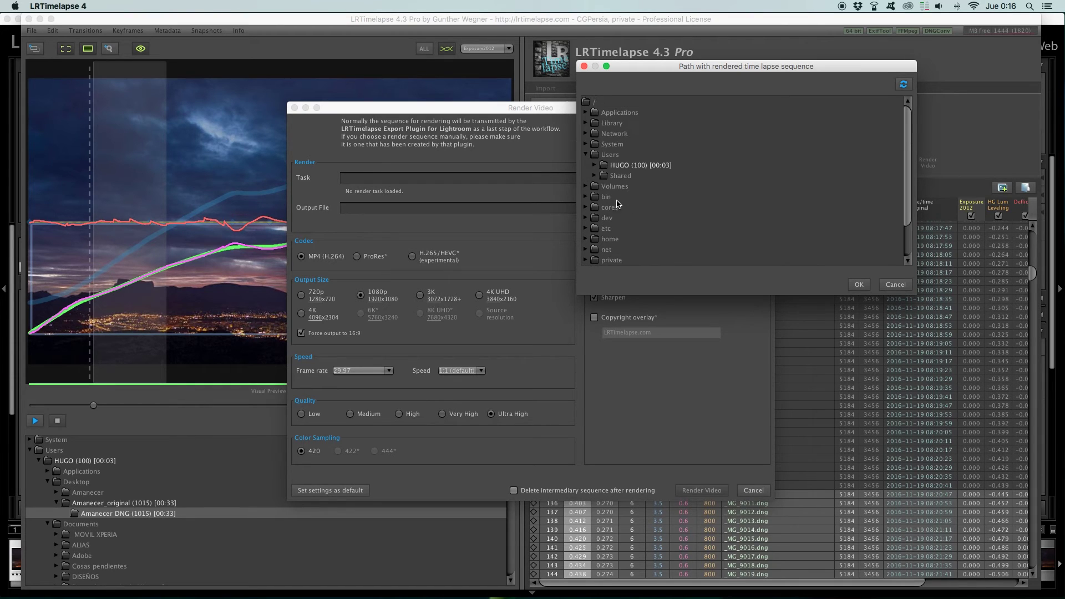
pyautogui.scroll(-2, 611, 186)
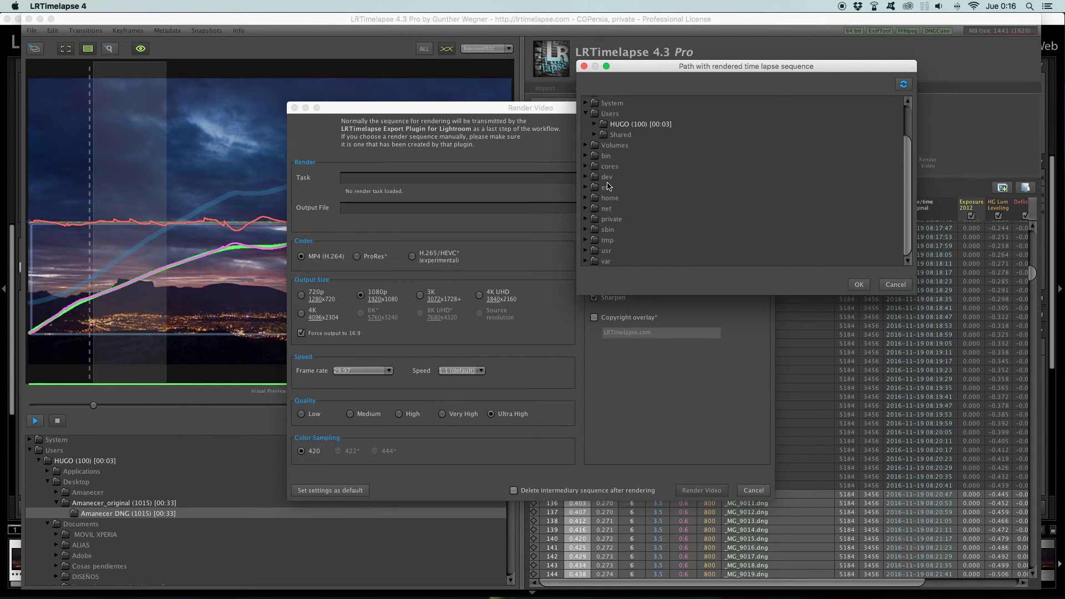
pyautogui.scroll(2, 614, 207)
pyautogui.click(594, 156)
pyautogui.click(603, 177)
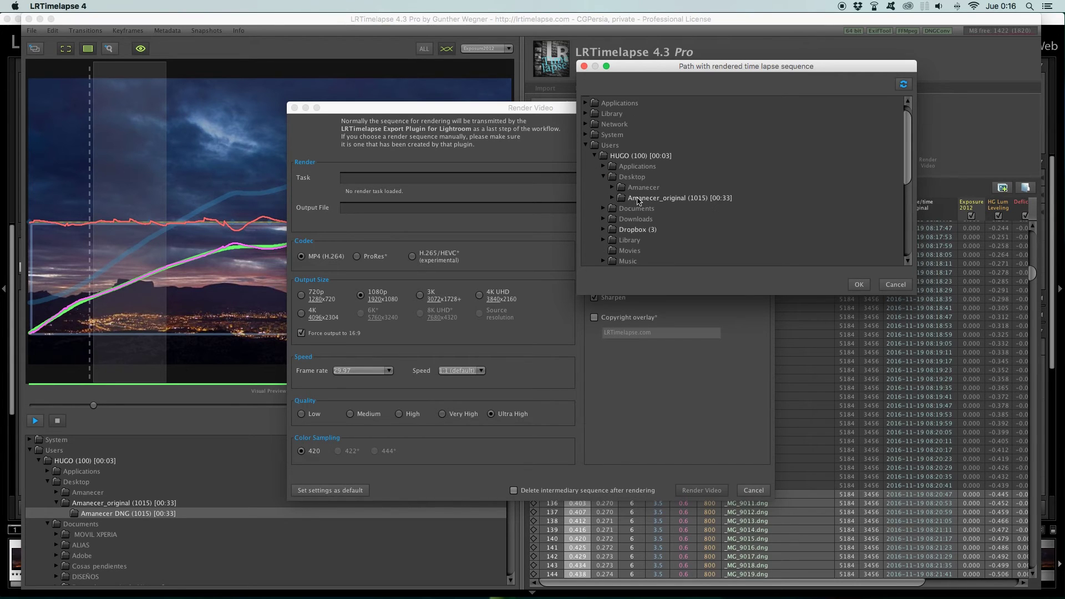
pyautogui.click(614, 188)
pyautogui.click(613, 188)
pyautogui.click(630, 199)
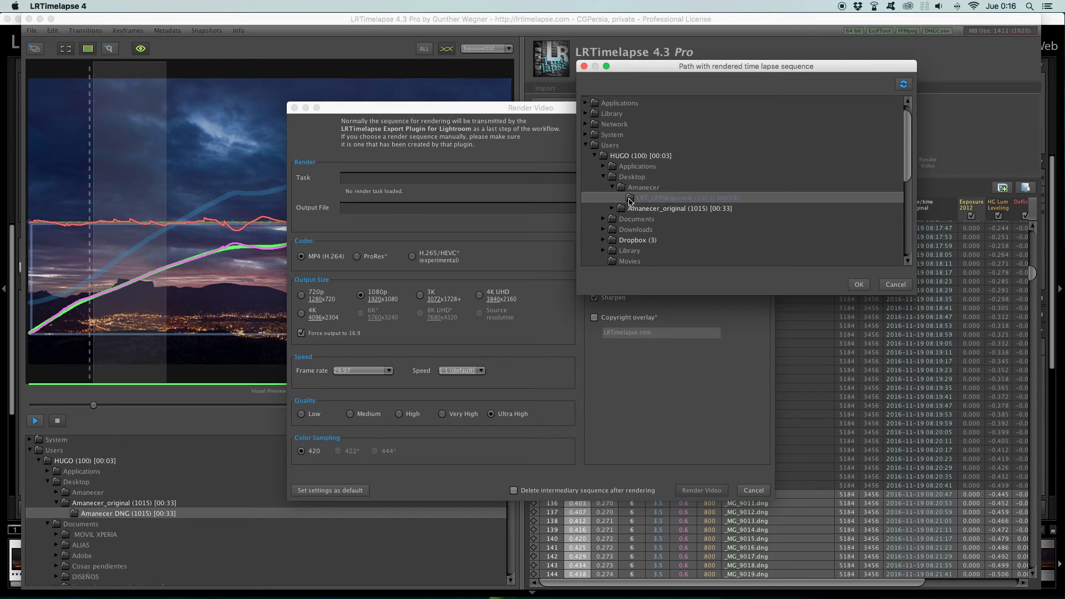
pyautogui.click(868, 286)
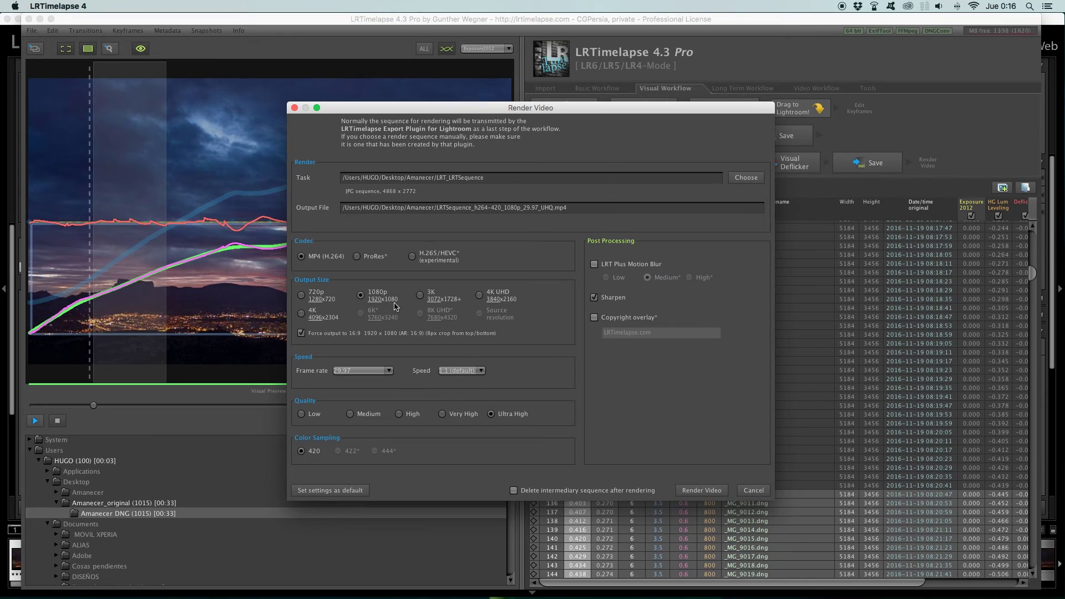
pyautogui.hotkey('ctrl', 'Up')
pyautogui.click(823, 257)
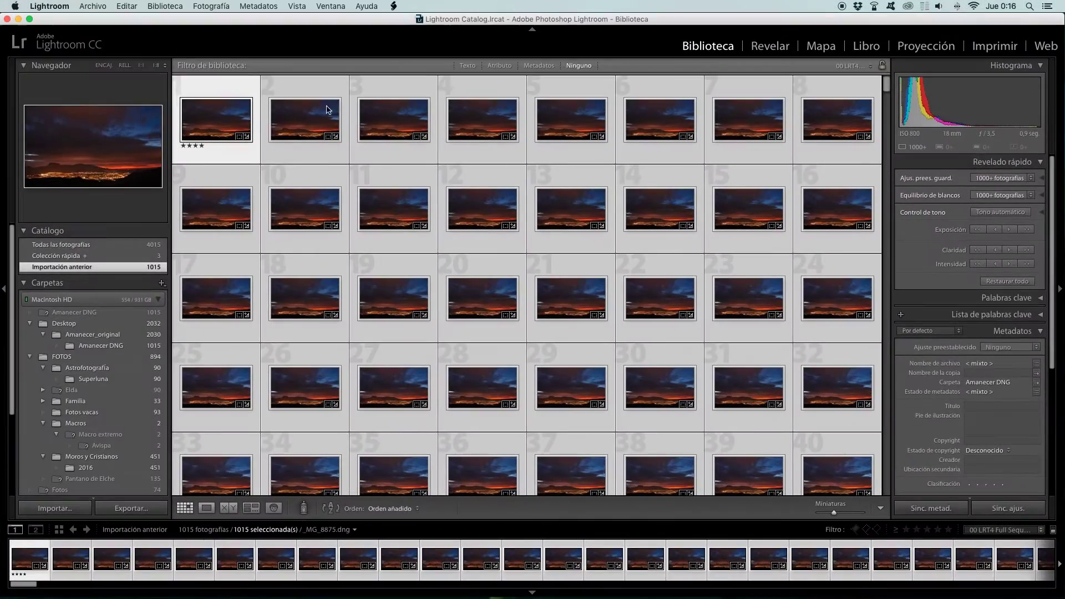
pyautogui.click(93, 6)
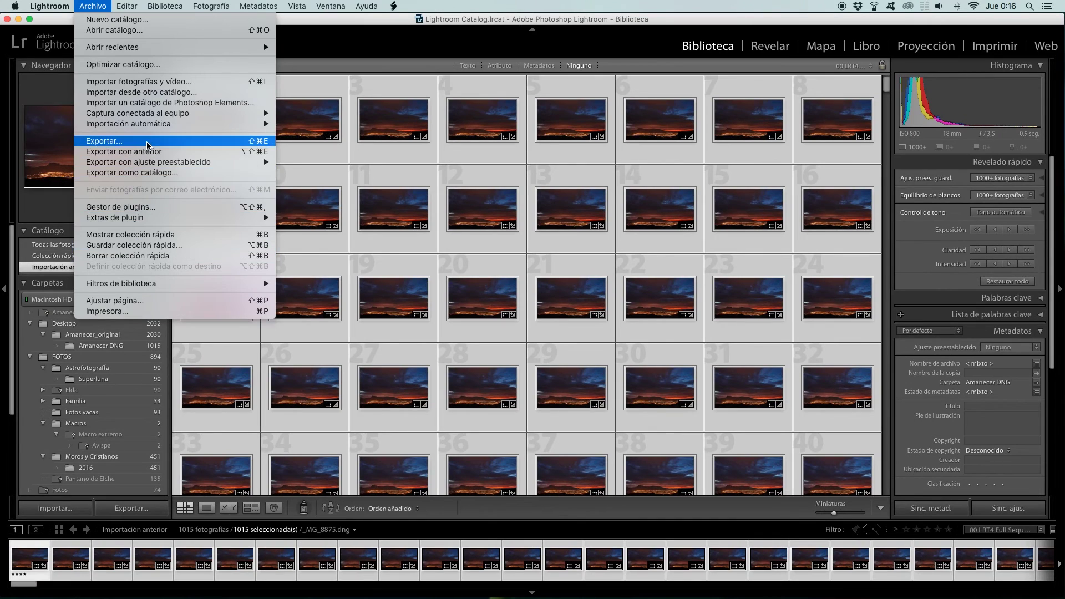
pyautogui.click(111, 141)
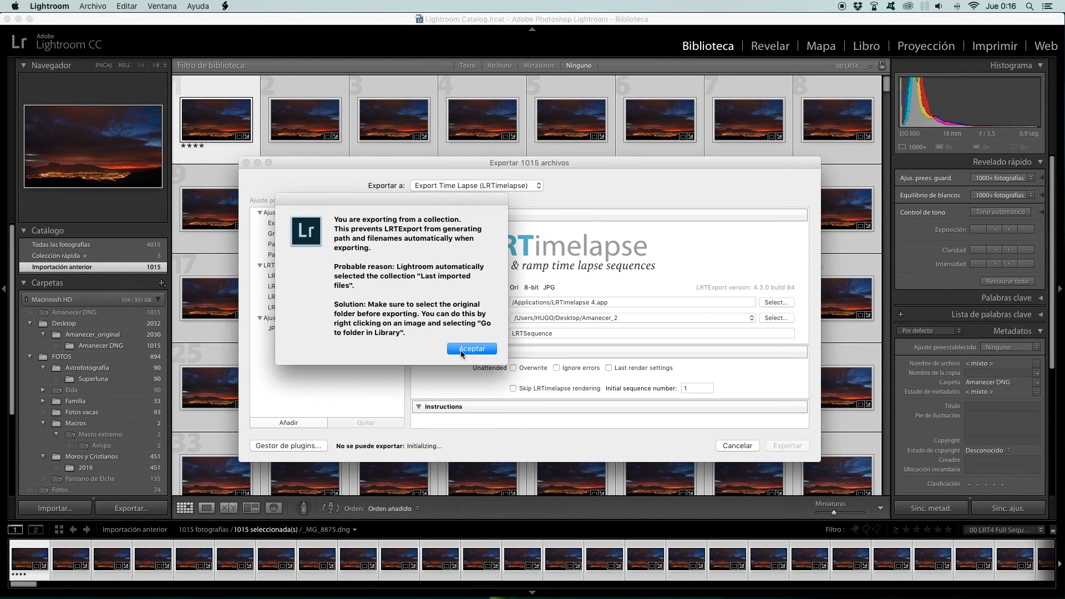
pyautogui.click(460, 349)
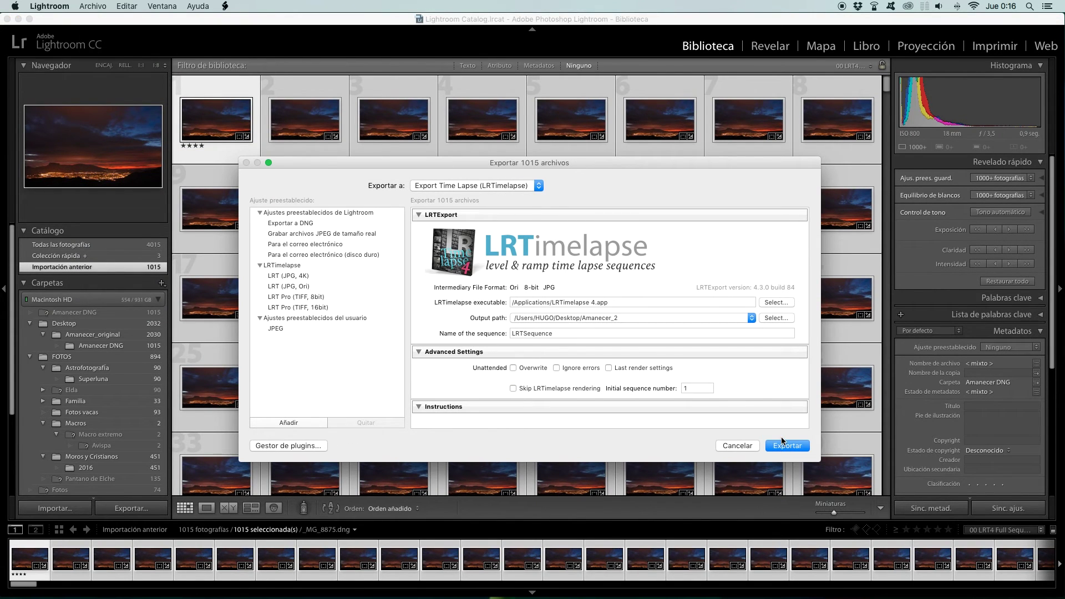
pyautogui.click(747, 445)
pyautogui.hotkey('ctrl', 'Up')
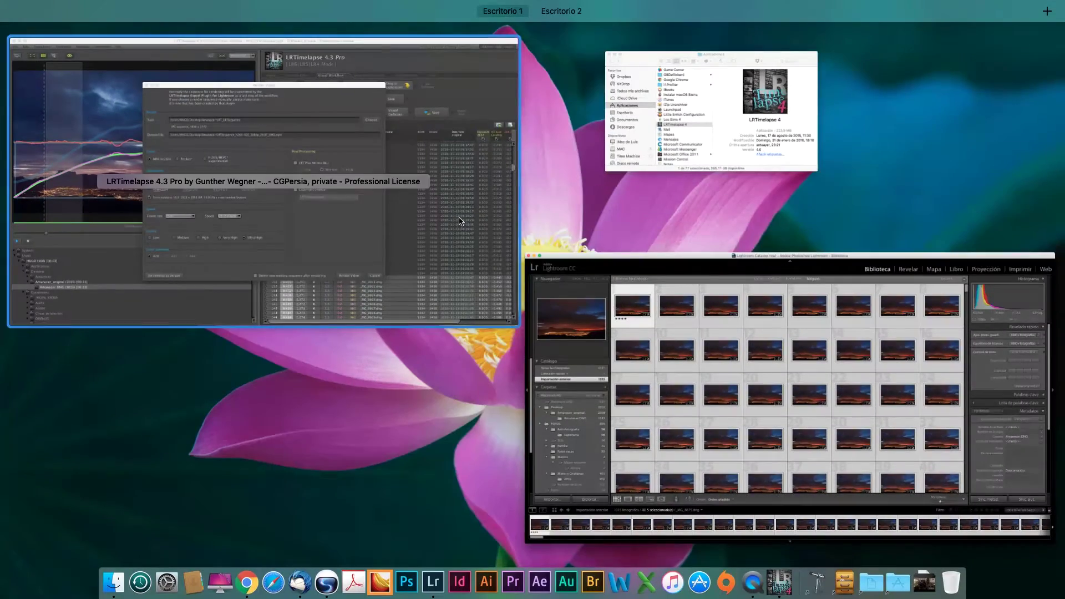
pyautogui.click(322, 101)
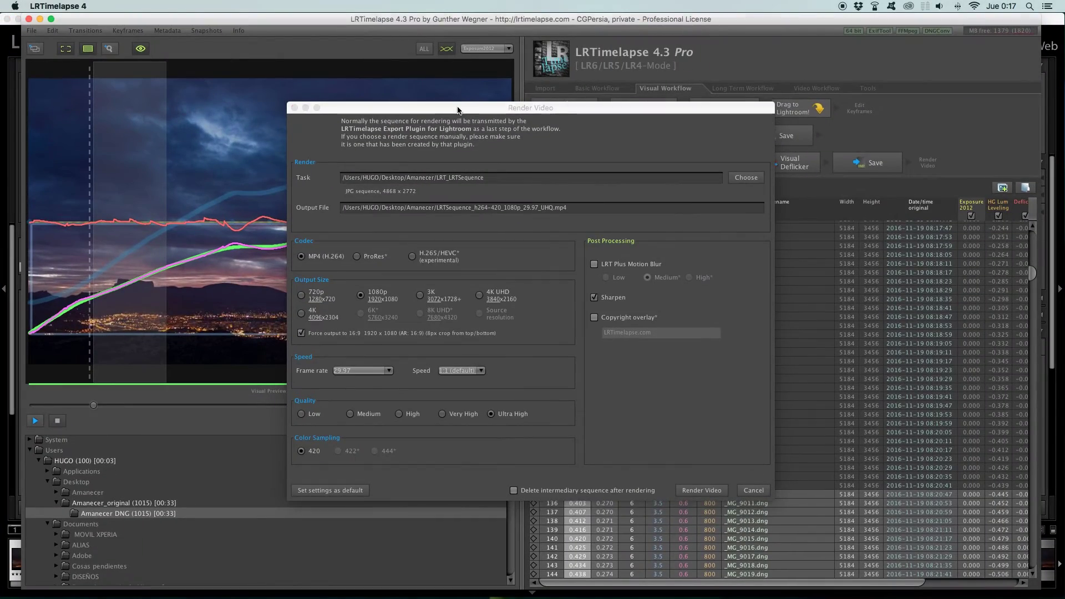
pyautogui.click(457, 109)
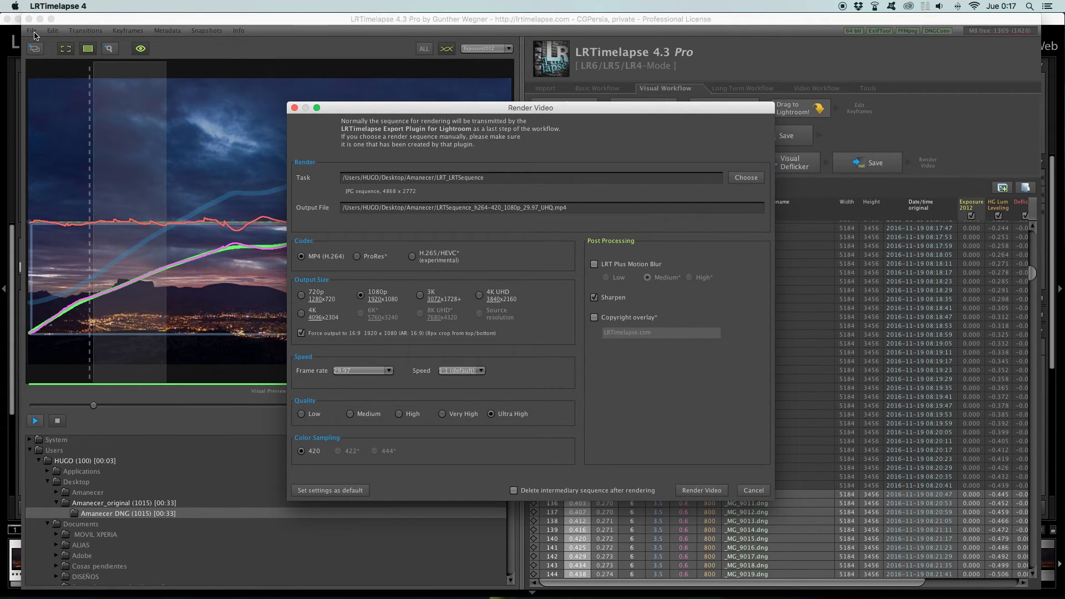
pyautogui.hotkey('ctrl', 'Up')
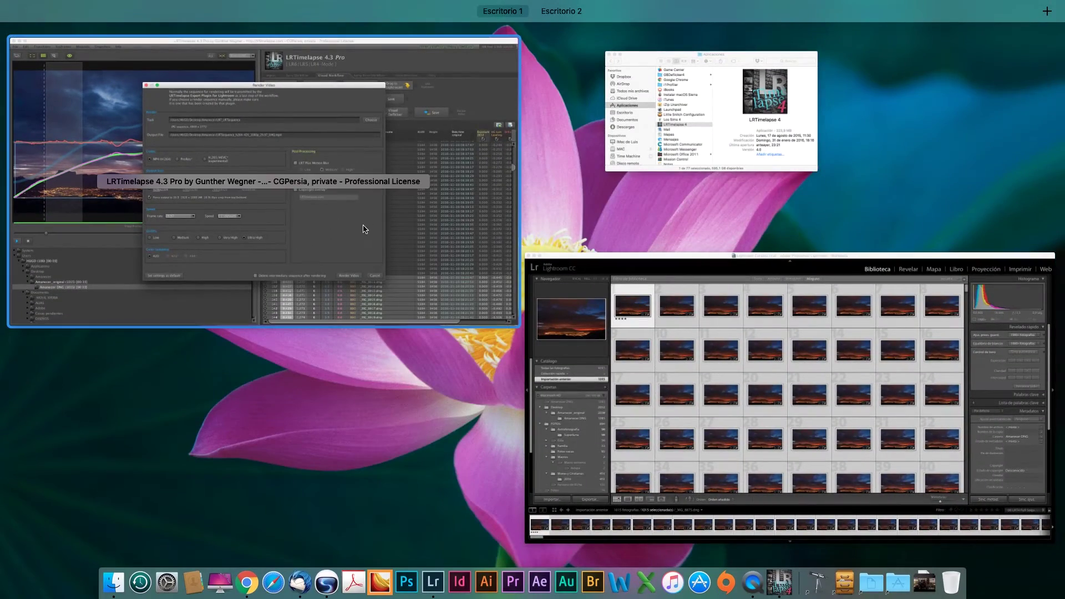
pyautogui.click(366, 226)
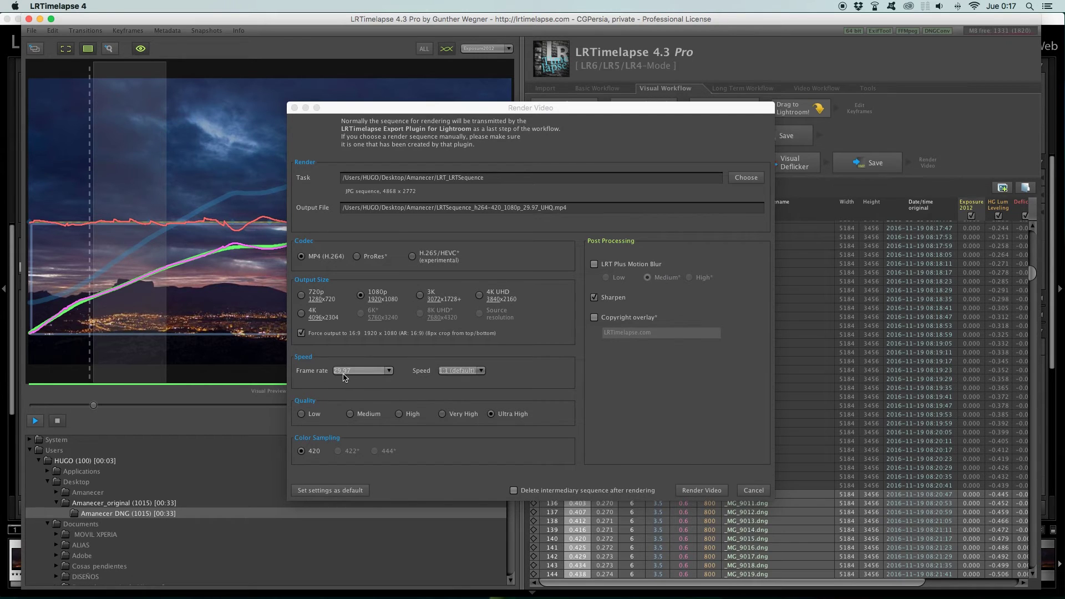
pyautogui.click(381, 377)
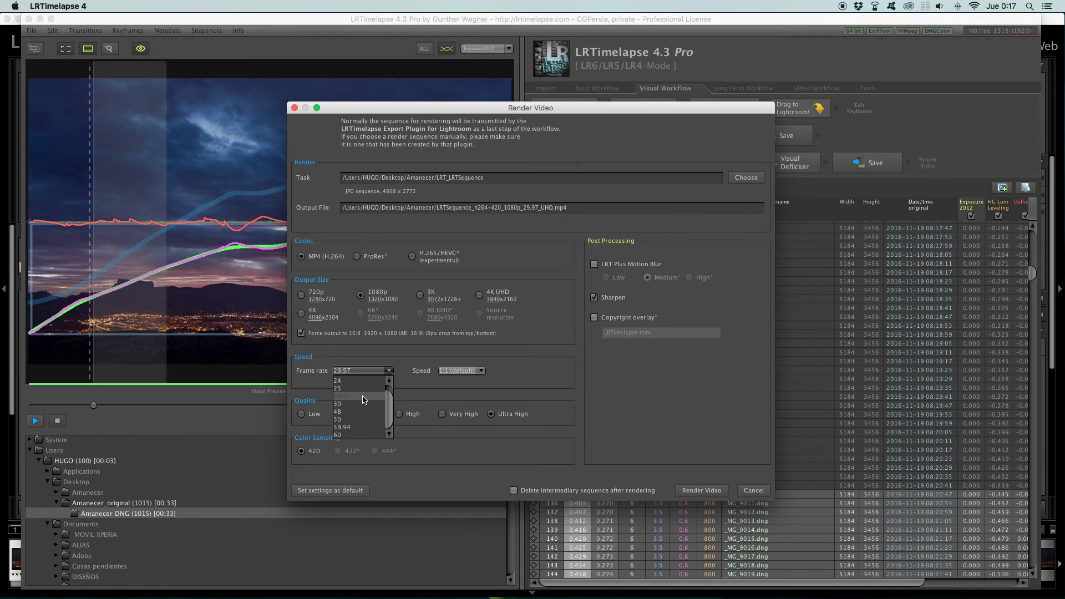
pyautogui.click(364, 397)
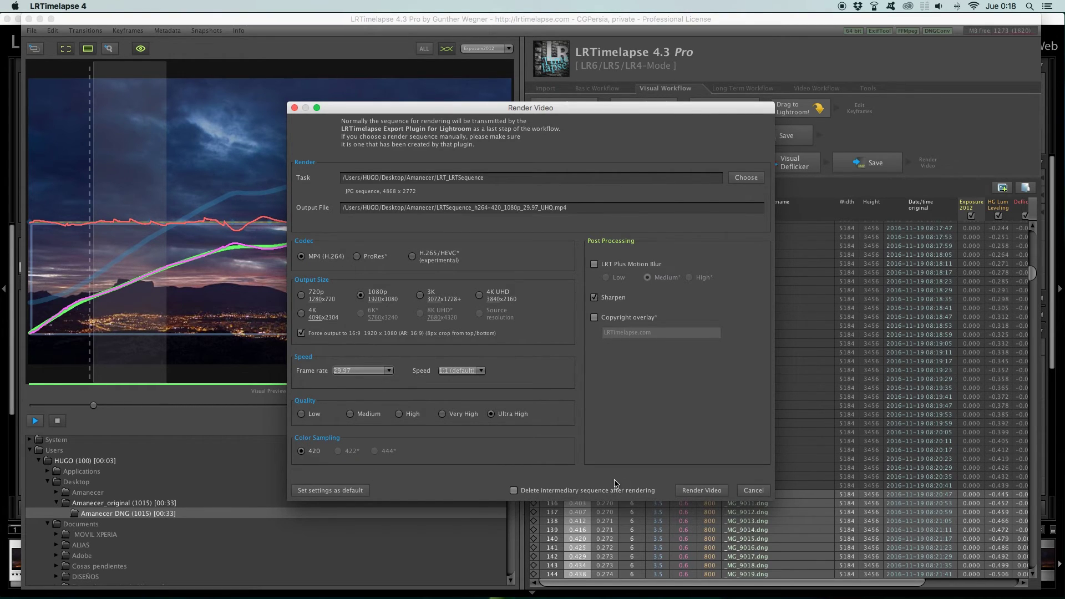
# Step: Render the LRT_LRTSequence frames to the 1080p MP4, then close LRTimelapse
pyautogui.click(700, 491)
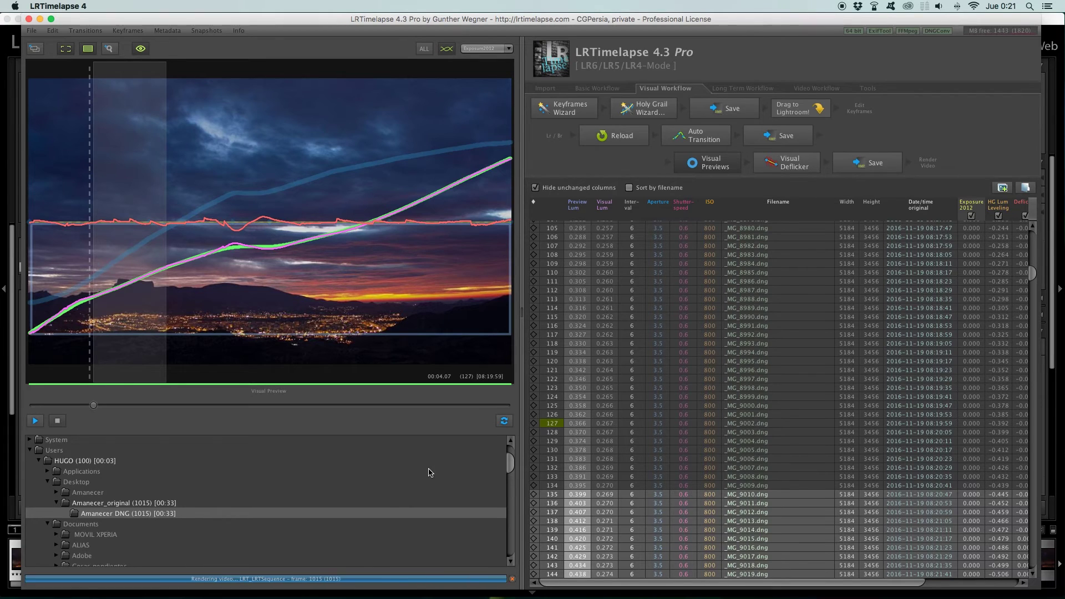
pyautogui.moveTo(590, 19); pyautogui.dragTo(586, 18)
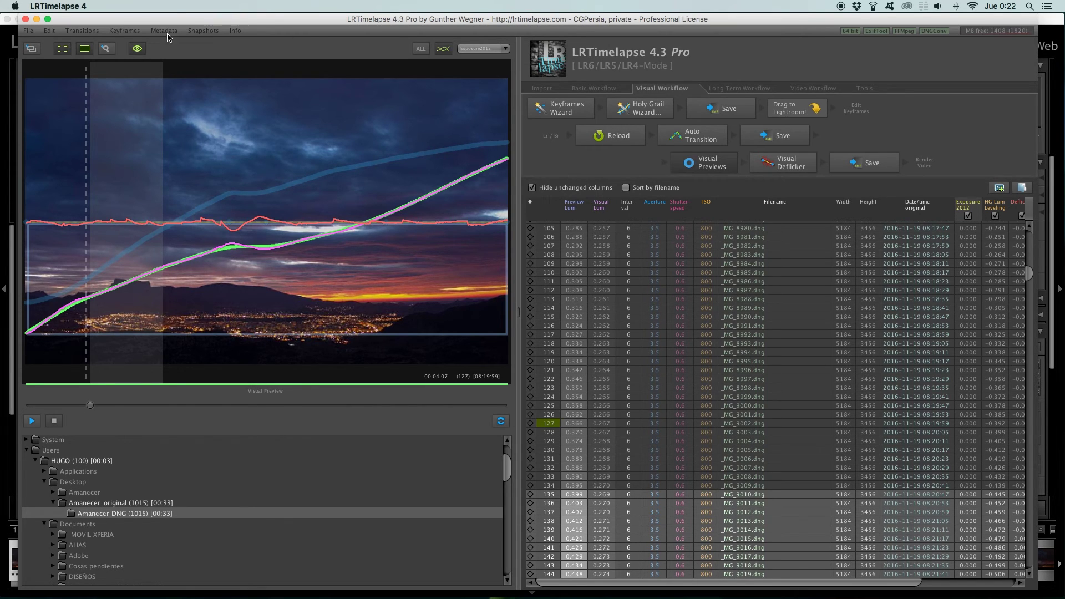
pyautogui.click(24, 19)
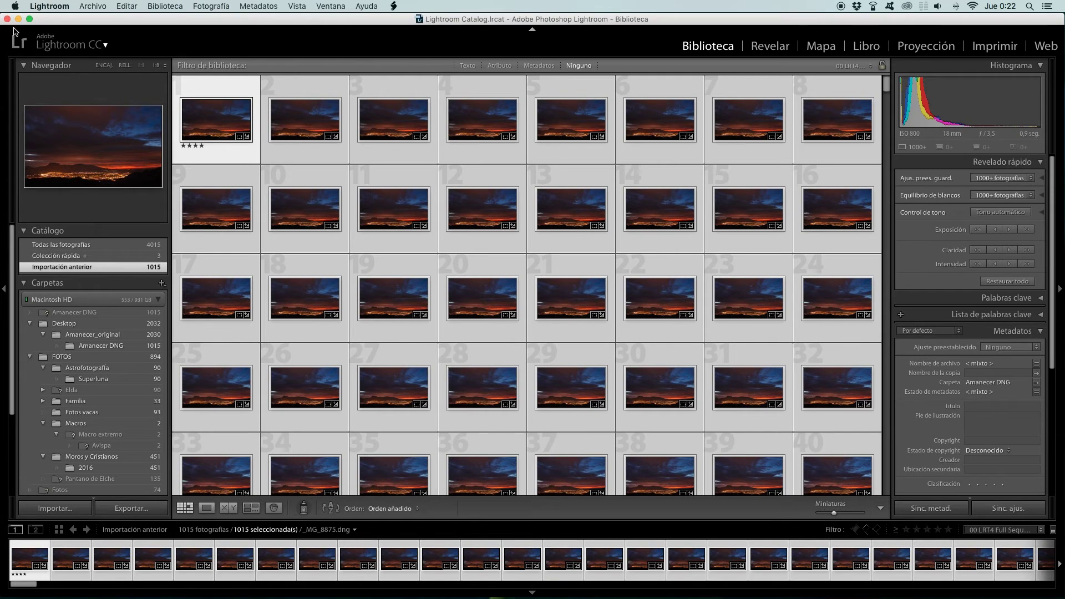
# Step: Close Lightroom, open the desktop Amanecer folder, and open the LRTSequence MP4 in VLC
pyautogui.click(7, 19)
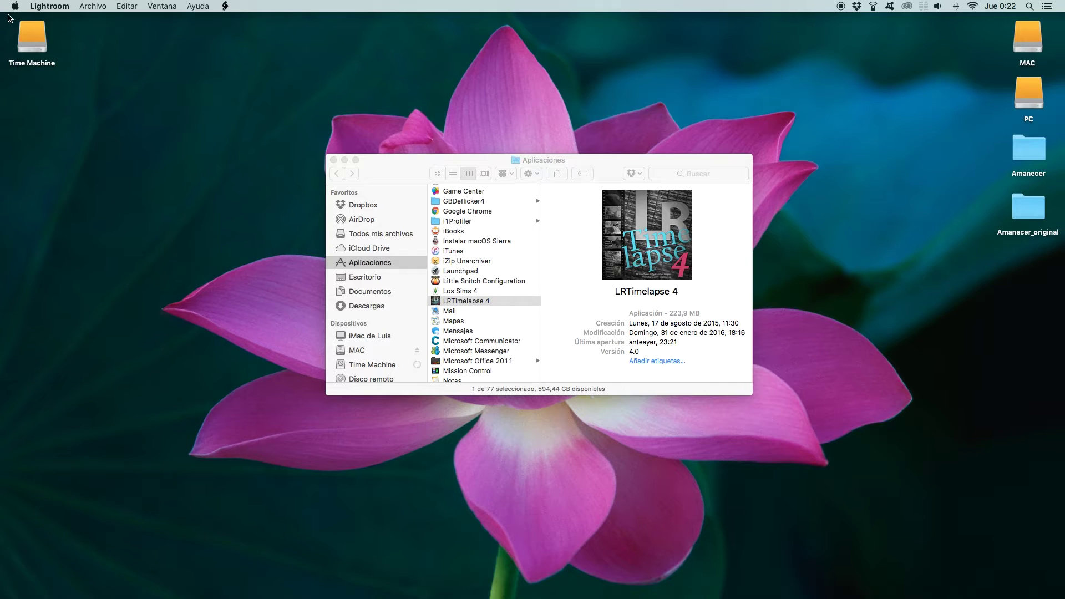
pyautogui.click(333, 161)
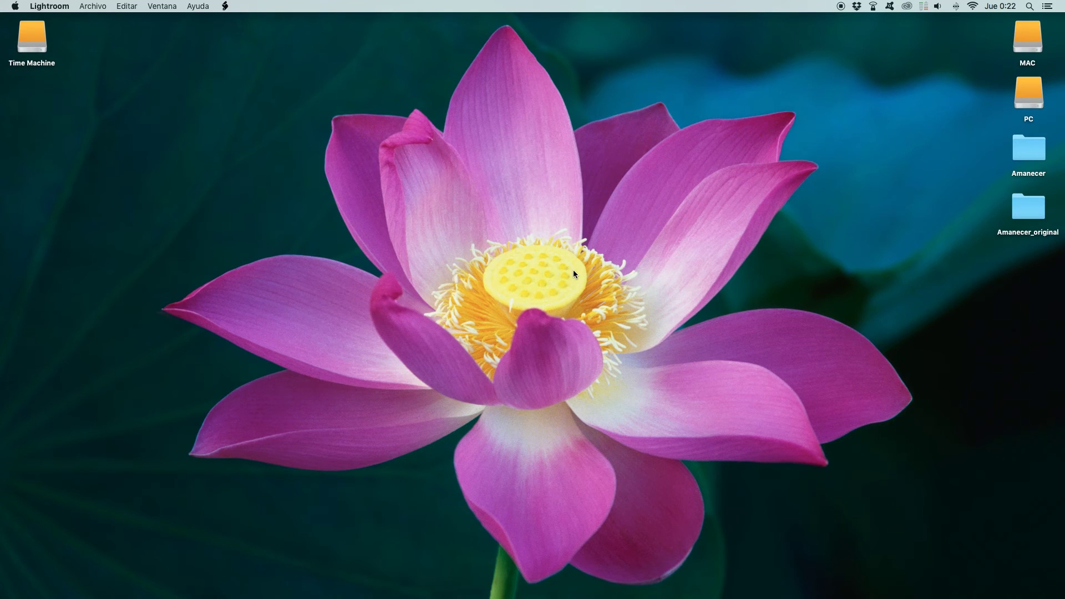
pyautogui.doubleClick(1028, 149)
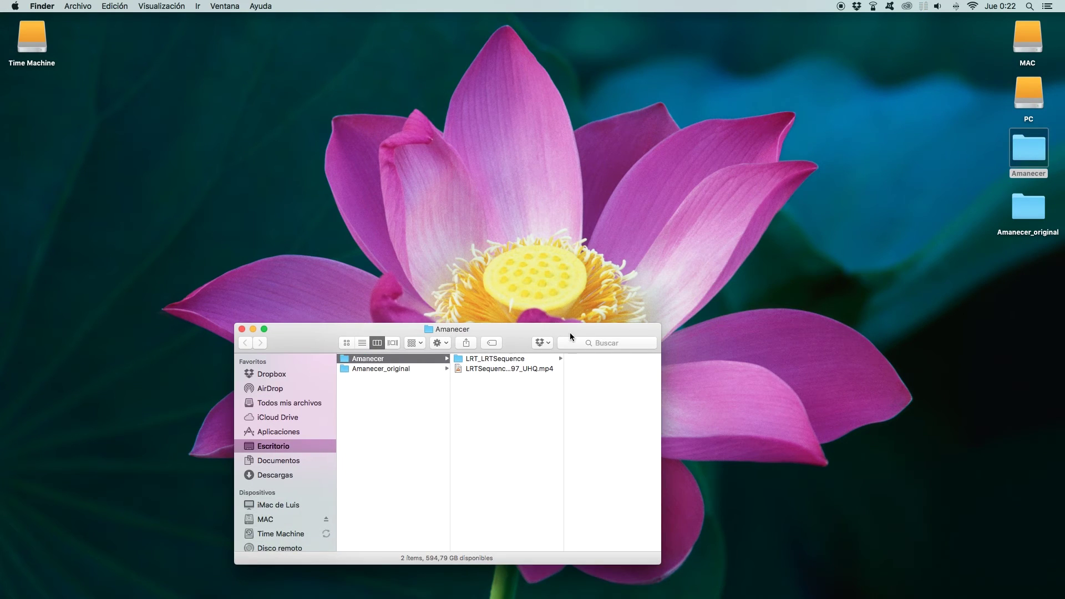
pyautogui.moveTo(570, 334); pyautogui.dragTo(618, 217)
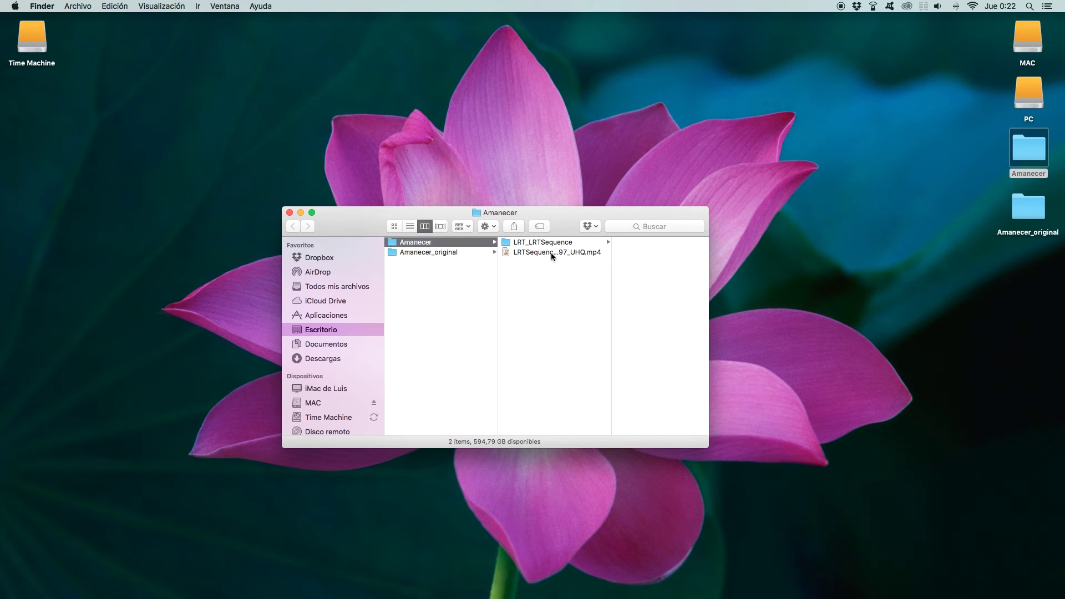
pyautogui.click(551, 252)
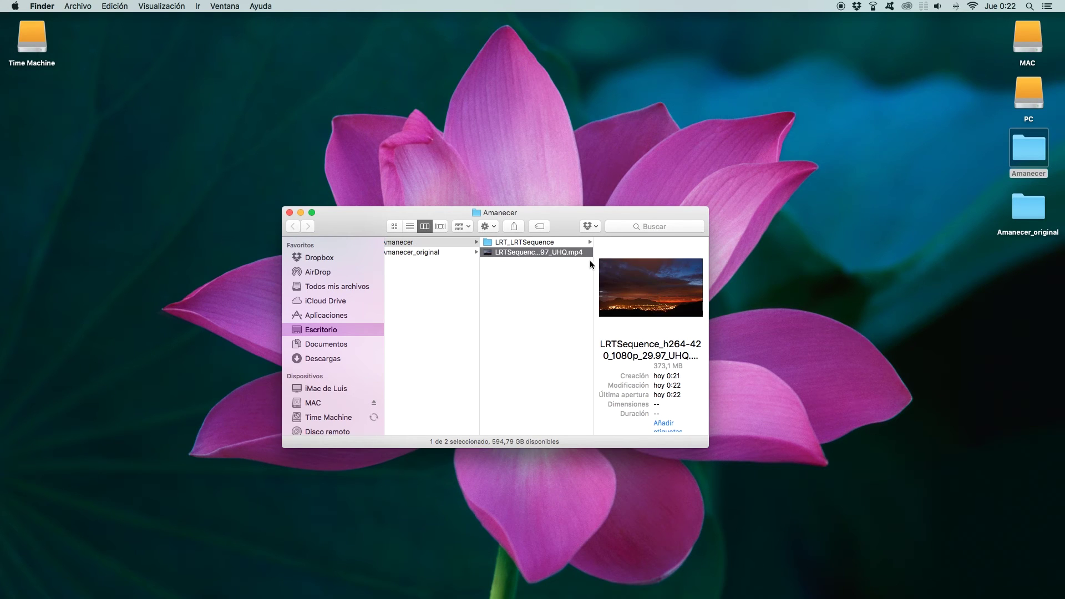
pyautogui.doubleClick(560, 252)
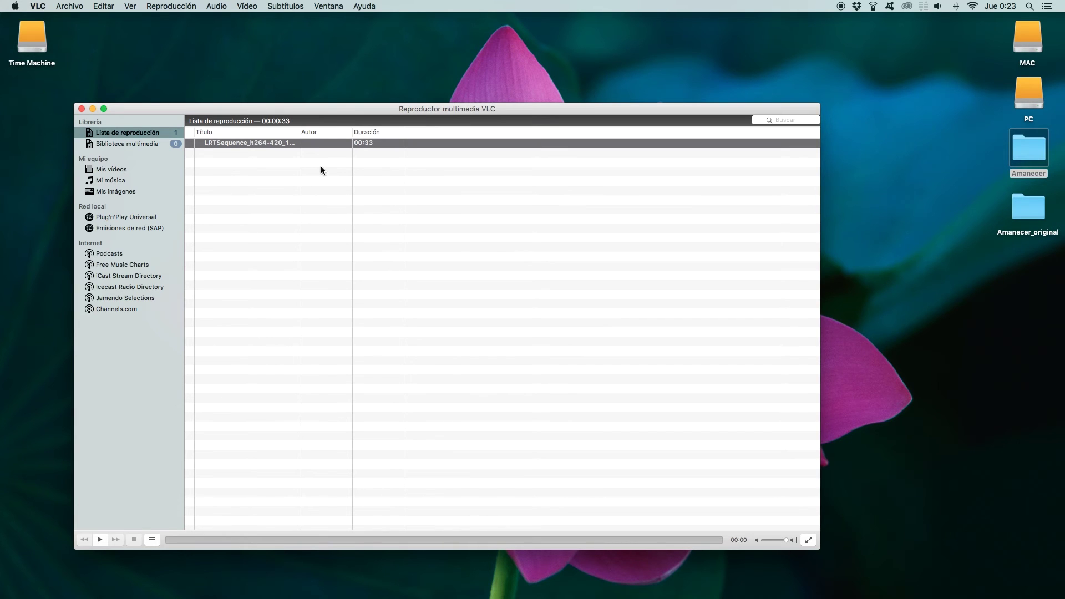
# Step: Reposition and enlarge the VLC windows, then play the time-lapse from the start
pyautogui.moveTo(340, 112); pyautogui.dragTo(368, 95)
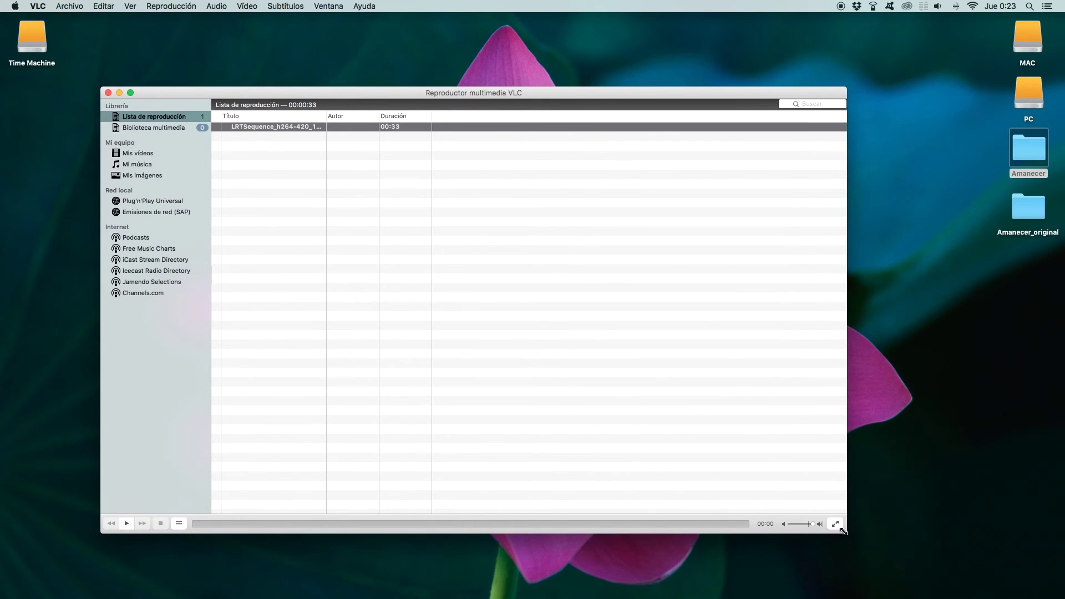
pyautogui.moveTo(843, 531); pyautogui.dragTo(954, 570)
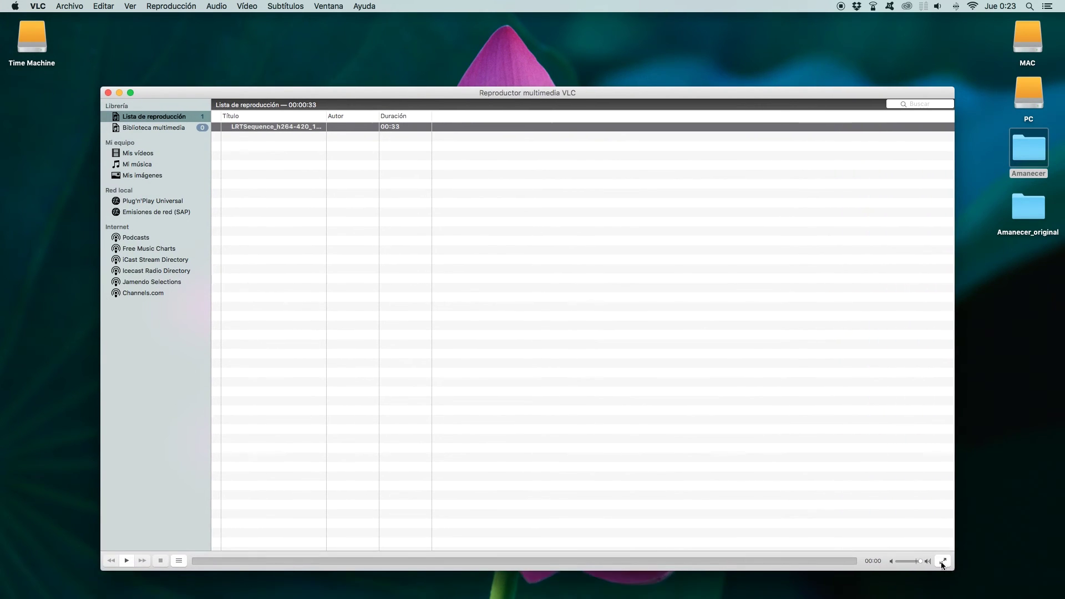
pyautogui.moveTo(457, 92); pyautogui.dragTo(454, 78)
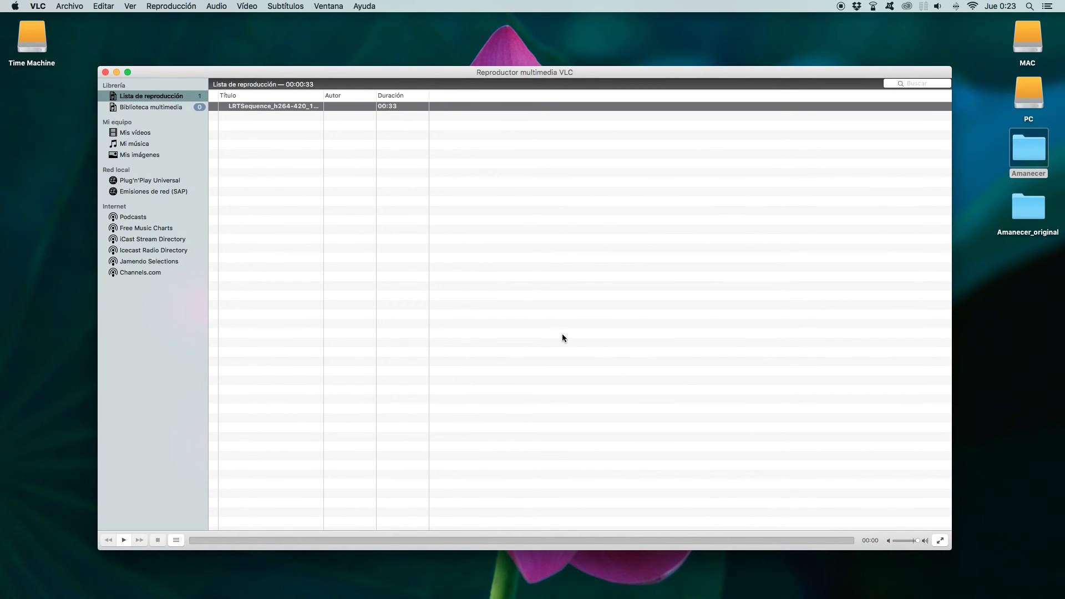
pyautogui.click(123, 541)
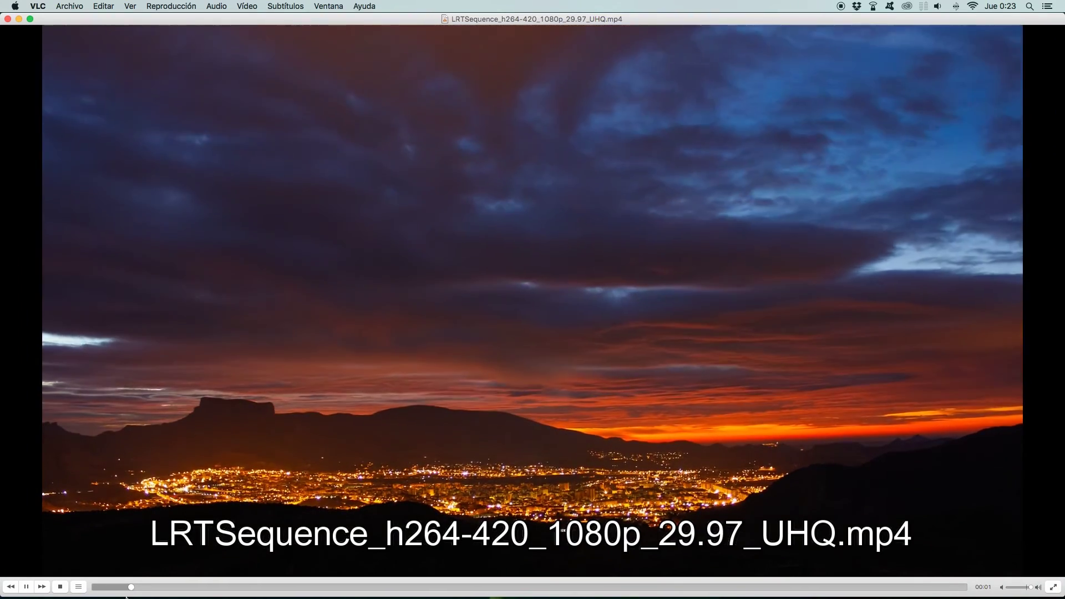
pyautogui.click(60, 587)
pyautogui.click(128, 541)
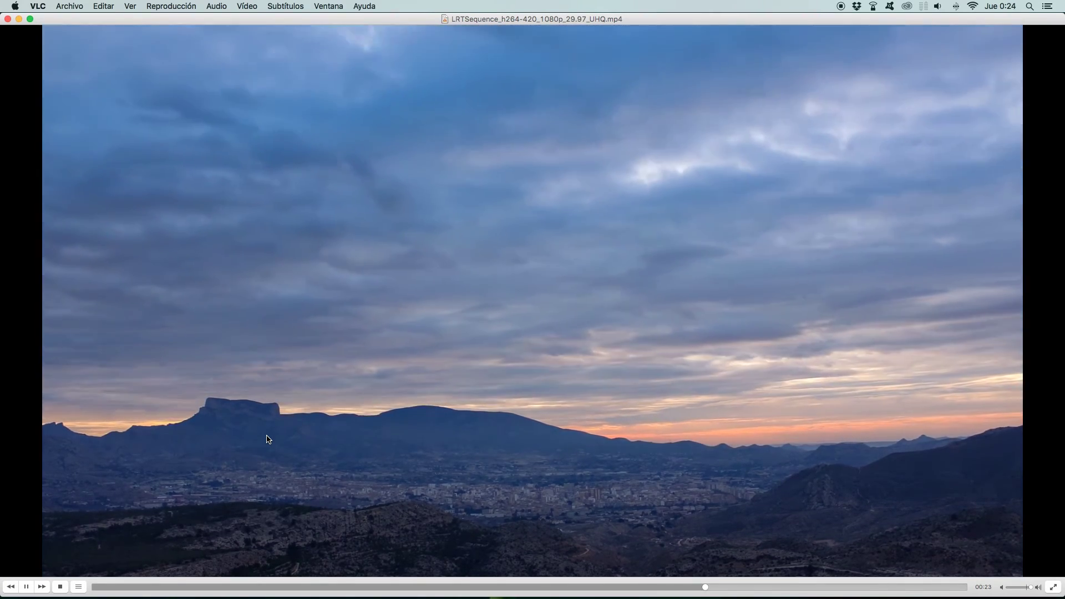
# Step: Scrub back through the time-lapse's opening seconds, replay it, then quit VLC
pyautogui.click(132, 588)
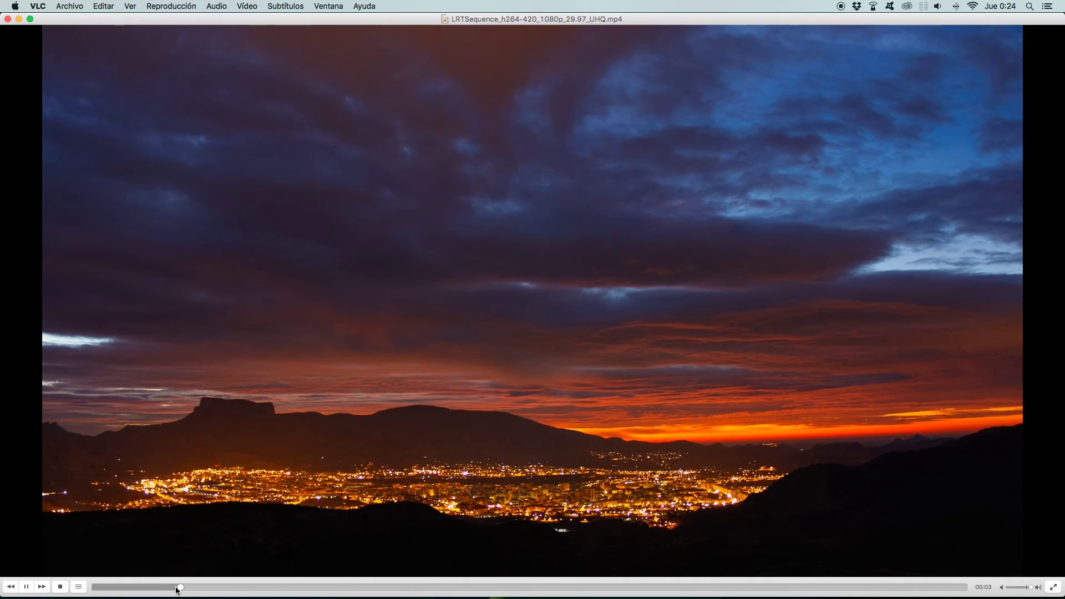
pyautogui.moveTo(174, 589); pyautogui.dragTo(187, 588)
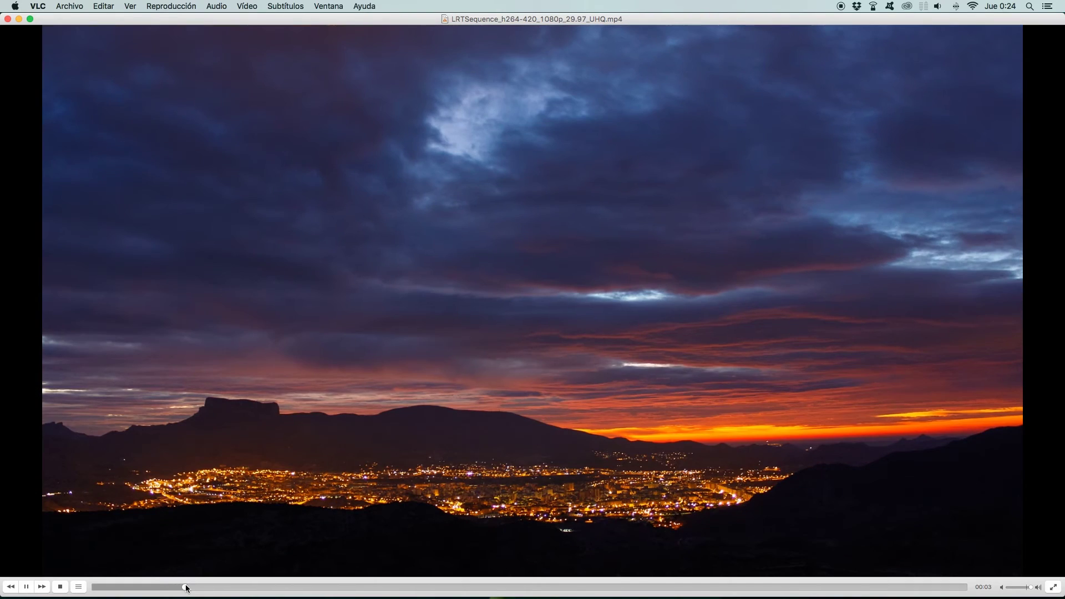
pyautogui.moveTo(165, 589); pyautogui.dragTo(146, 593)
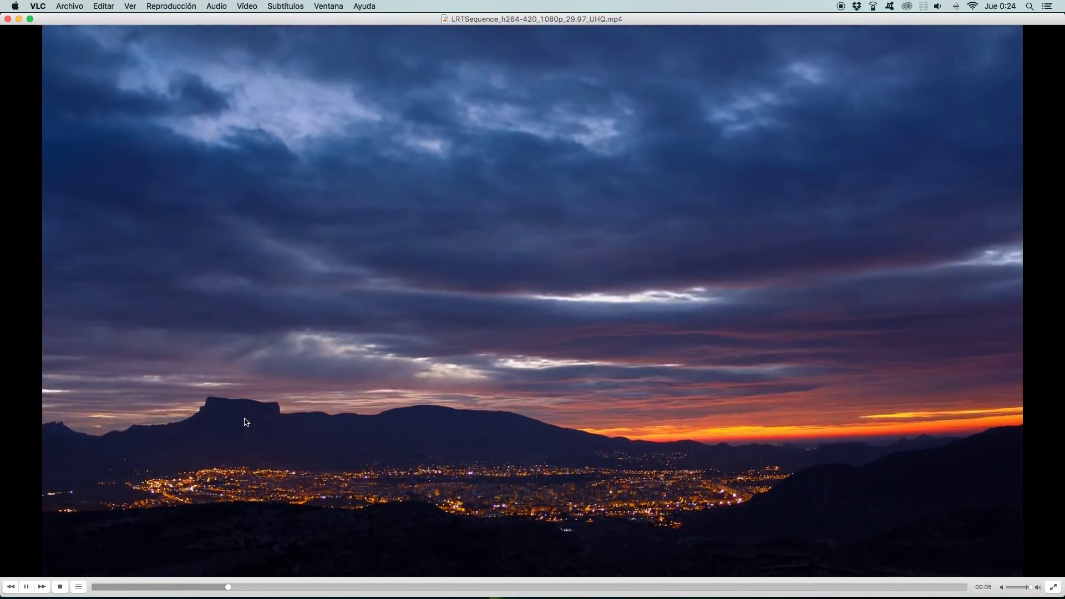
pyautogui.moveTo(274, 589); pyautogui.dragTo(193, 589)
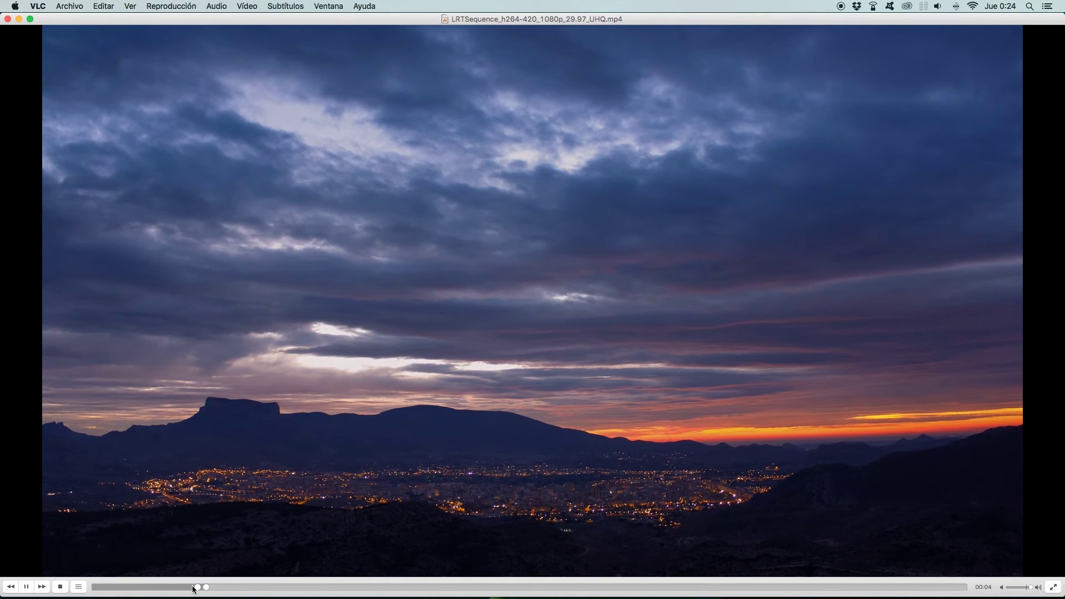
pyautogui.click(63, 588)
pyautogui.click(125, 542)
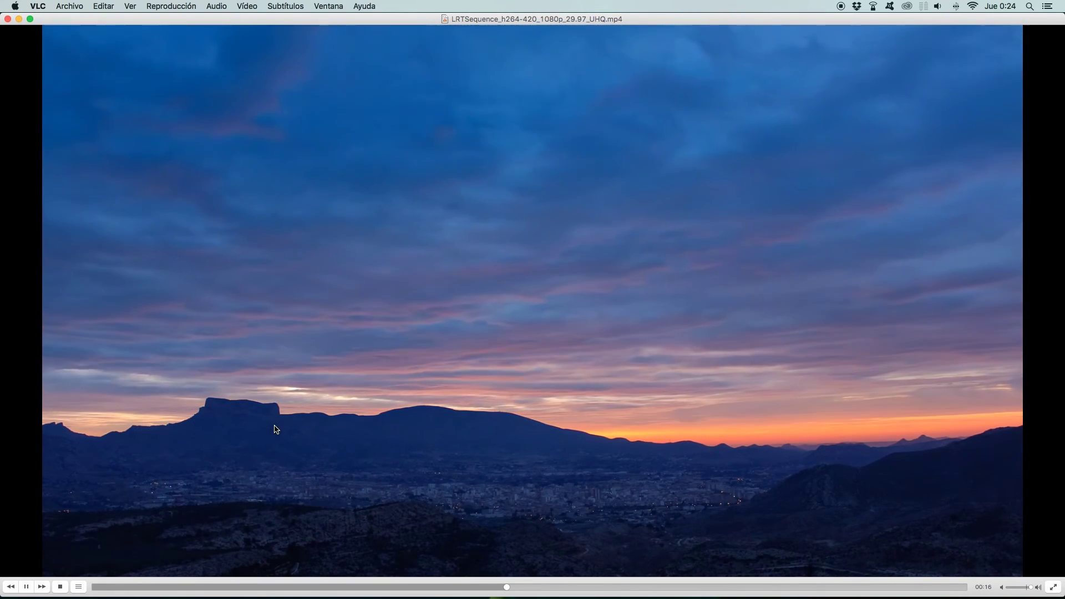
pyautogui.click(7, 20)
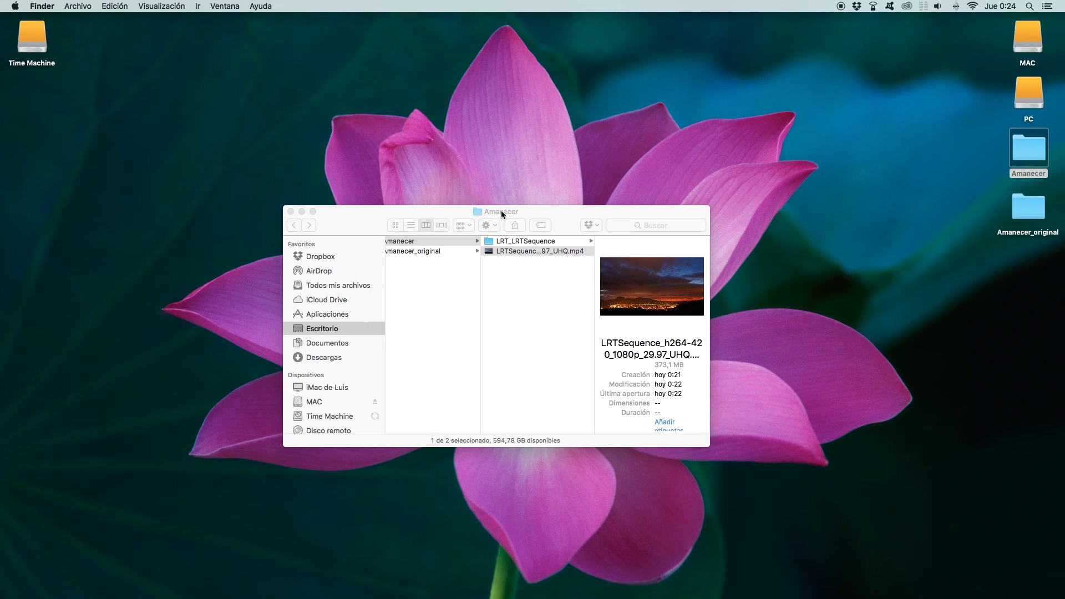
# Step: Drag the Amanecer Finder window up and right, then nudge it further right
pyautogui.moveTo(501, 212); pyautogui.dragTo(684, 144)
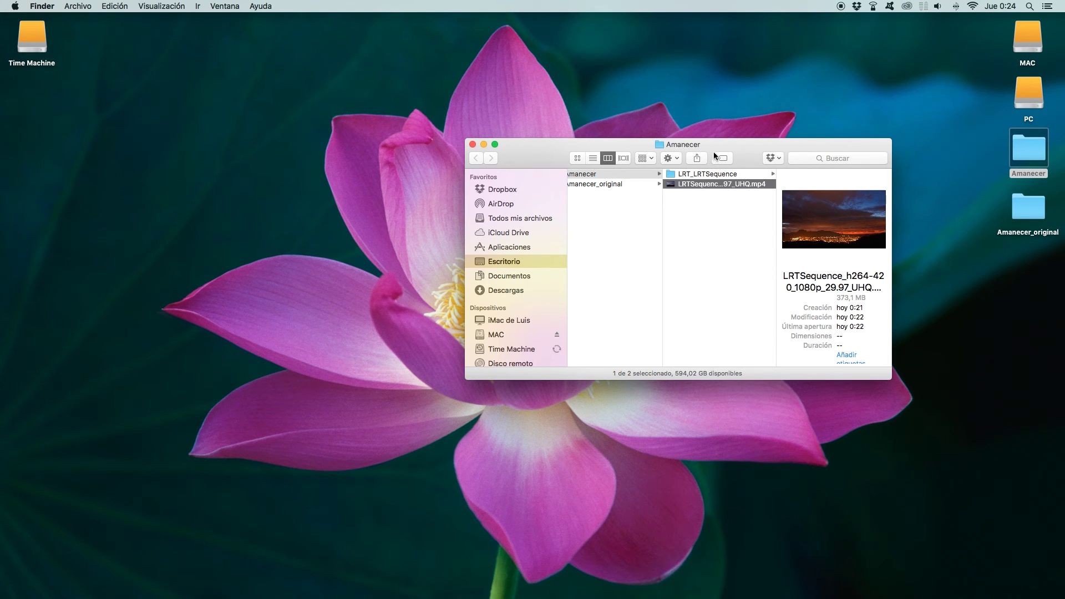
pyautogui.moveTo(717, 142); pyautogui.dragTo(772, 143)
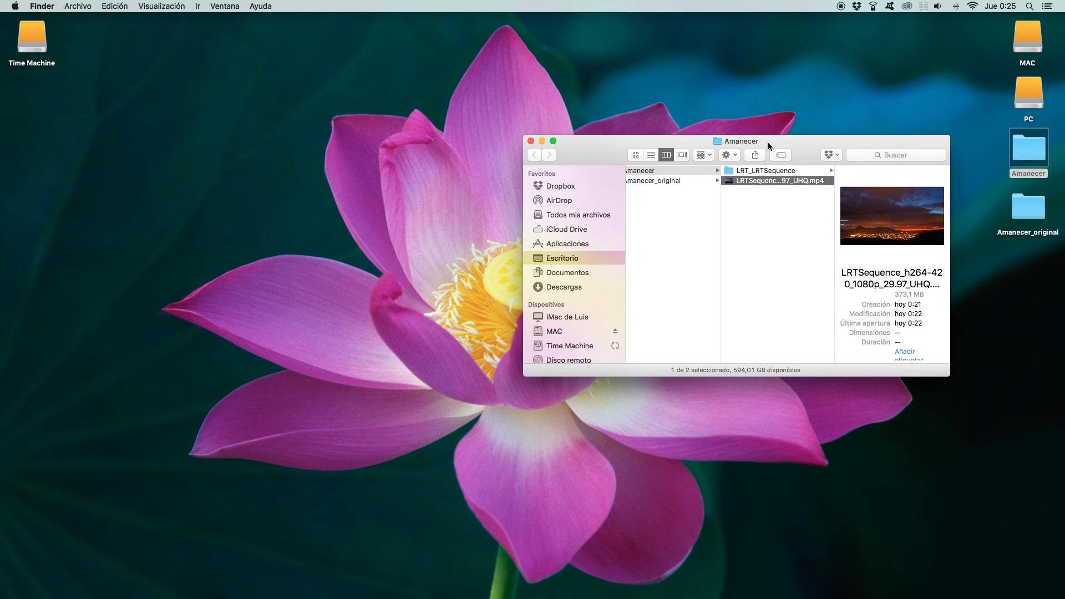
pyautogui.moveTo(514, 581)
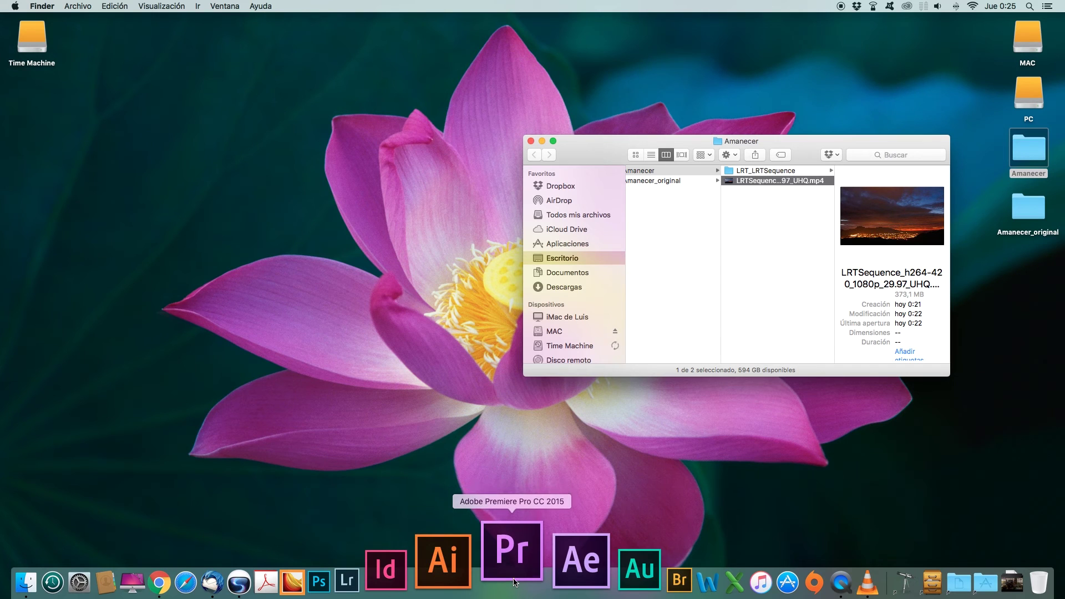
# Step: Launch Adobe Premiere Pro CC from the Dock to get an empty untitled project
pyautogui.click(541, 549)
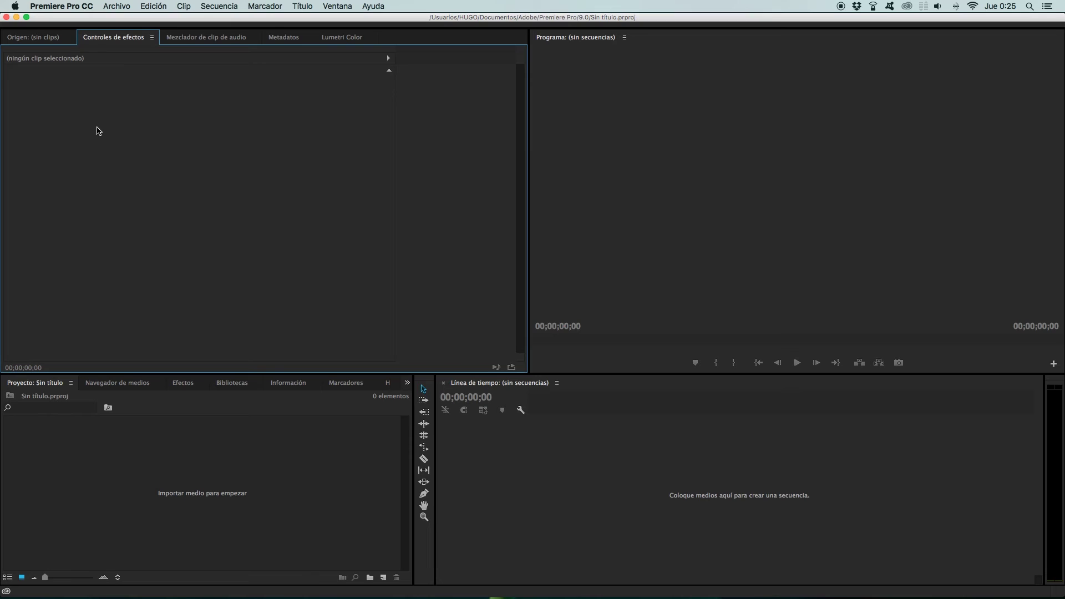
# Step: Create sequence Secuencia 01 using the AVCHD 1080p30 preset (1080p, 29.97 fps)
pyautogui.click(132, 8)
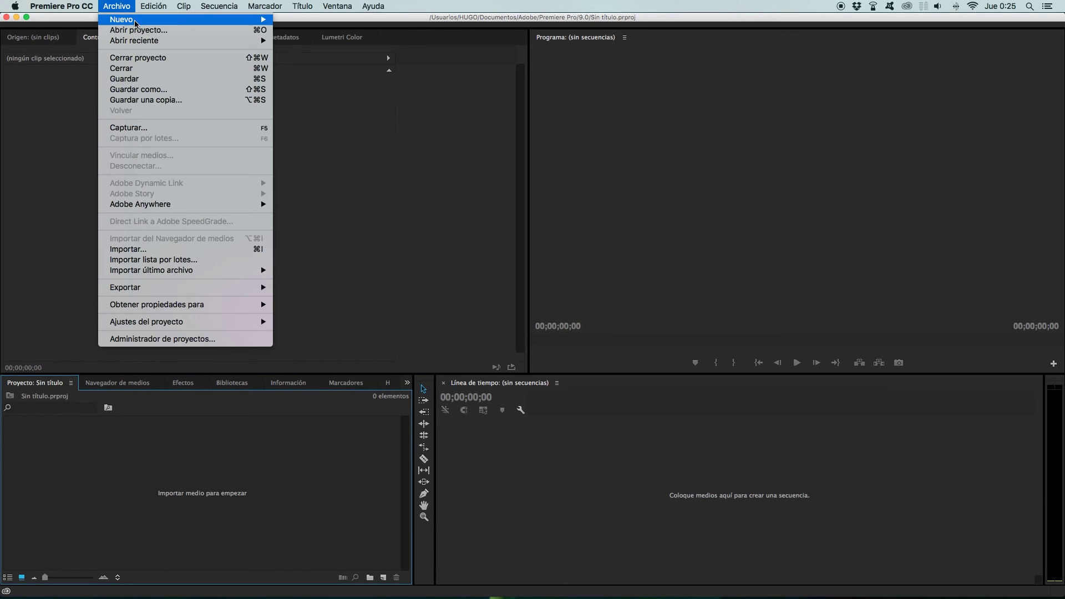
pyautogui.click(308, 34)
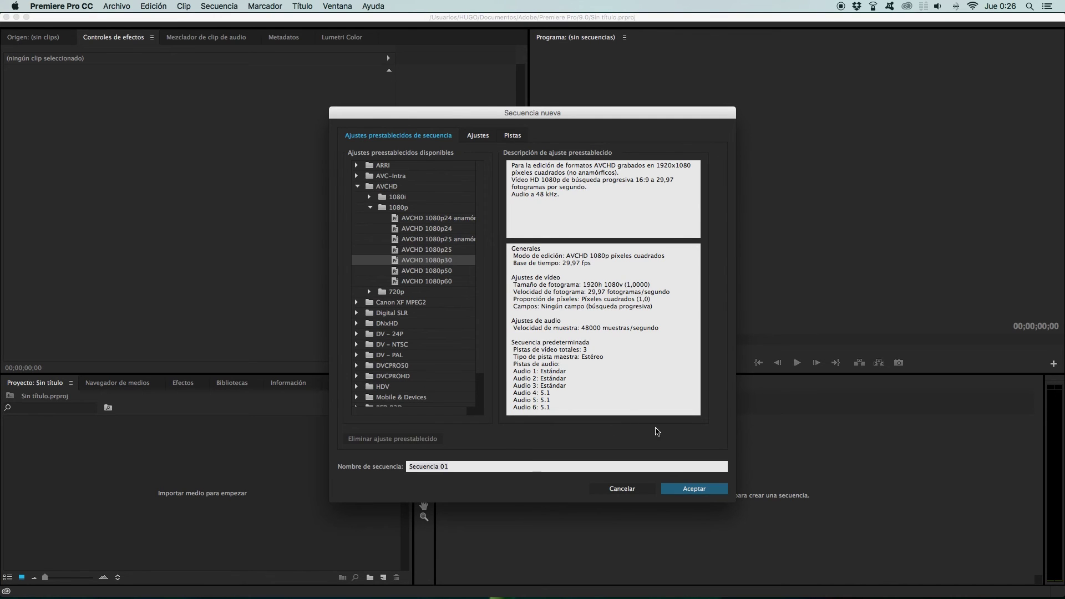
pyautogui.click(687, 492)
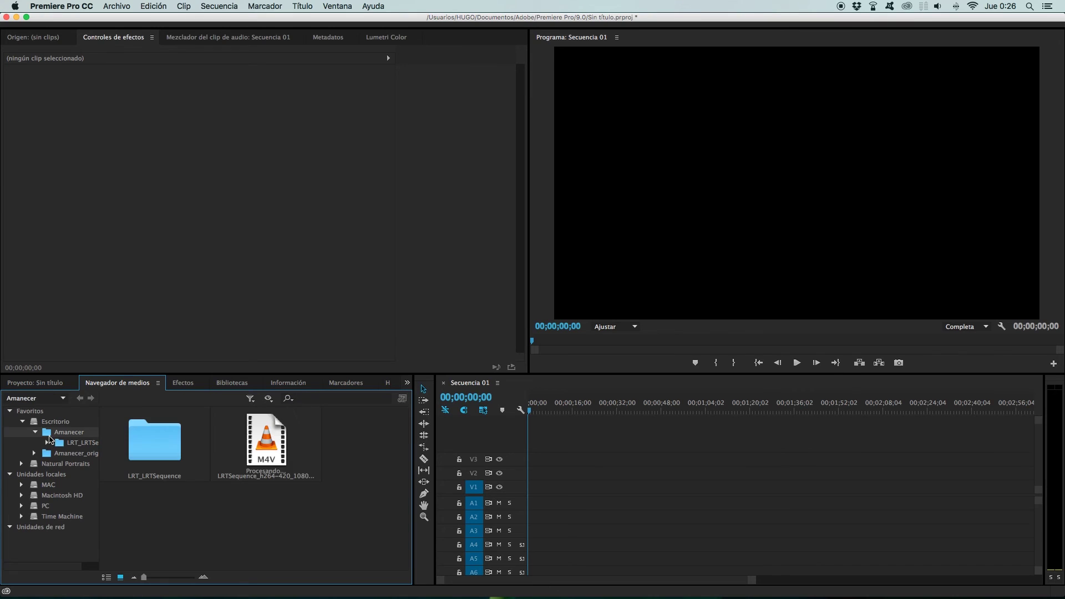
# Step: Load the sunrise time-lapse MP4 into the Source monitor and place it at 0 on V1
pyautogui.click(33, 37)
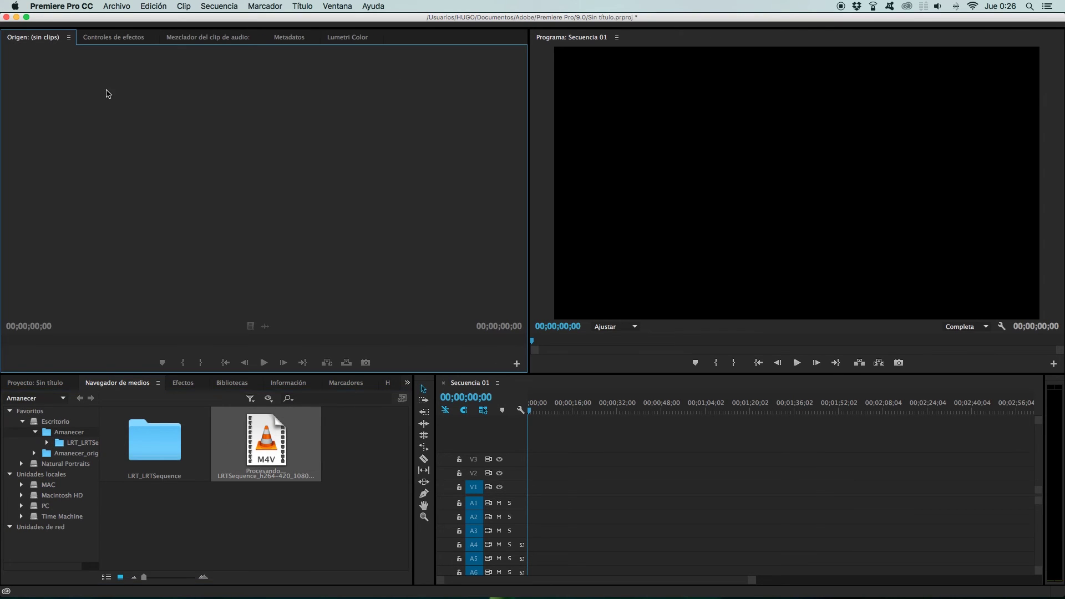
pyautogui.moveTo(276, 449); pyautogui.dragTo(230, 194)
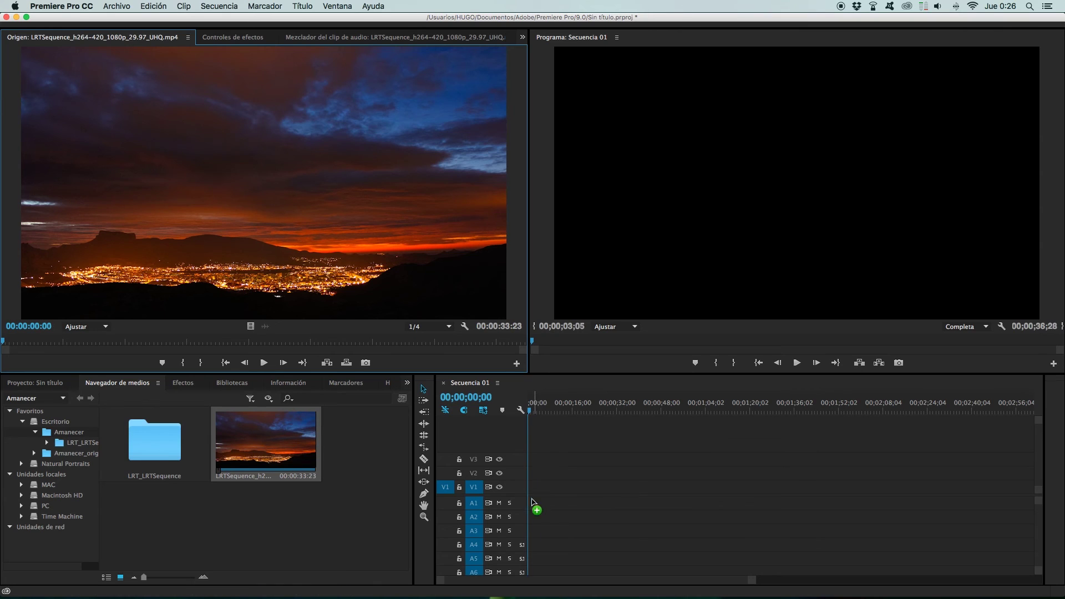
pyautogui.moveTo(532, 493); pyautogui.dragTo(532, 492)
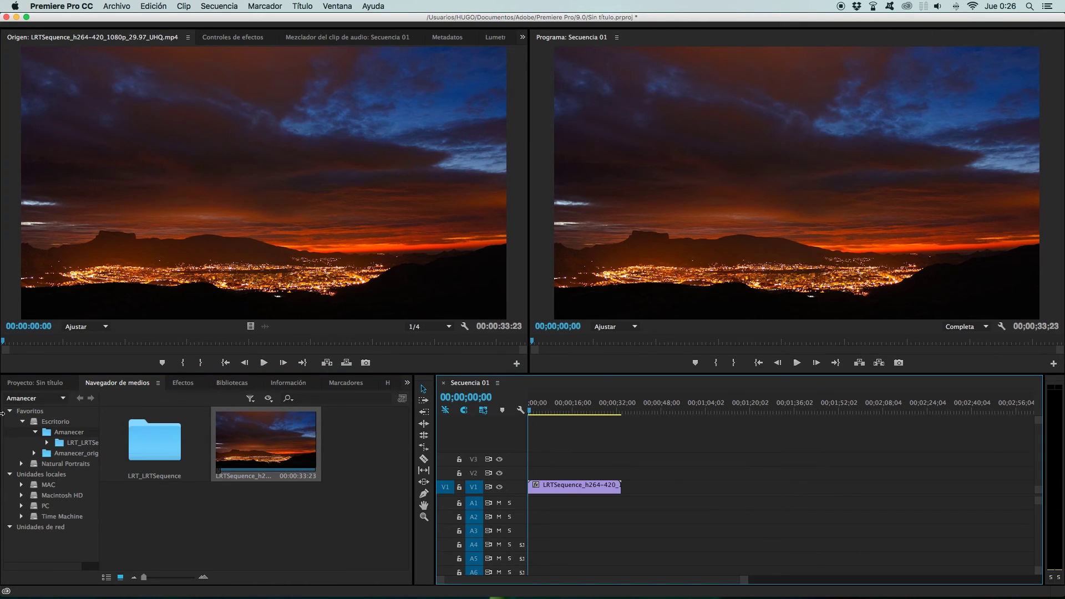
pyautogui.click(183, 383)
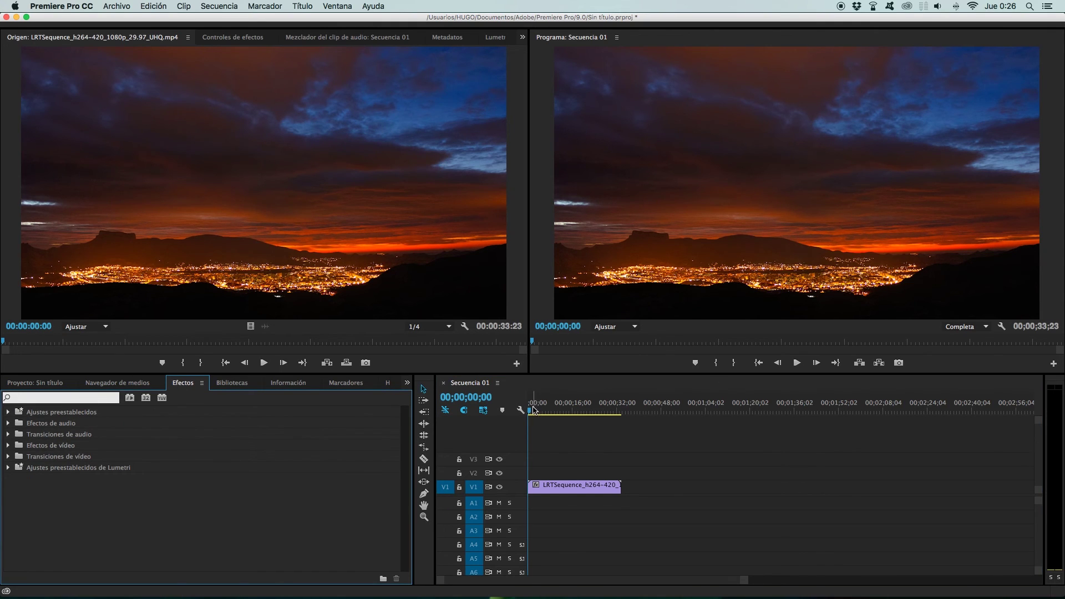
pyautogui.moveTo(531, 413); pyautogui.dragTo(537, 413)
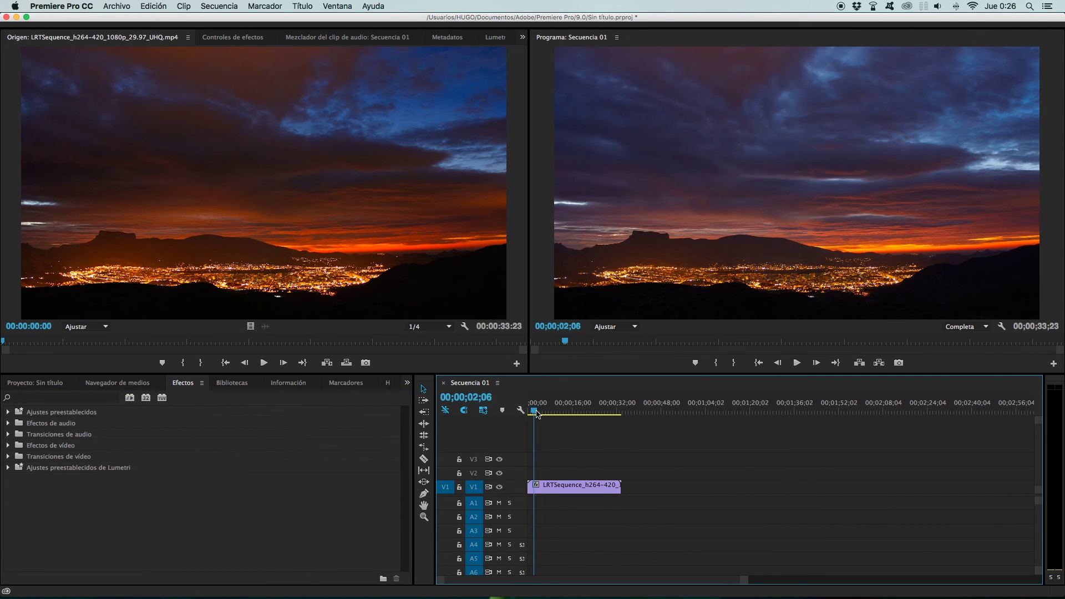
pyautogui.moveTo(536, 414); pyautogui.dragTo(544, 412)
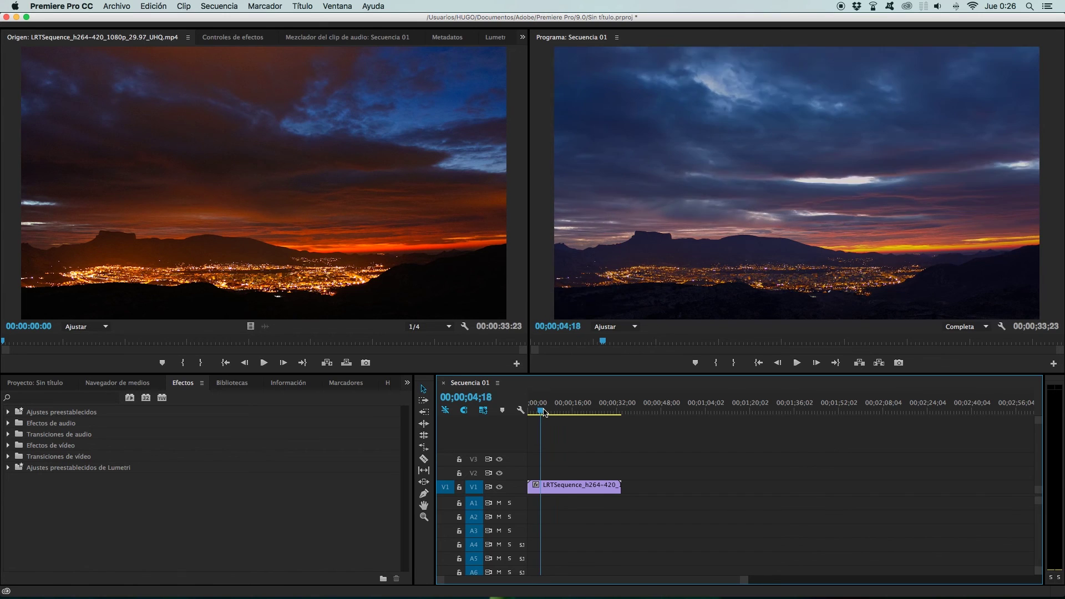
pyautogui.moveTo(612, 340); pyautogui.dragTo(656, 342)
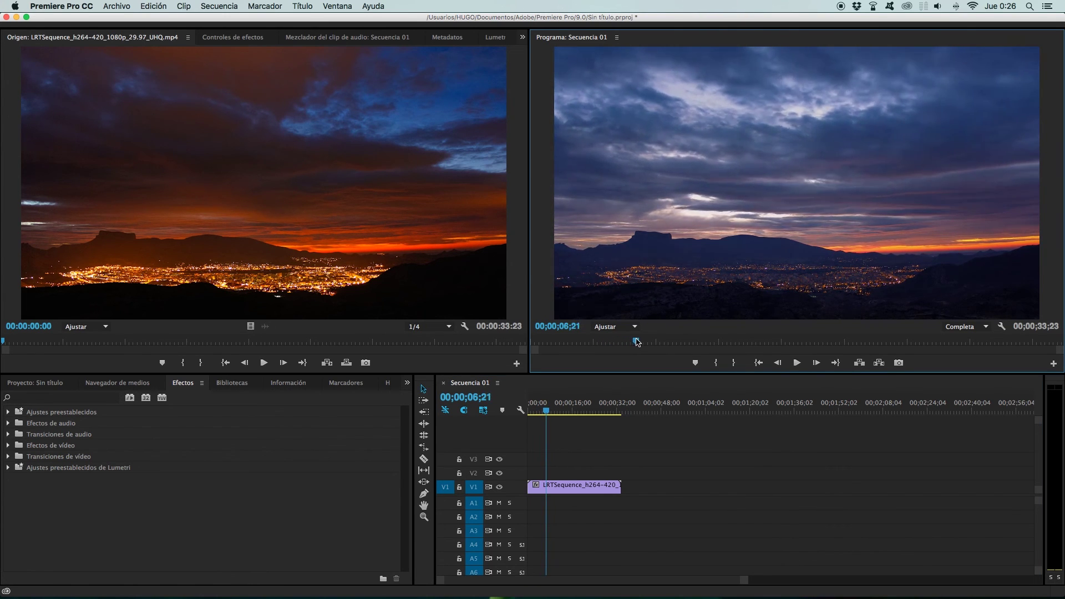
pyautogui.moveTo(630, 343); pyautogui.dragTo(572, 345)
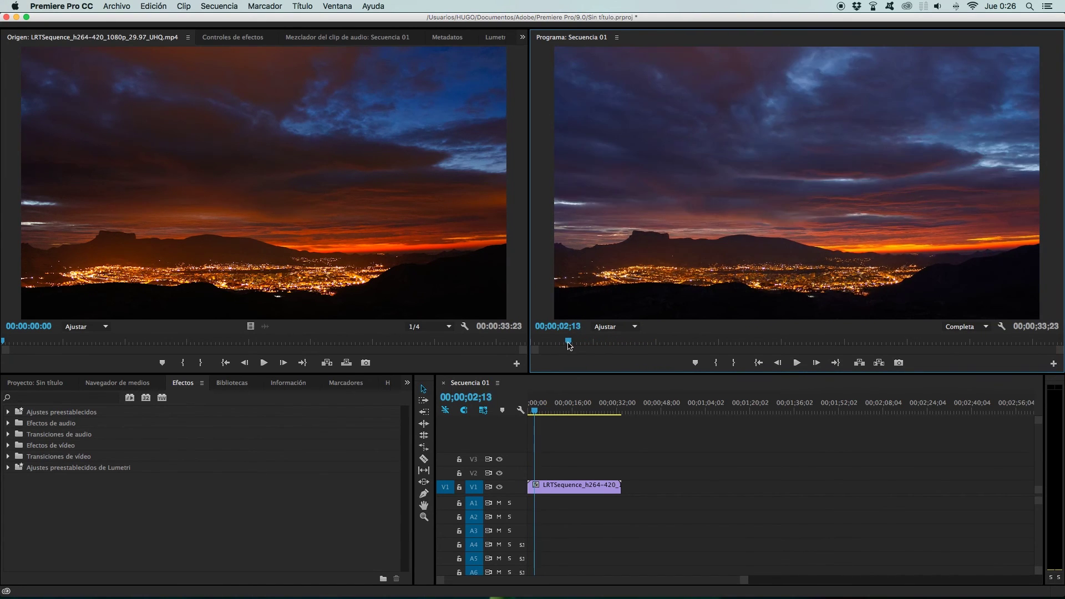
pyautogui.moveTo(572, 346); pyautogui.dragTo(593, 343)
pyautogui.click(797, 362)
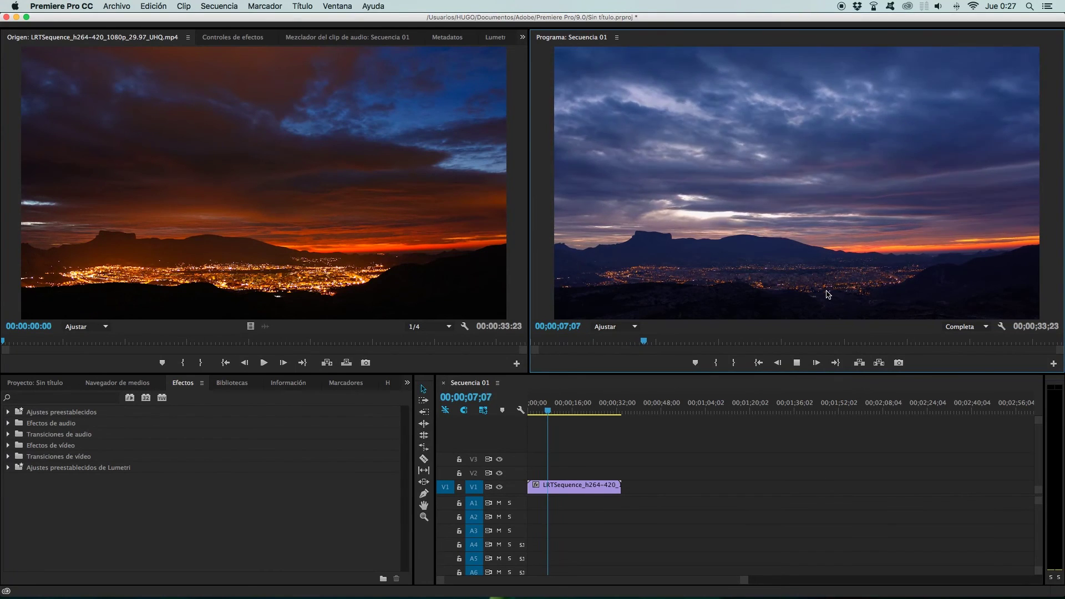
pyautogui.click(798, 364)
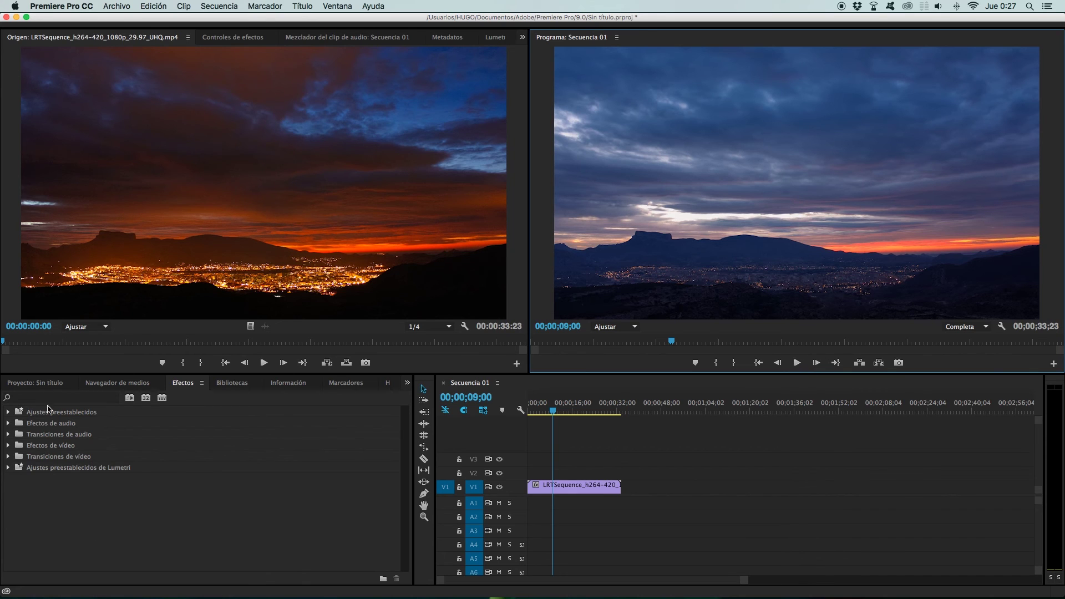
pyautogui.click(66, 398)
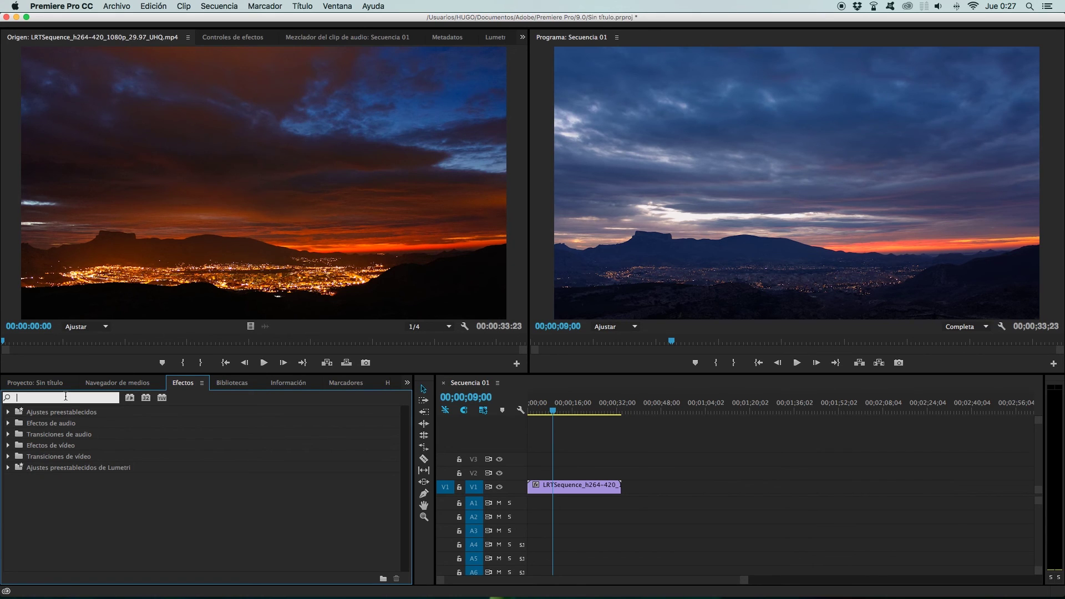
# Step: Search 'estabi' and apply Estabilizador de deformación to the V1 clip, showing its effect controls
pyautogui.write('estab')
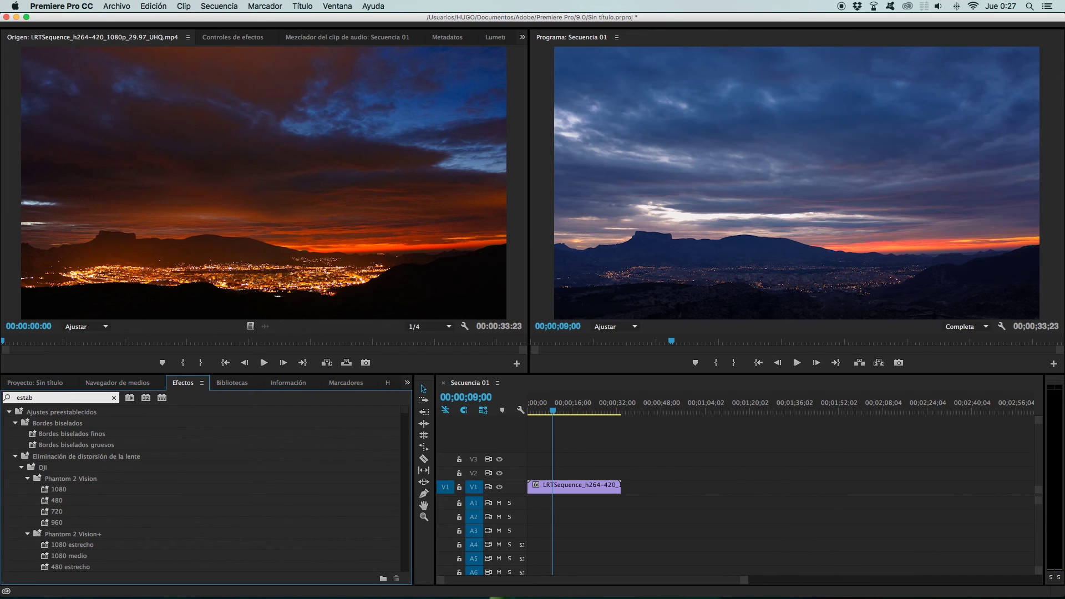
pyautogui.write('il')
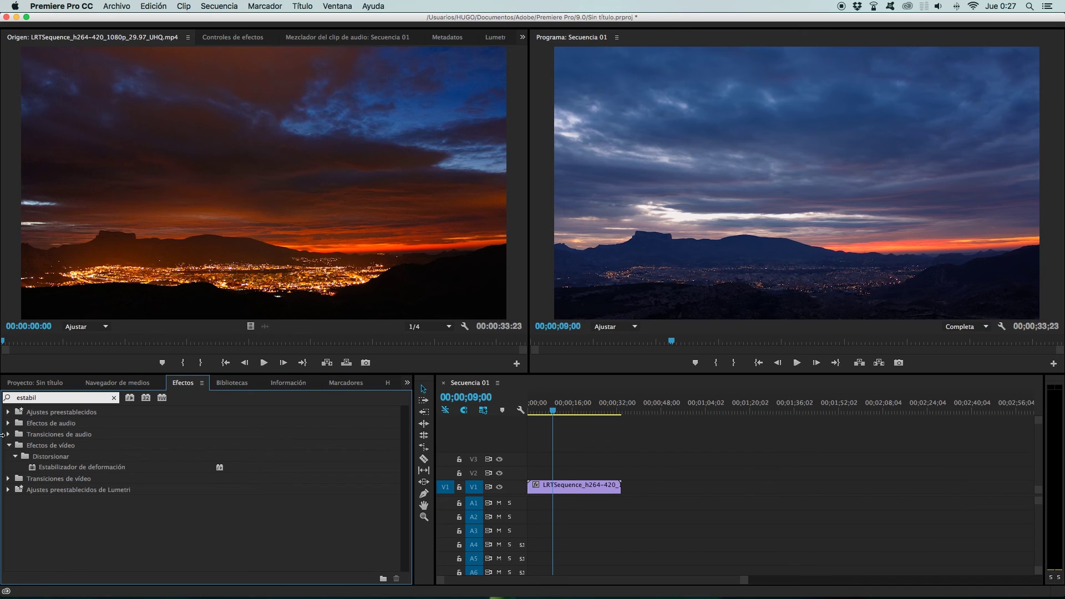
pyautogui.moveTo(38, 467)
pyautogui.mouseDown()
pyautogui.moveTo(465, 463)
pyautogui.moveTo(559, 487)
pyautogui.mouseUp()
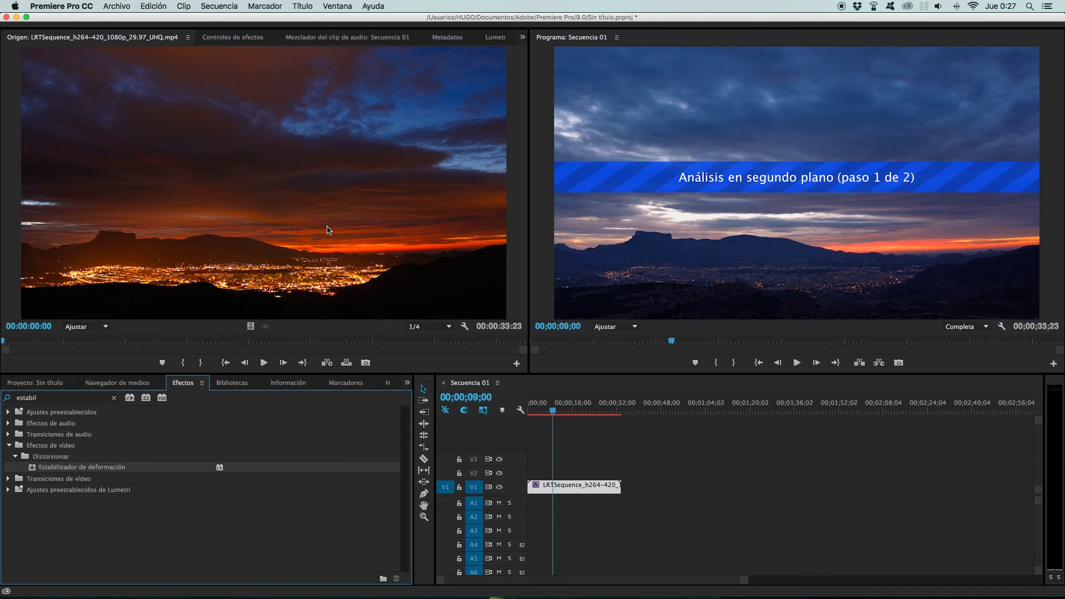
pyautogui.click(222, 39)
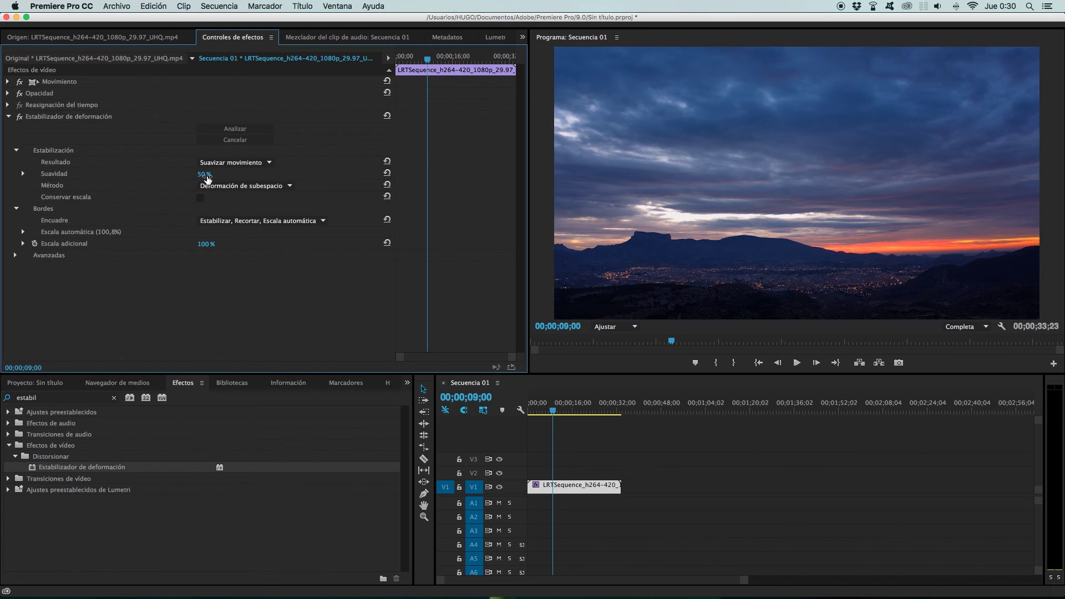
# Step: Set the Warp Stabilizer Suavidad to 100% and scrub the Program monitor to check it
pyautogui.click(204, 174)
pyautogui.write('100')
pyautogui.press('Return')
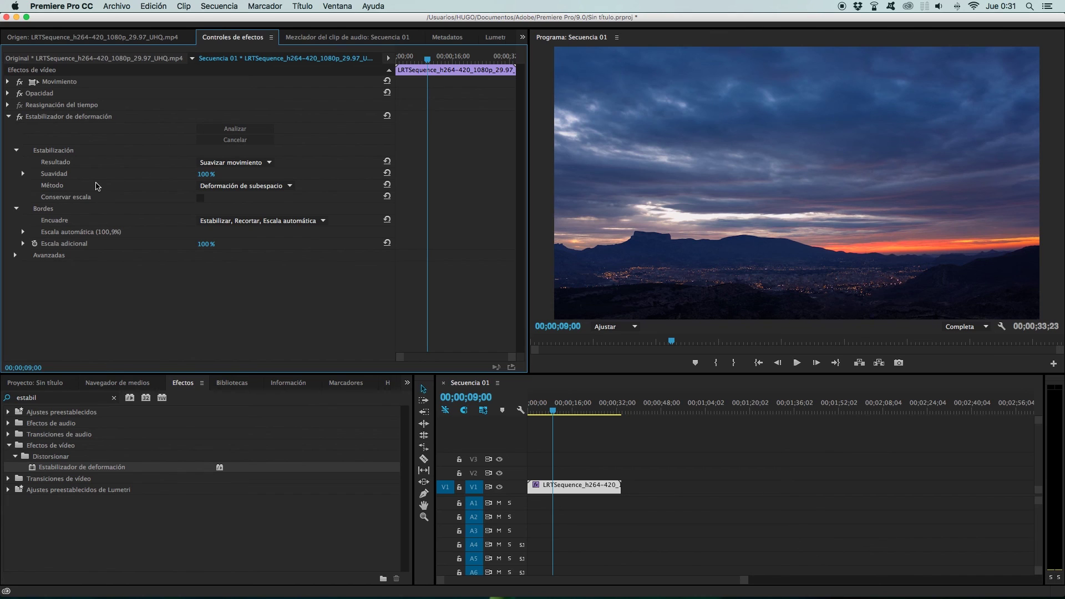
pyautogui.moveTo(670, 341)
pyautogui.mouseDown()
pyautogui.moveTo(563, 345)
pyautogui.moveTo(594, 344)
pyautogui.mouseUp()
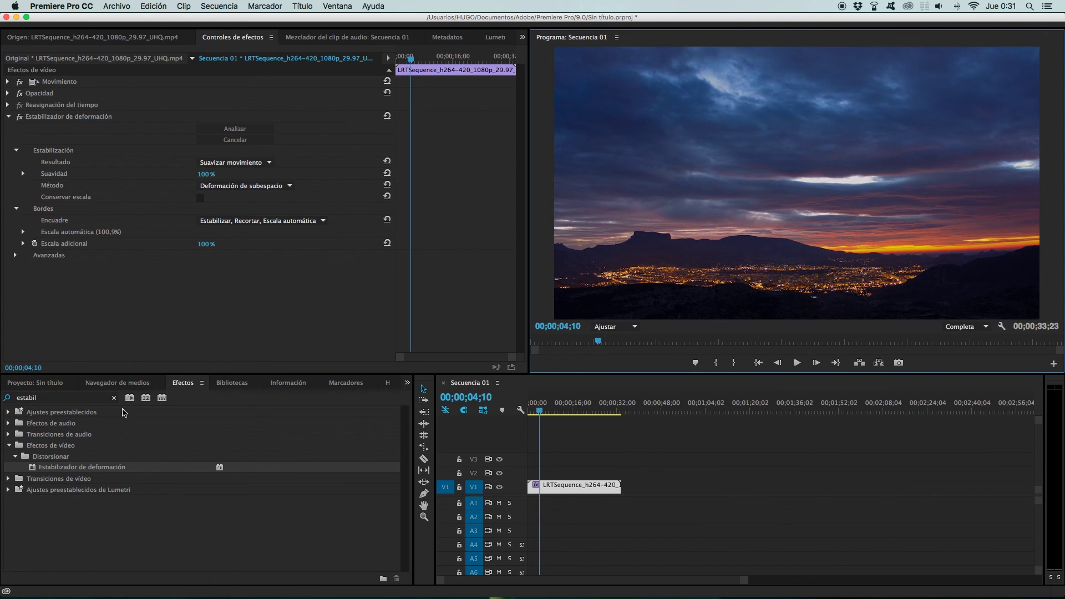
pyautogui.click(63, 399)
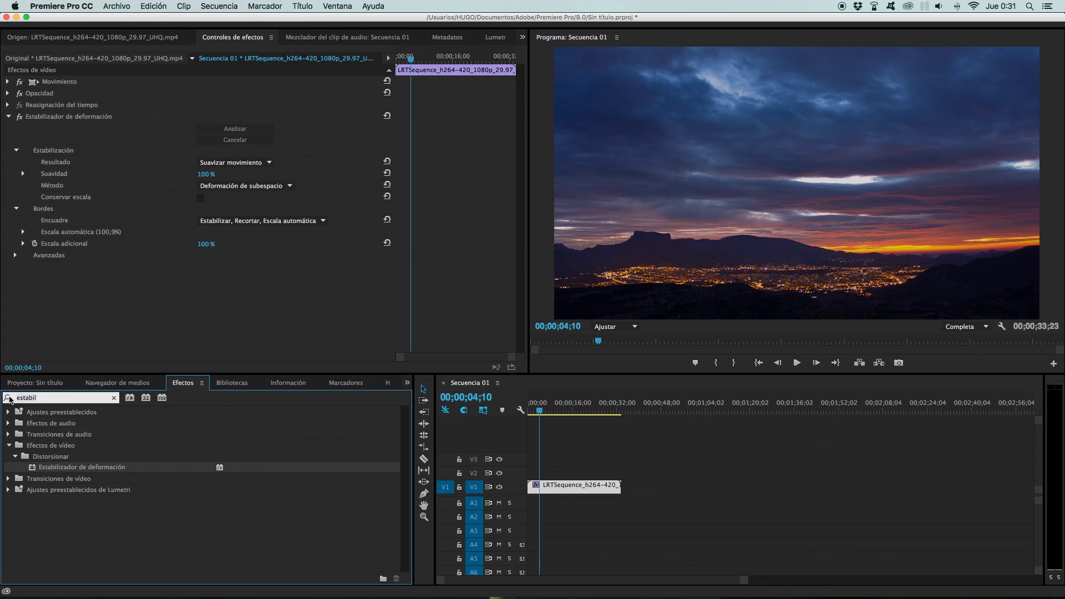
# Step: Search 'defli' and apply DEFlicker Time Lapse to the stabilized V1 clip
pyautogui.press('super+a')
pyautogui.write('defli')
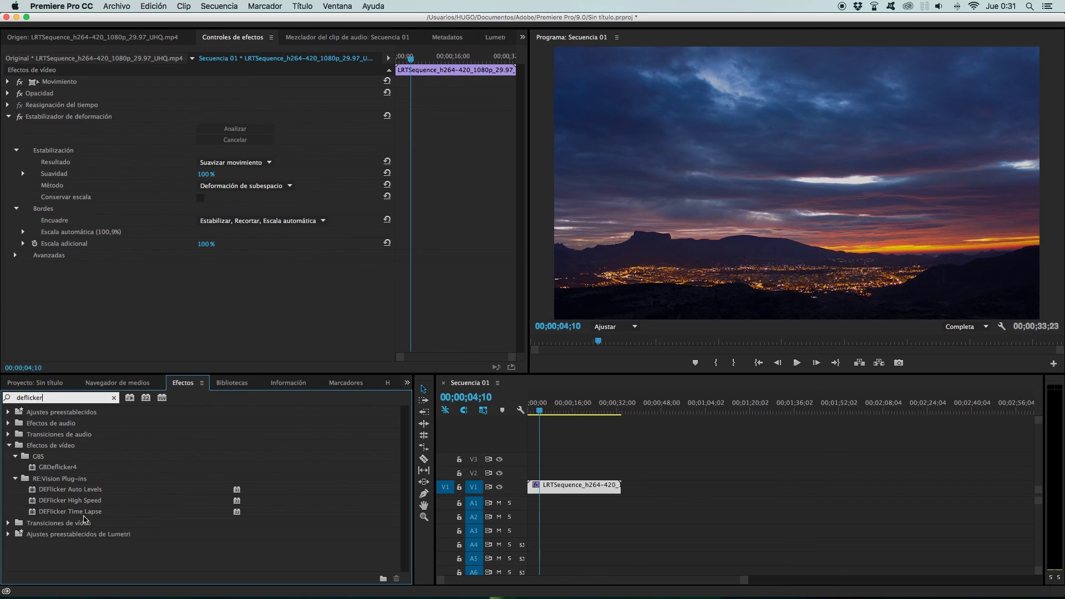
pyautogui.moveTo(37, 512)
pyautogui.mouseDown()
pyautogui.moveTo(505, 480)
pyautogui.moveTo(552, 487)
pyautogui.mouseUp()
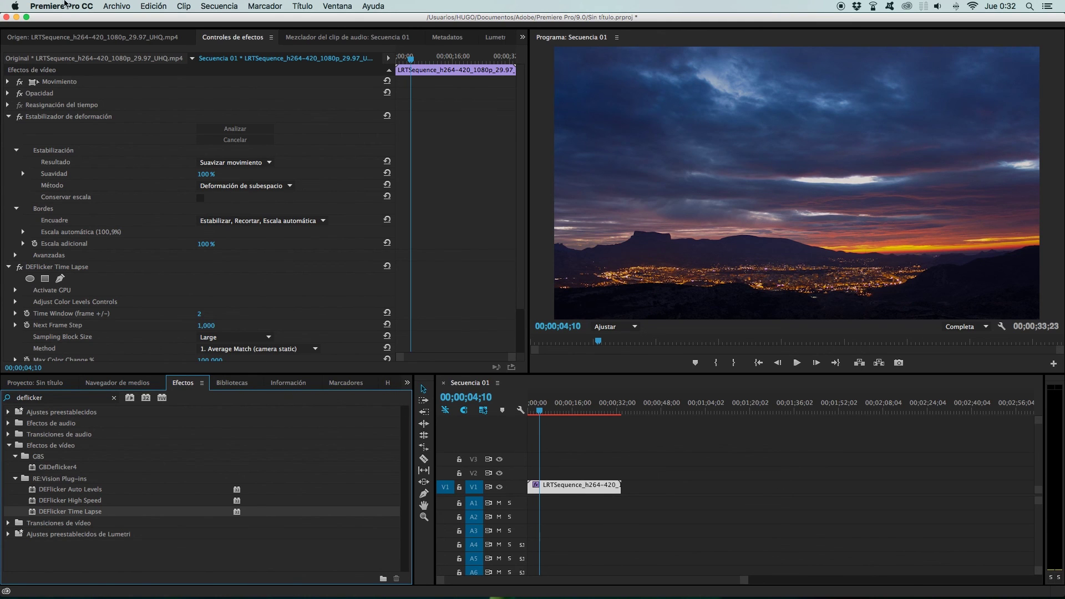
pyautogui.click(116, 6)
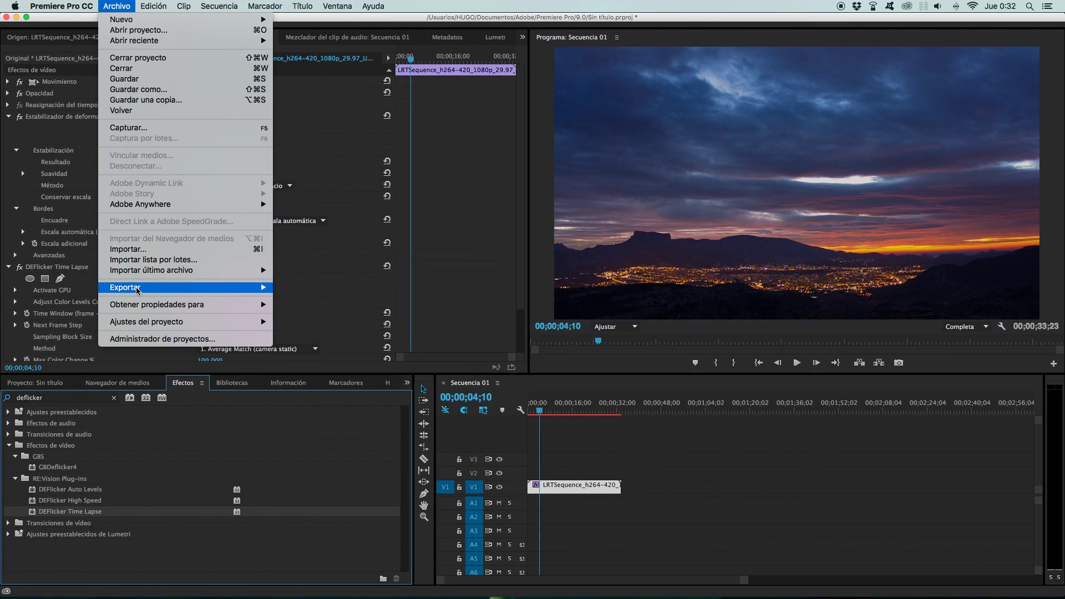
# Step: Export the time-lapse as a 1080p H.264 MP4 via Archivo > Exportar > Medios
pyautogui.click(690, 448)
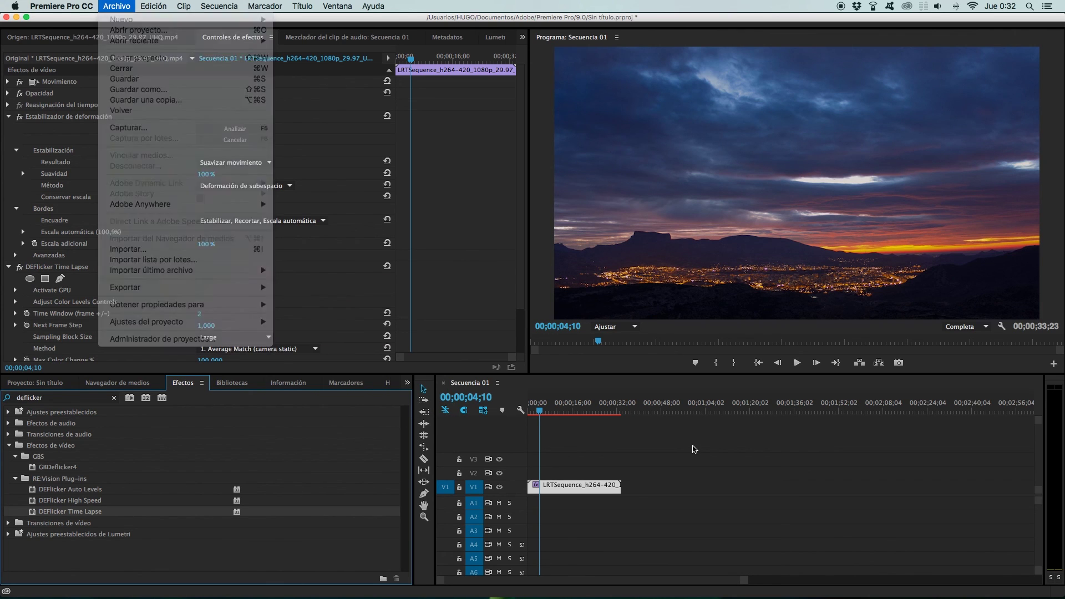
pyautogui.click(87, 39)
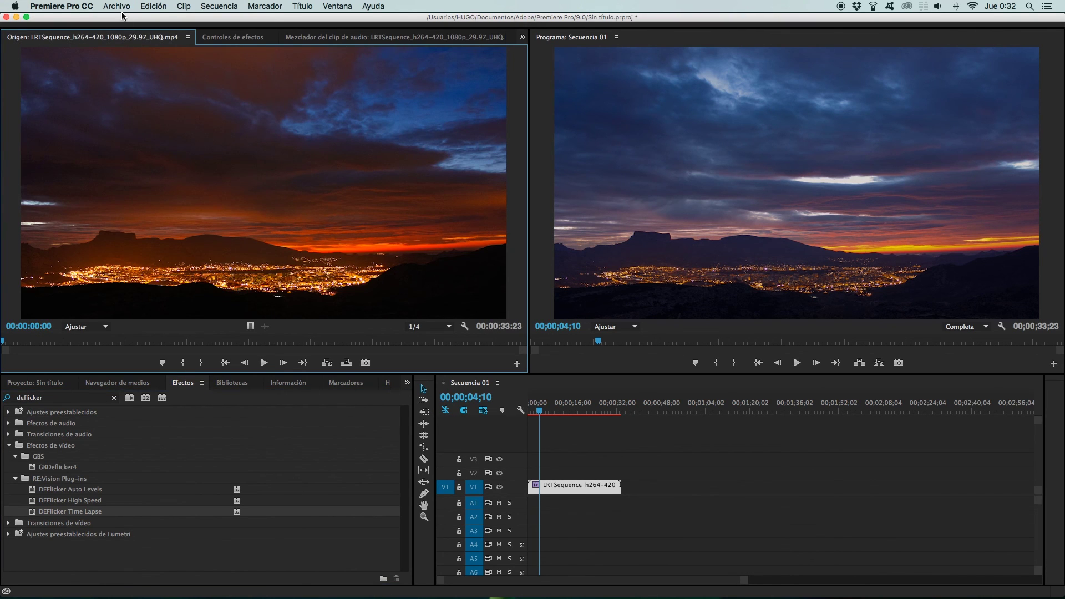
pyautogui.click(117, 6)
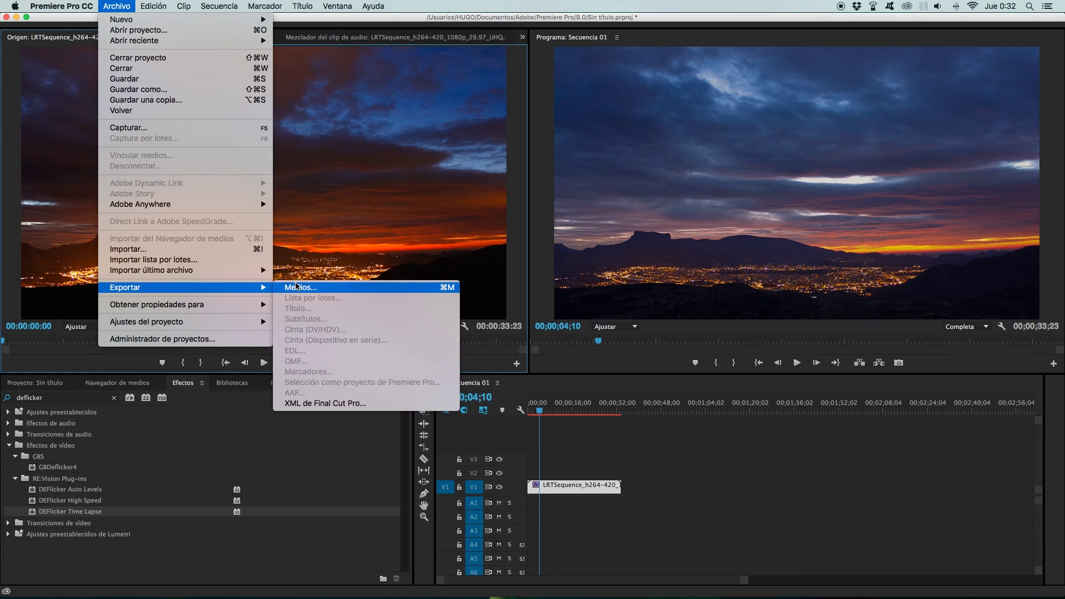
pyautogui.click(294, 287)
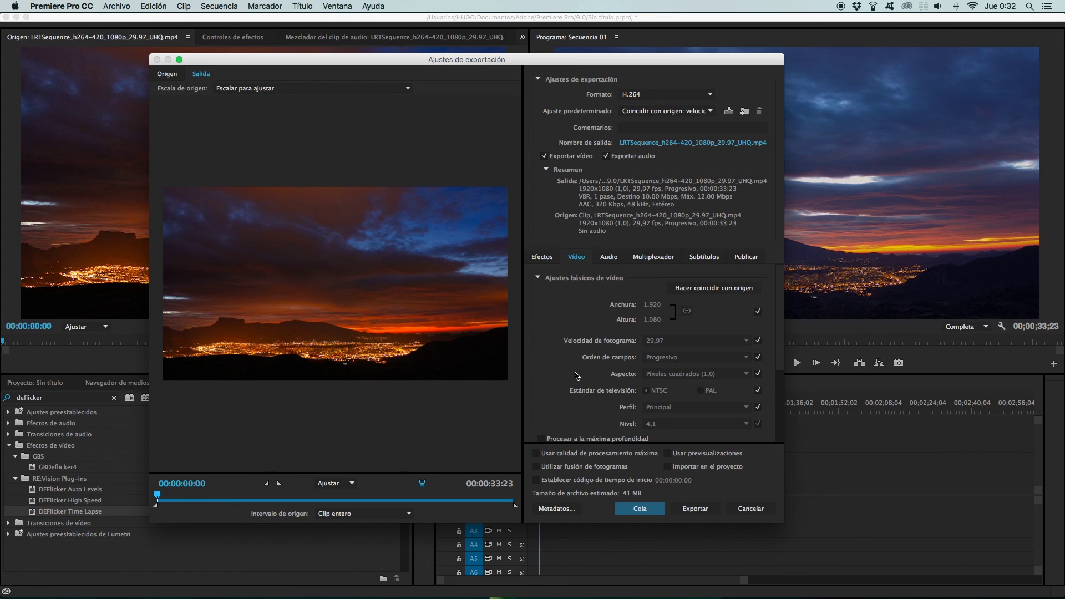
pyautogui.click(700, 511)
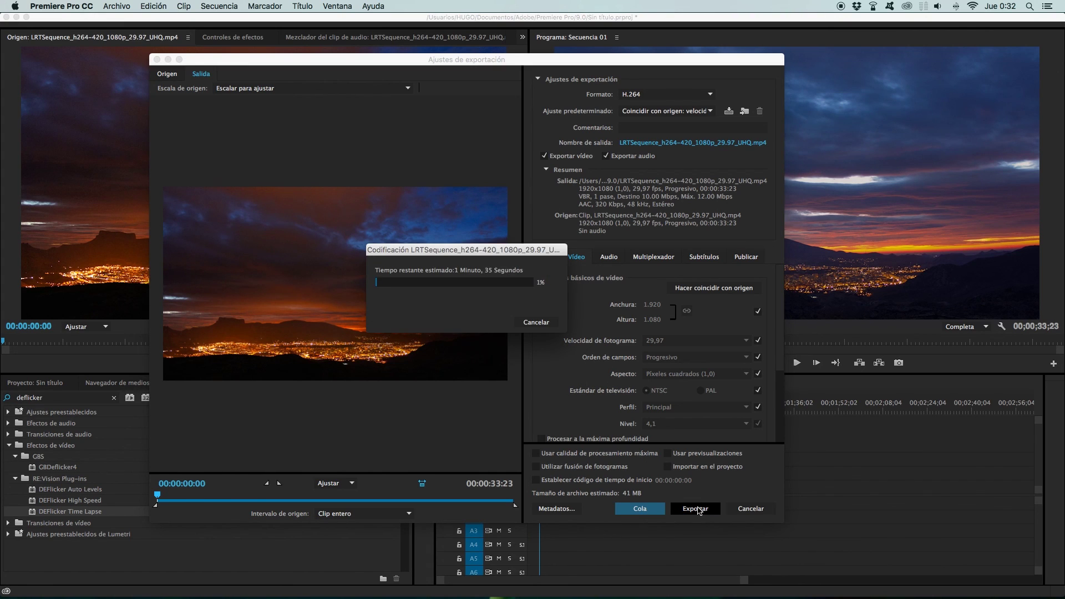